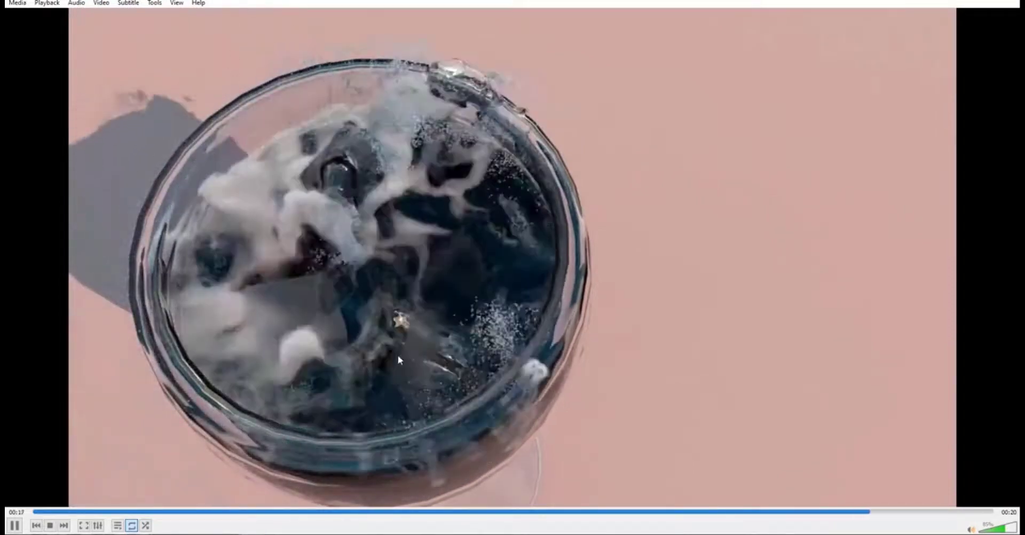
- Seek the playing video of the drink glass back to an earlier moment
click(181, 512)
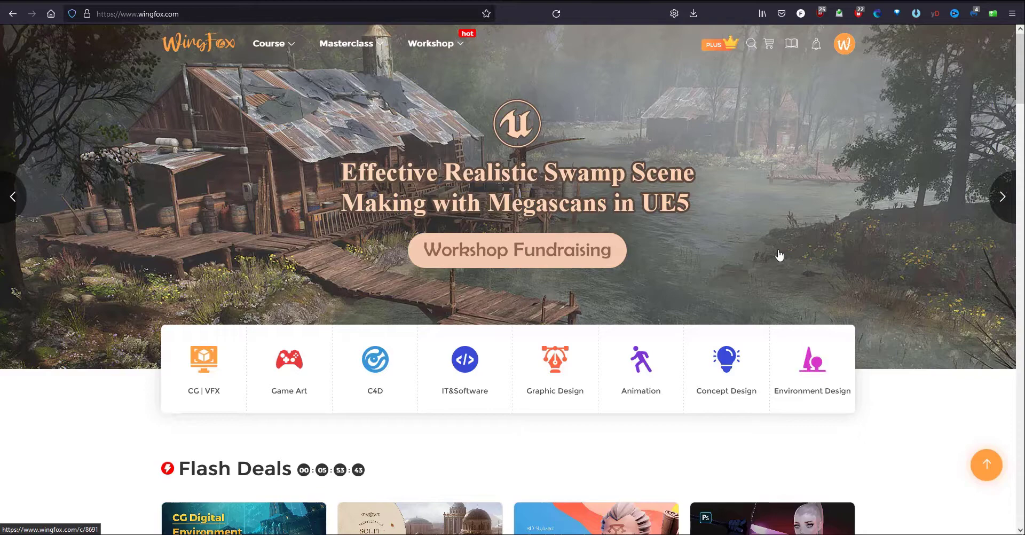
- Browse the WingFox home page through its flash deals, early birds fundraising, recommended courses and bundled sale sections
scroll(881, 307, down, 2)
scroll(893, 334, down, 2)
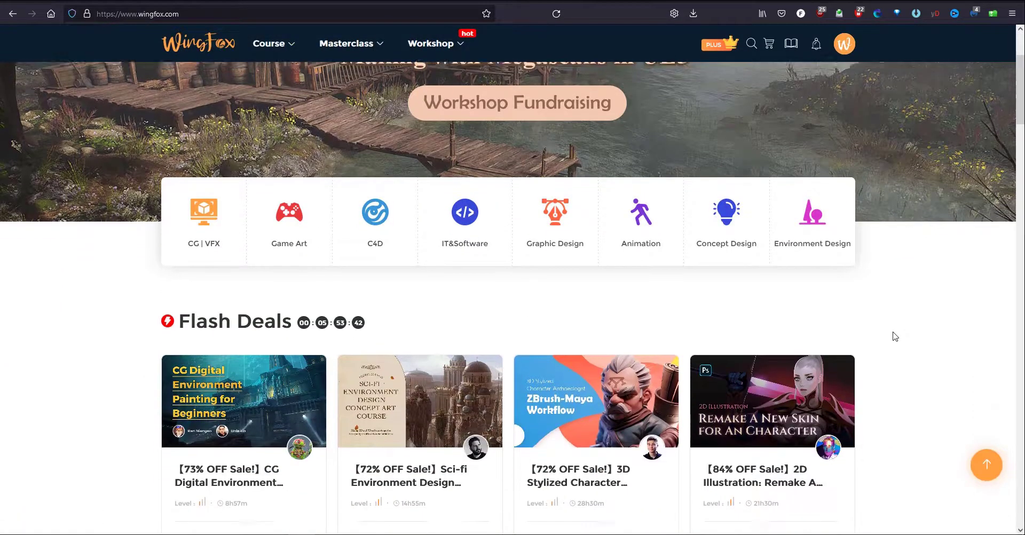
scroll(895, 335, down, 4)
scroll(896, 336, down, 18)
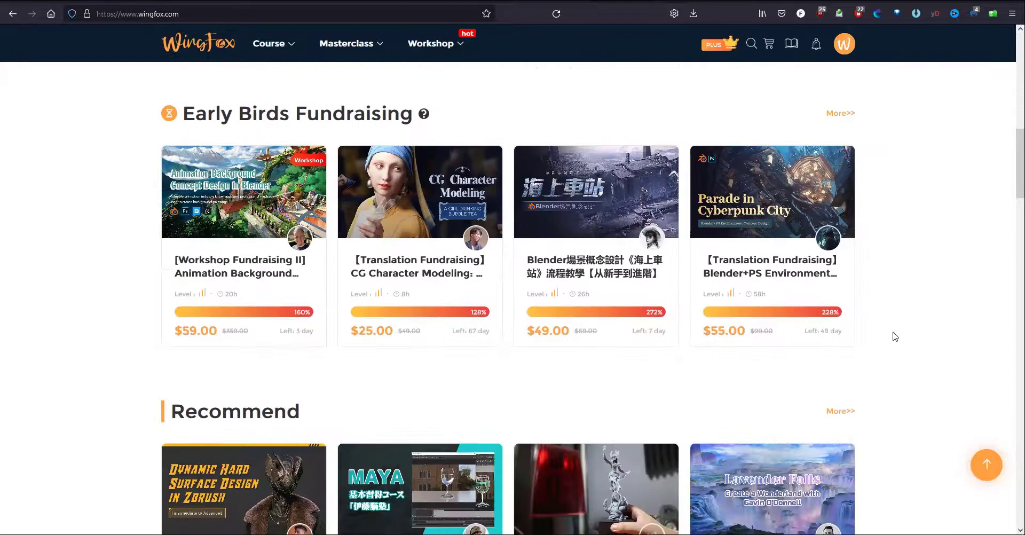
scroll(896, 336, down, 7)
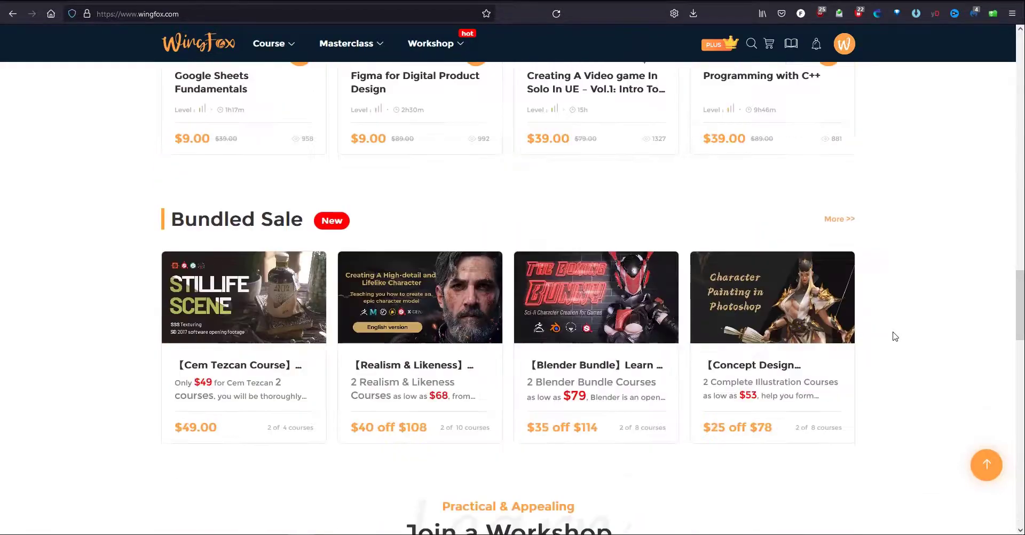
scroll(896, 337, down, 3)
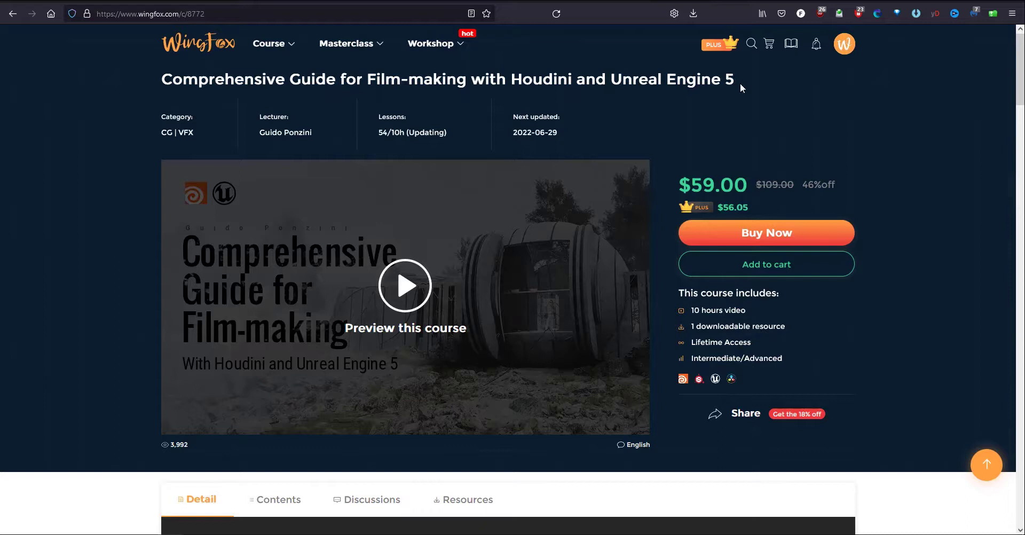
- Examine the title and price of the film-making course with Houdini and Unreal Engine 5 on its WingFox page
drag(701, 91, 284, 95)
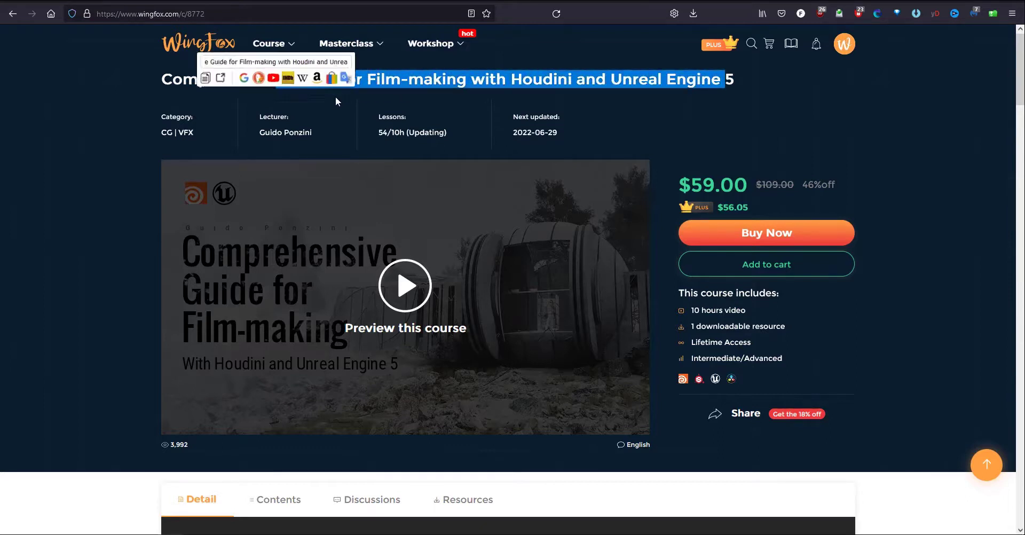
click(716, 91)
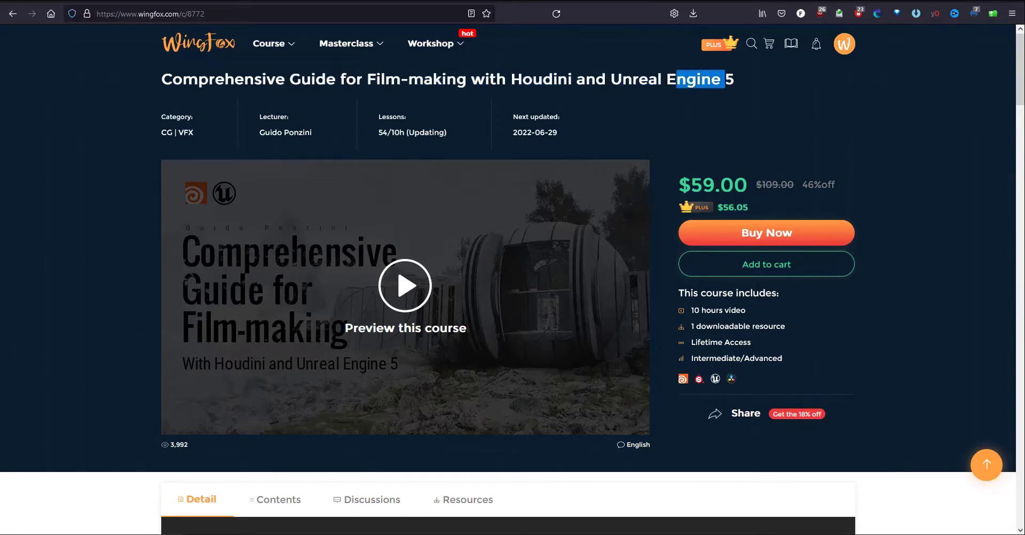
drag(677, 80, 647, 80)
drag(511, 80, 567, 80)
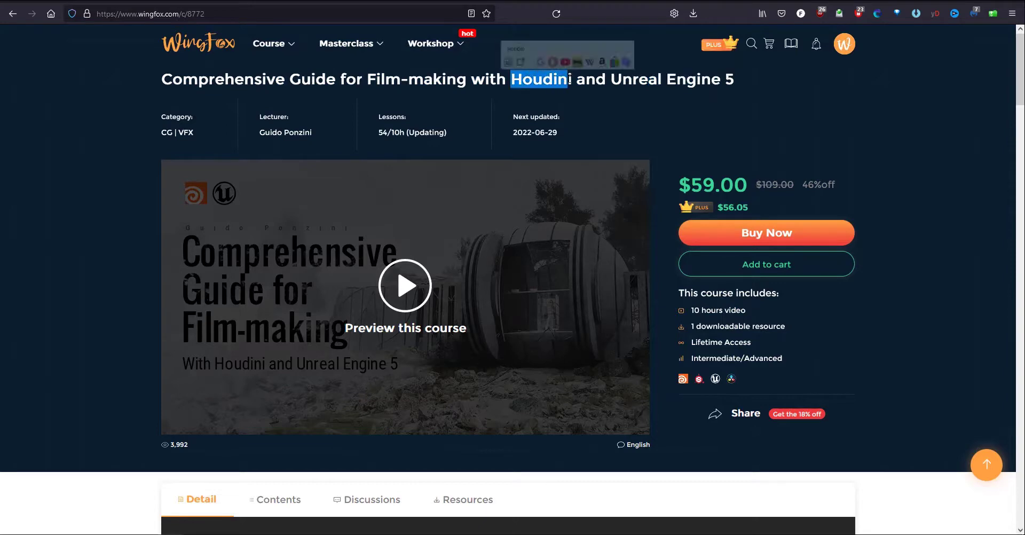
click(737, 110)
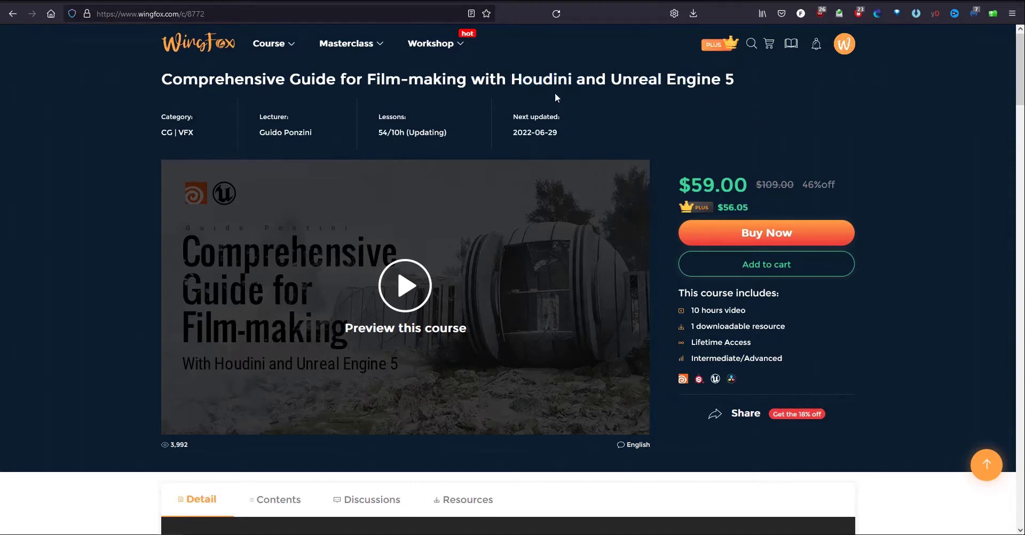
scroll(887, 158, down, 3)
drag(703, 185, 715, 186)
click(636, 211)
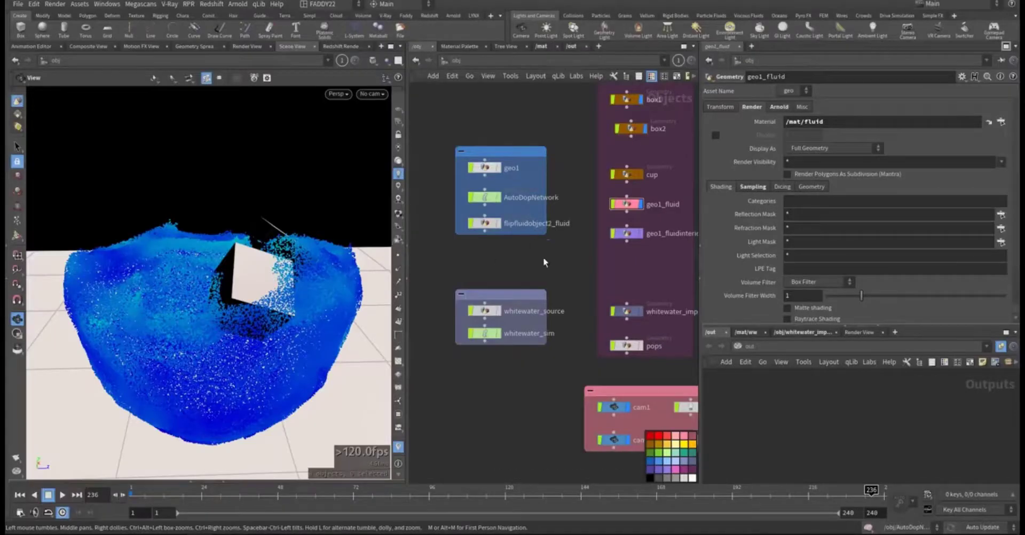
- In Houdini, bring the fluid and whitewater object groups into view and rewind the timeline to frame 1
scroll(544, 262, up, 4)
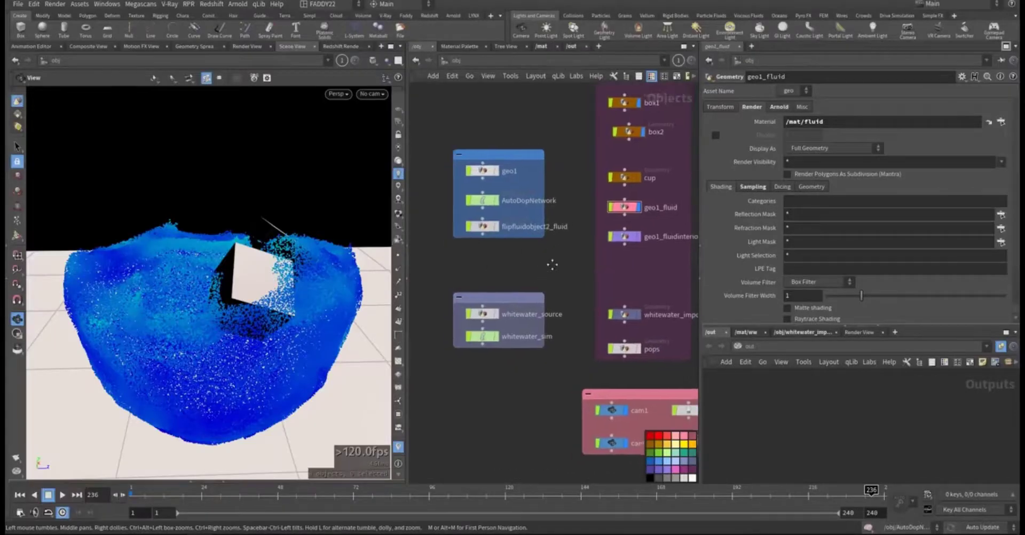
middle_drag(566, 292, 561, 343)
click(20, 496)
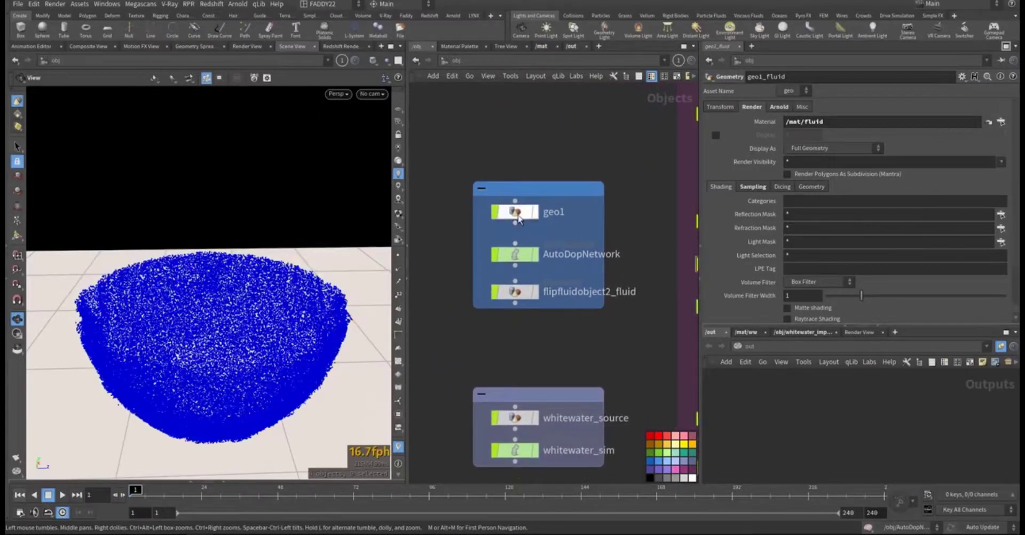
- Open the geo1 network and display the file1 node that loads wine_glass.obj.obj
double_click(519, 218)
middle_drag(487, 206, 488, 249)
scroll(571, 259, down, 4)
middle_drag(645, 232, 512, 277)
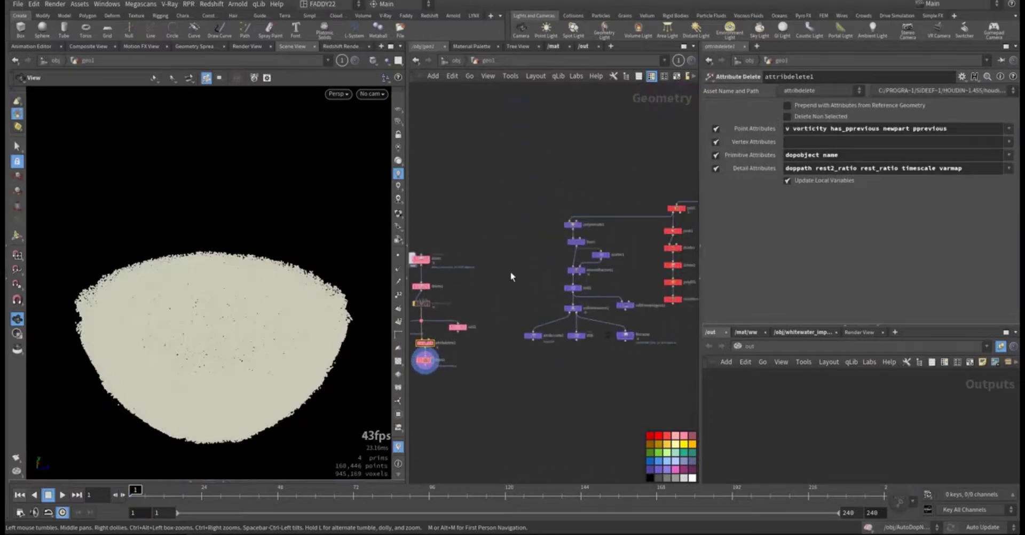
scroll(536, 236, up, 6)
click(591, 212)
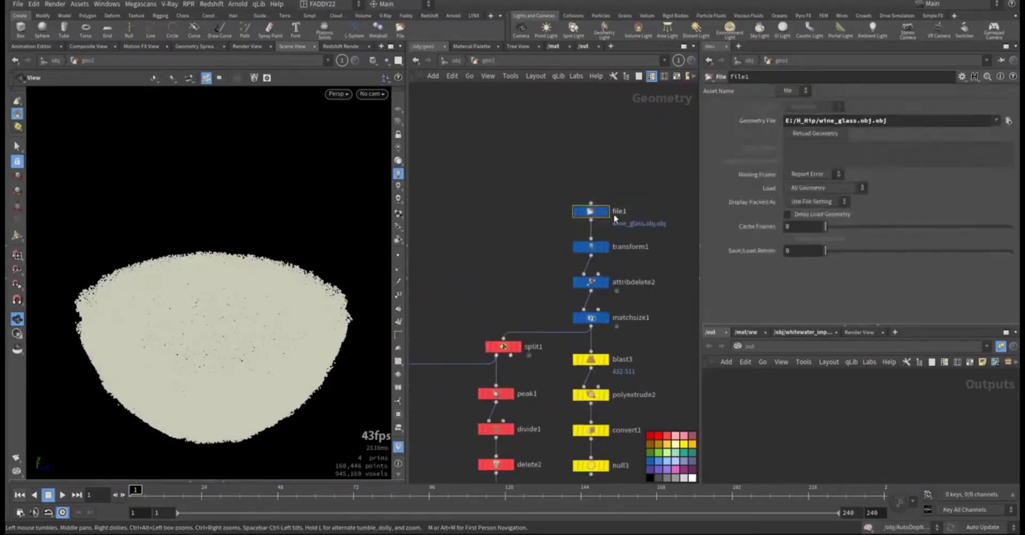
click(605, 211)
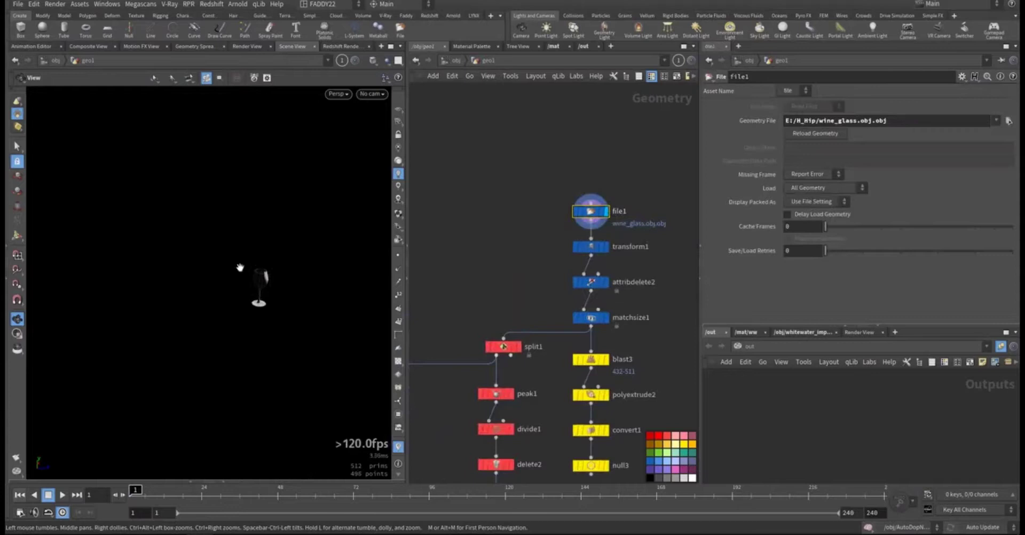
scroll(240, 267, up, 5)
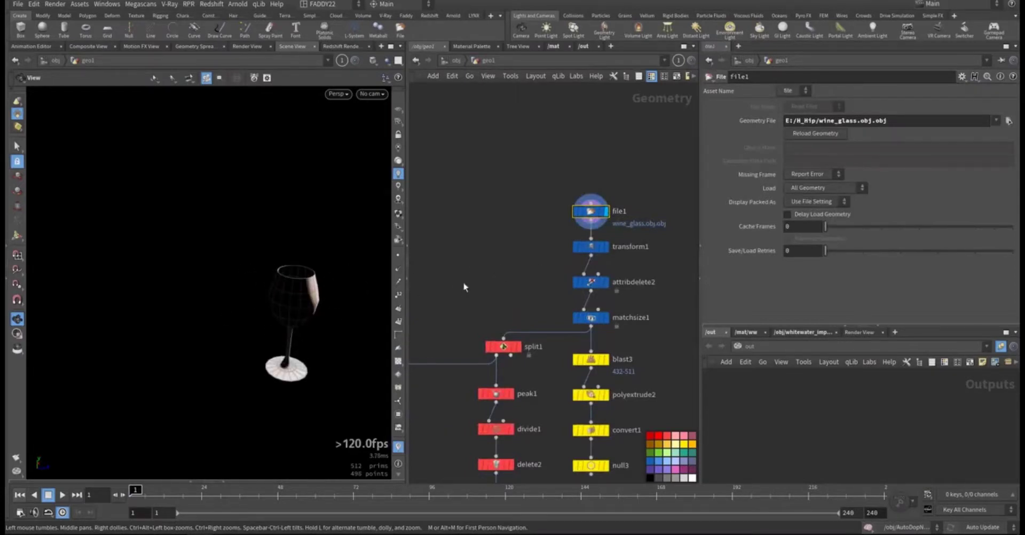
- Examine the node branches below the glass import down to null3, and return to the object level
middle_drag(420, 325, 554, 257)
scroll(531, 293, down, 7)
scroll(591, 325, up, 8)
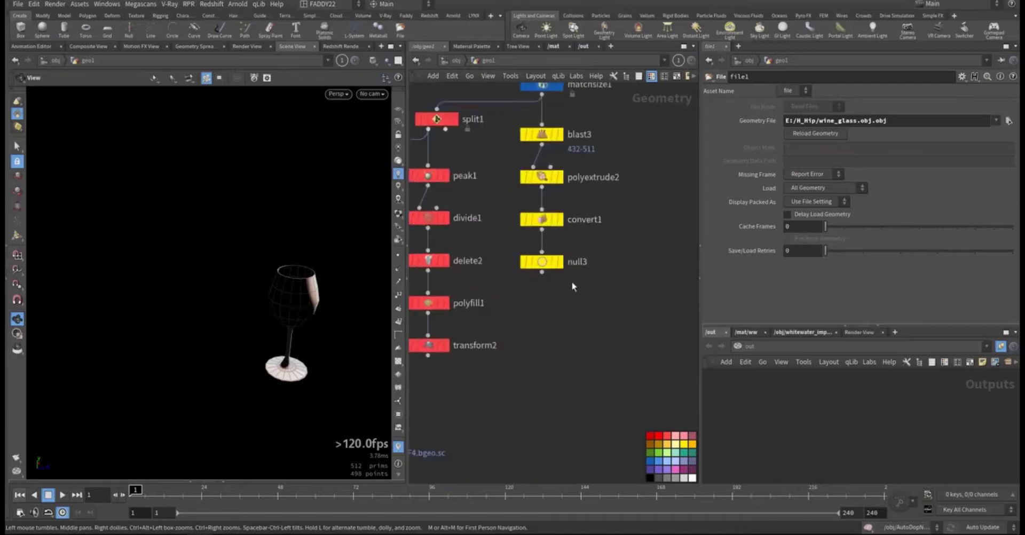
click(560, 263)
click(455, 61)
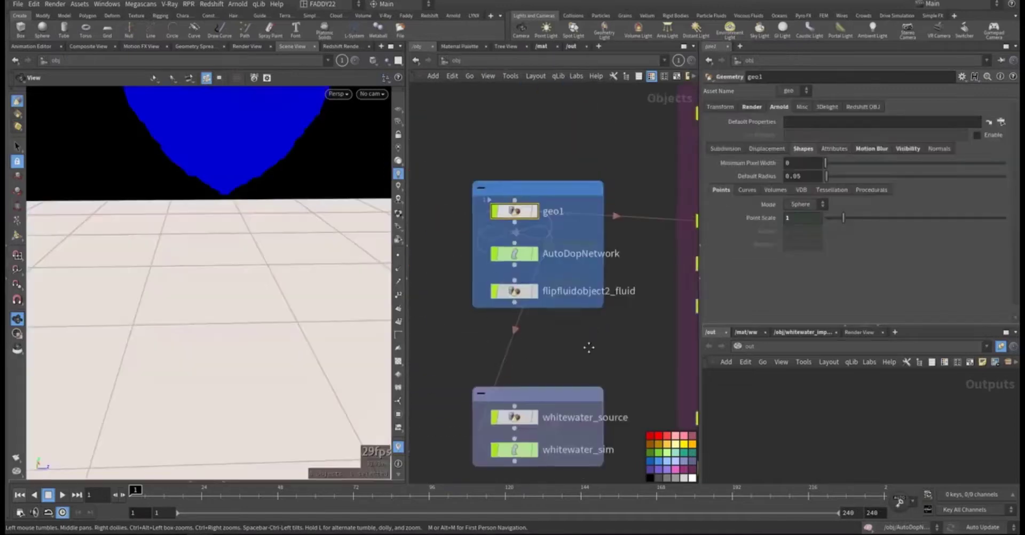
- Open the whitewater_source network and inspect the object path of the merge_flipfluidobject2 node
click(562, 309)
middle_drag(589, 348, 603, 280)
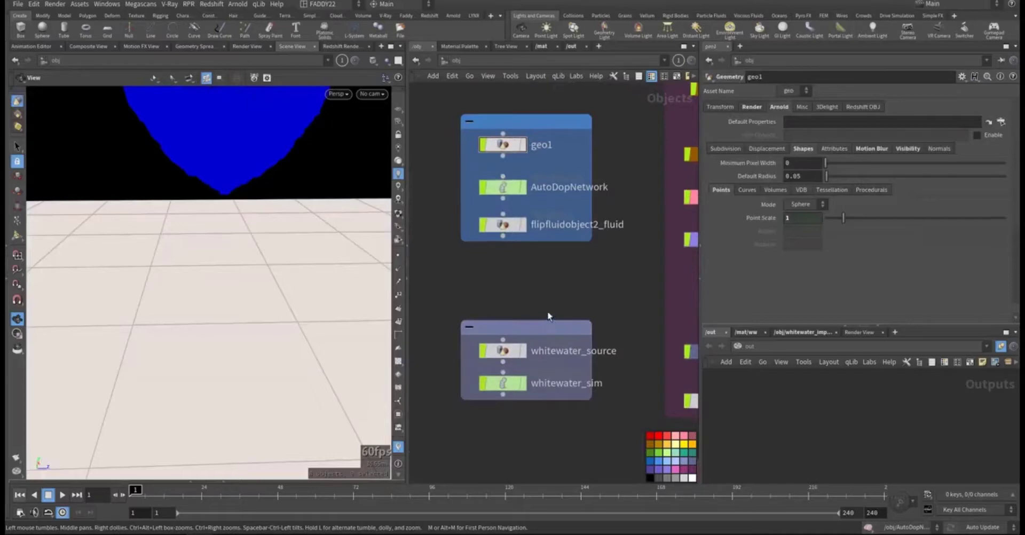
double_click(508, 354)
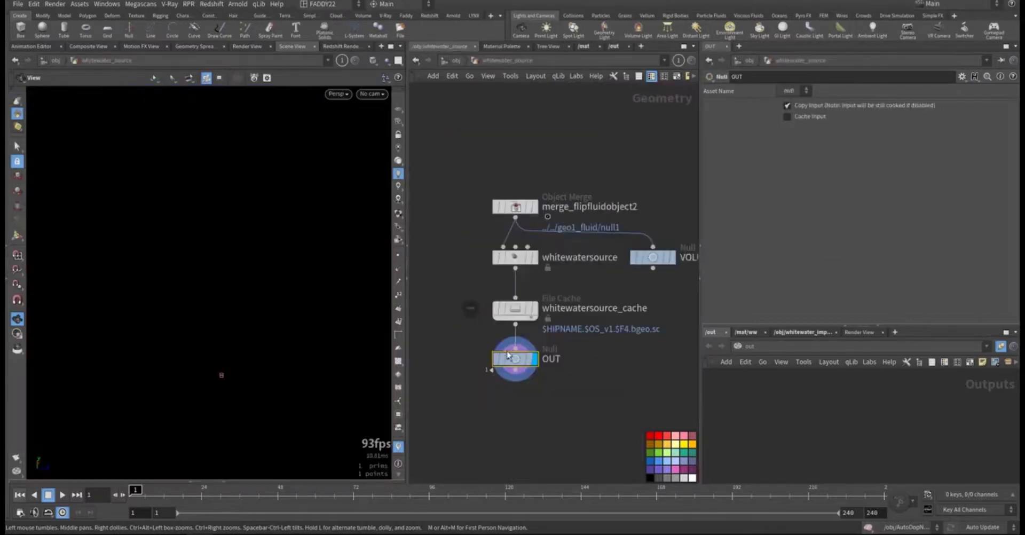
drag(476, 232, 550, 270)
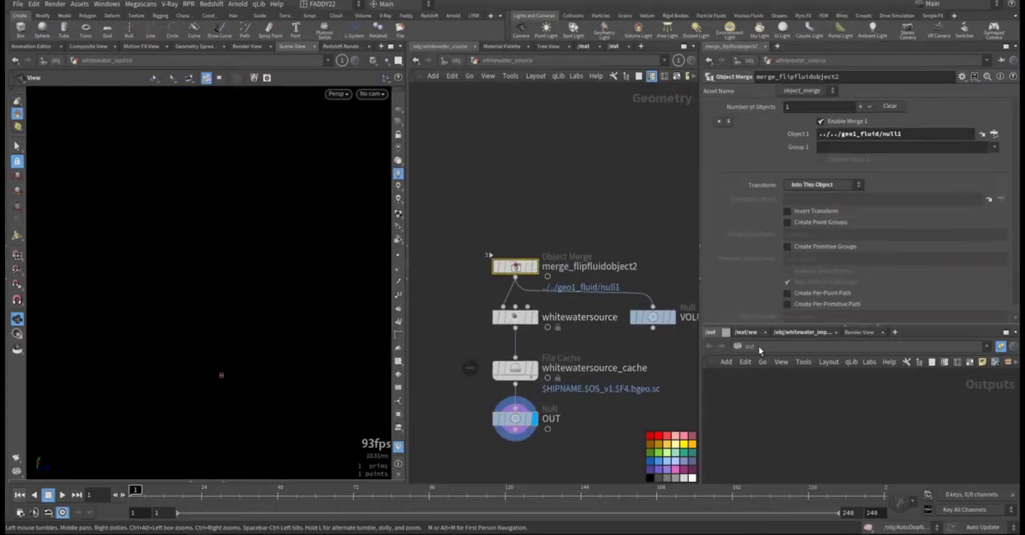
- Open the geo1_fluid network and display the null1 node fed by compressed_cache, viewing it from several angles
click(449, 60)
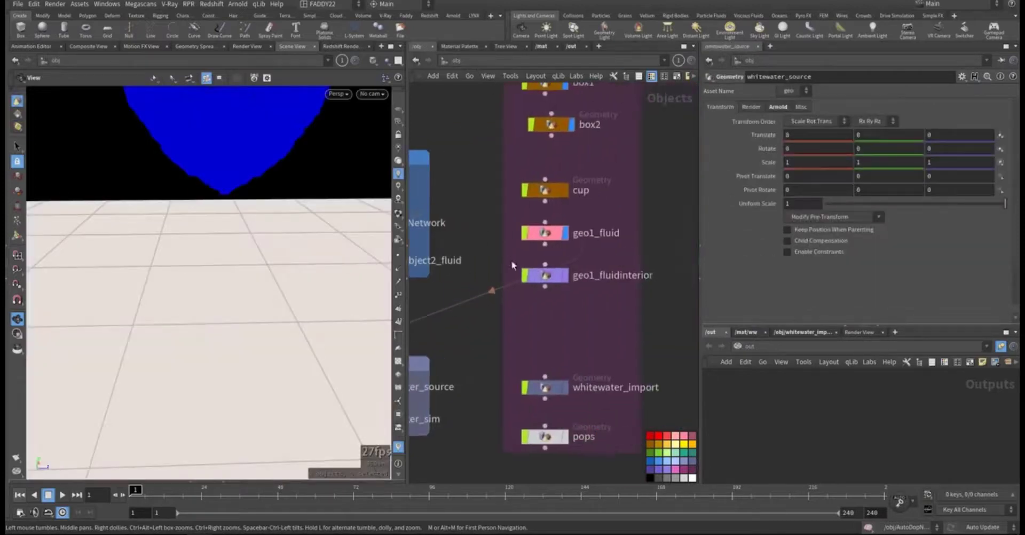
double_click(541, 238)
middle_drag(536, 257, 468, 233)
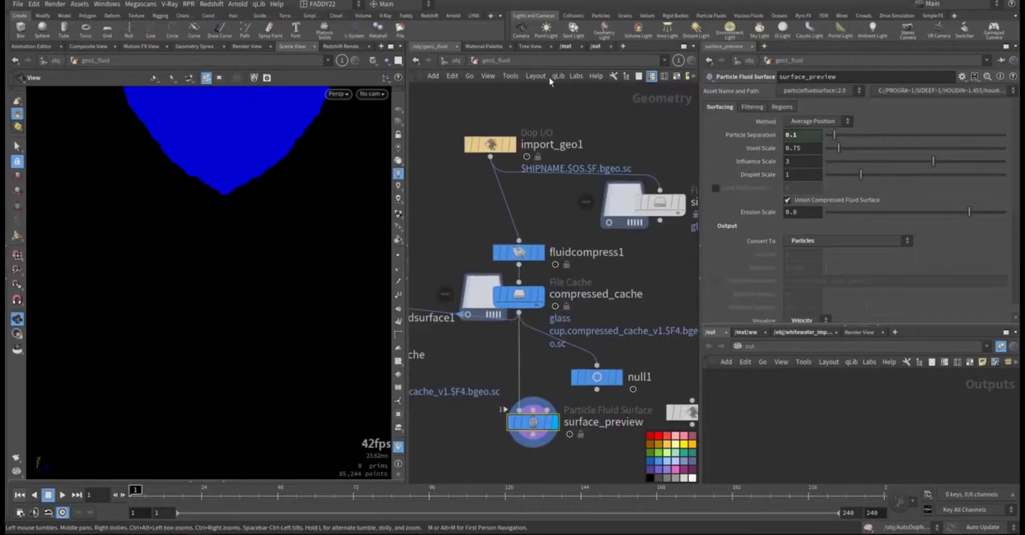
middle_drag(609, 303, 589, 232)
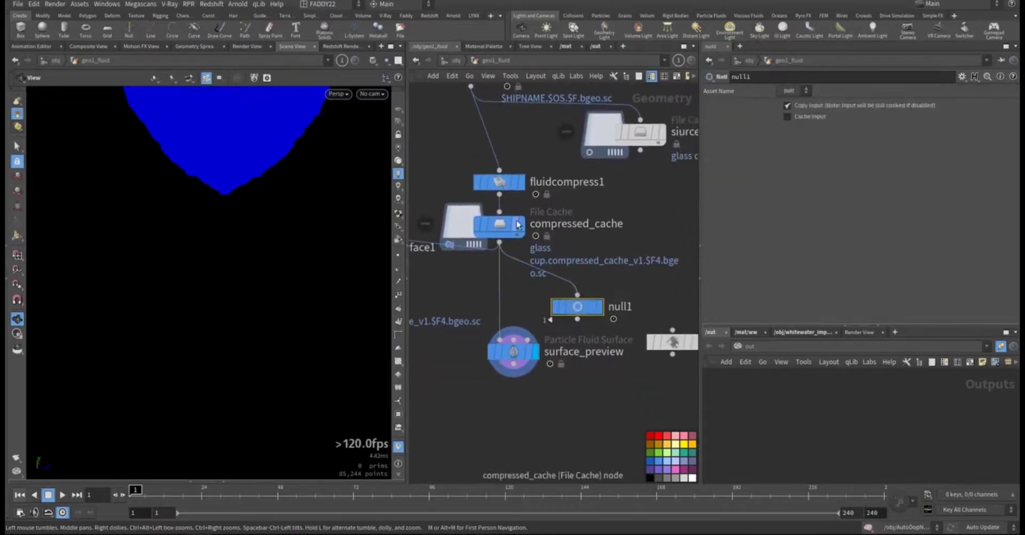
mouse_move(500, 227)
click(599, 307)
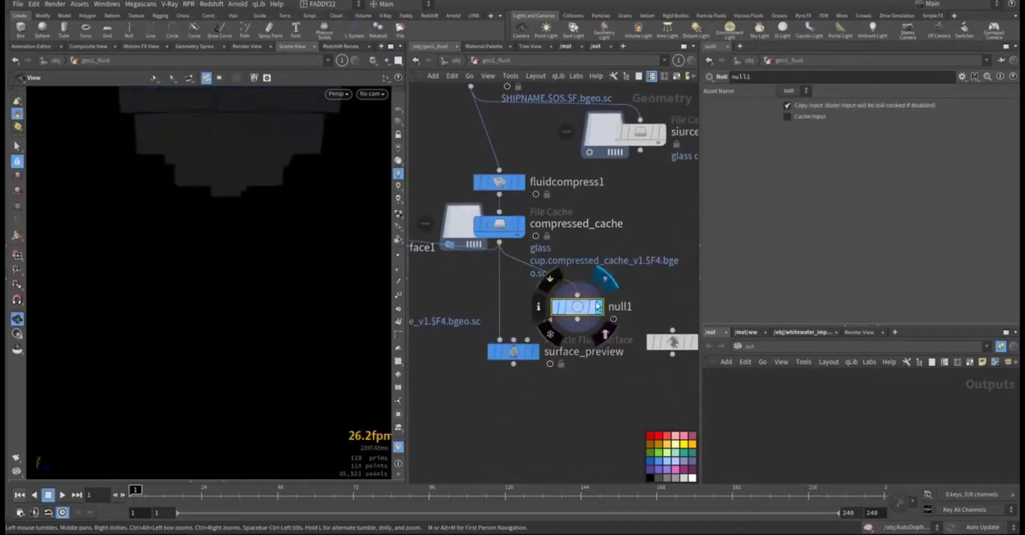
middle_drag(249, 222, 263, 291)
right_drag(263, 291, 193, 247)
drag(193, 247, 246, 219)
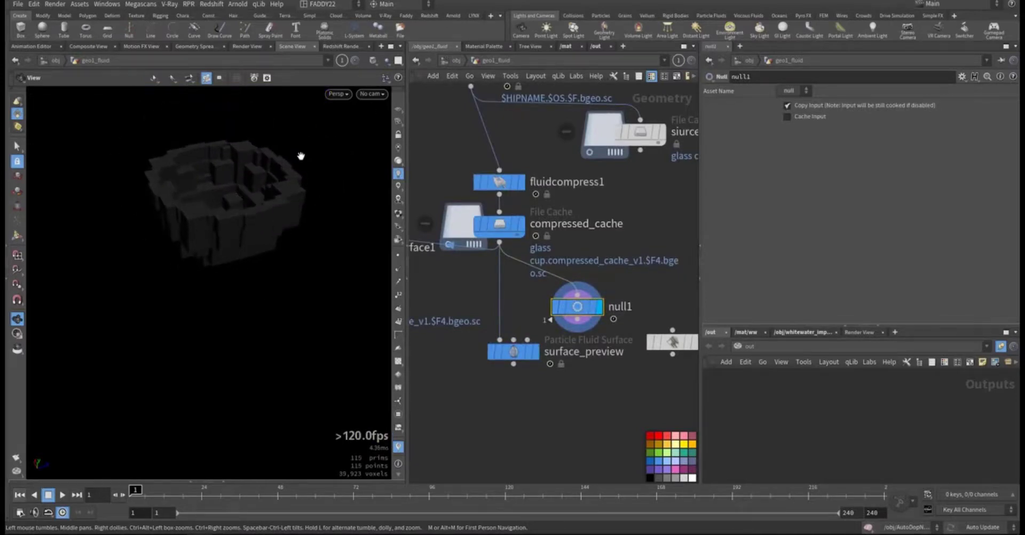
- Go back into the whitewater_source network and display the whitewatersource node with its parameters
click(451, 60)
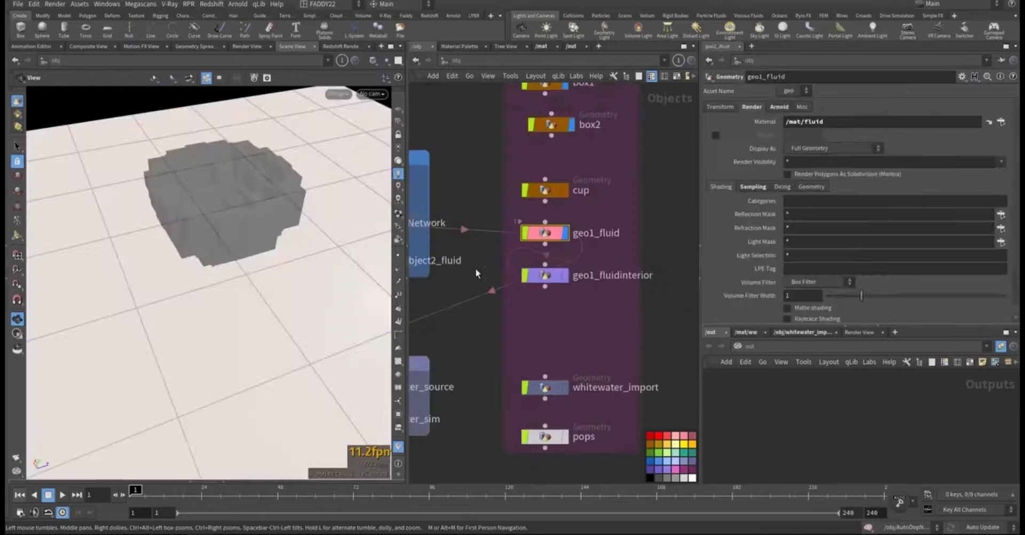
double_click(524, 302)
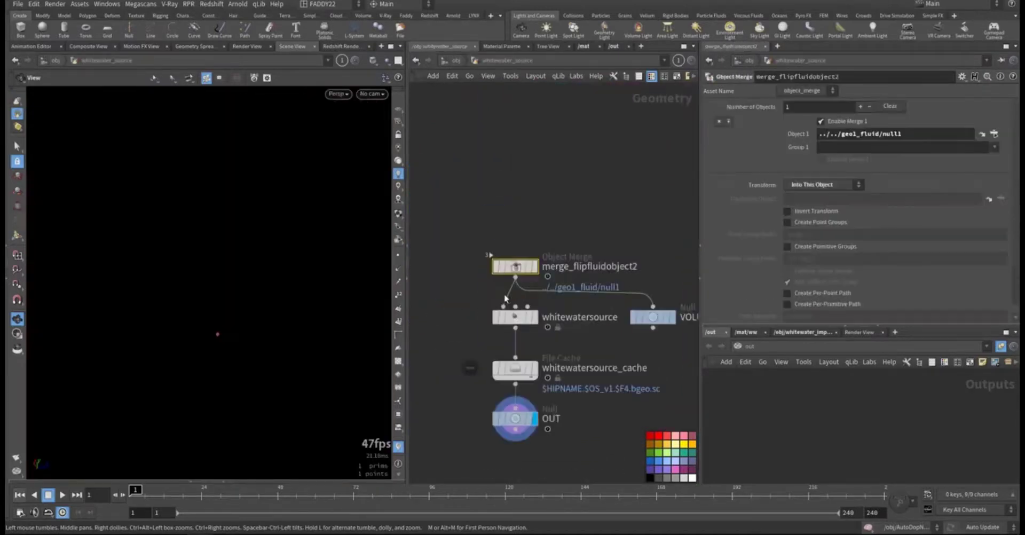
click(529, 262)
scroll(529, 261, up, 3)
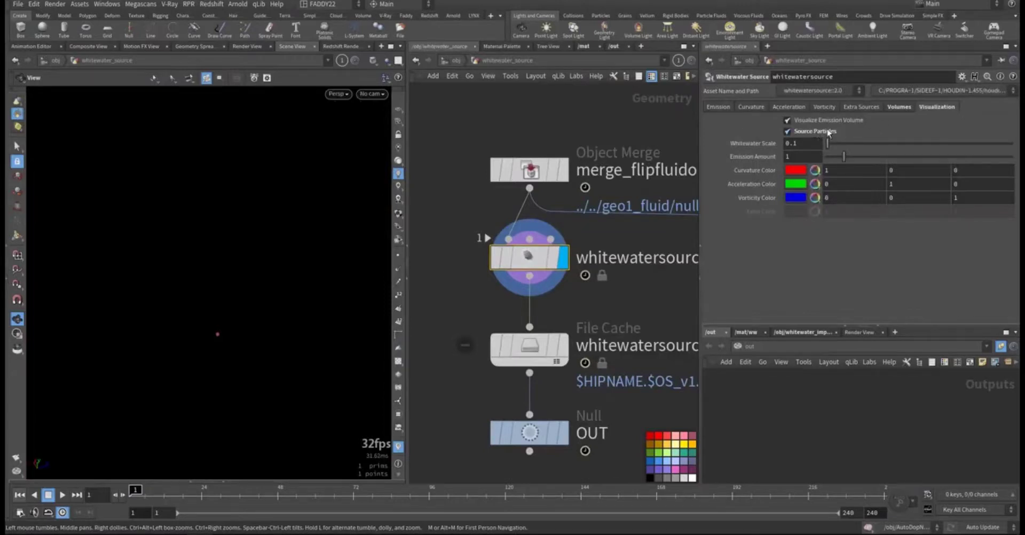
- Review the whitewatersource node's emission, curvature, acceleration, vorticity and extra sources settings
click(720, 107)
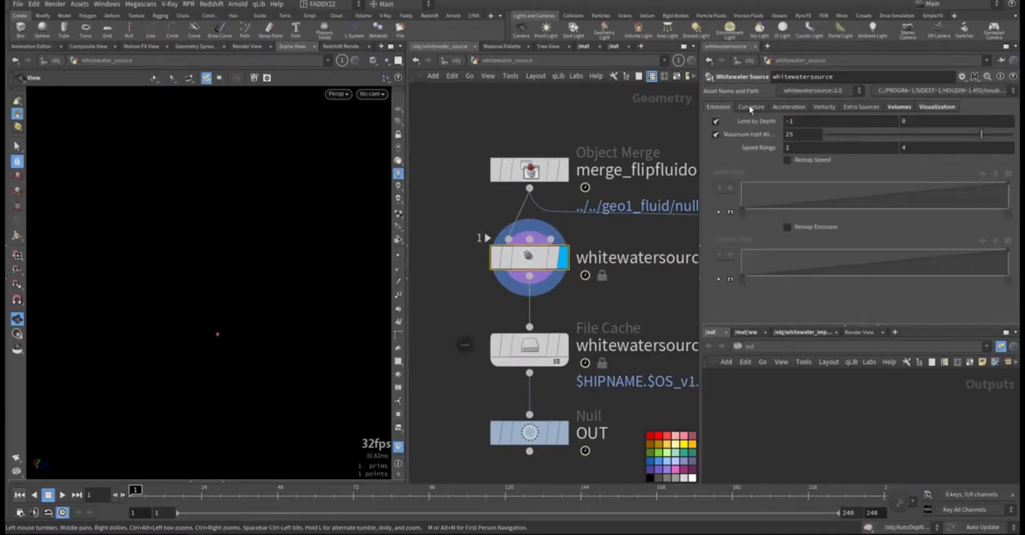
click(751, 108)
click(781, 108)
click(823, 106)
click(855, 107)
scroll(474, 277, down, 3)
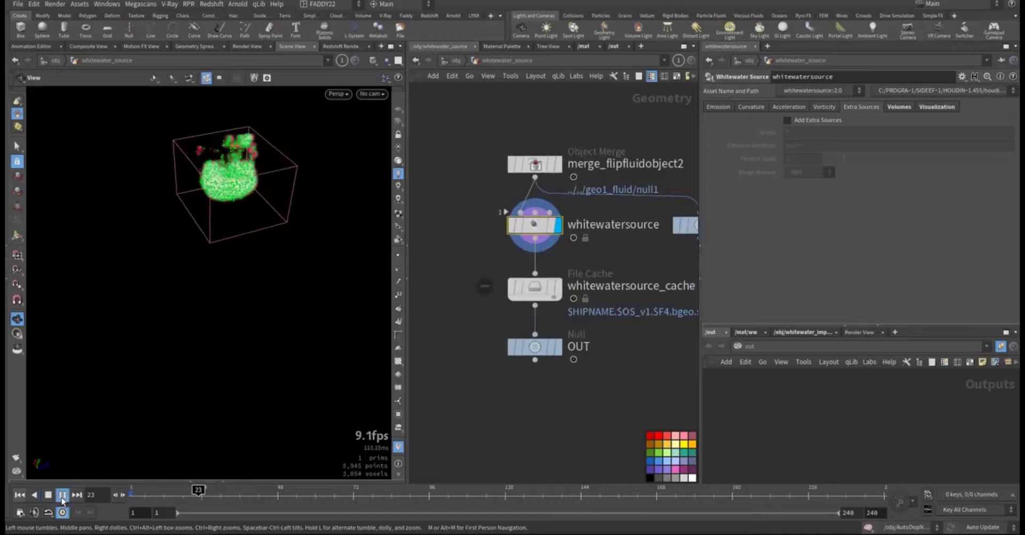
- Play back the whitewater source emission in the viewport and review the node's visualization settings
middle_drag(230, 233, 224, 279)
drag(224, 278, 206, 302)
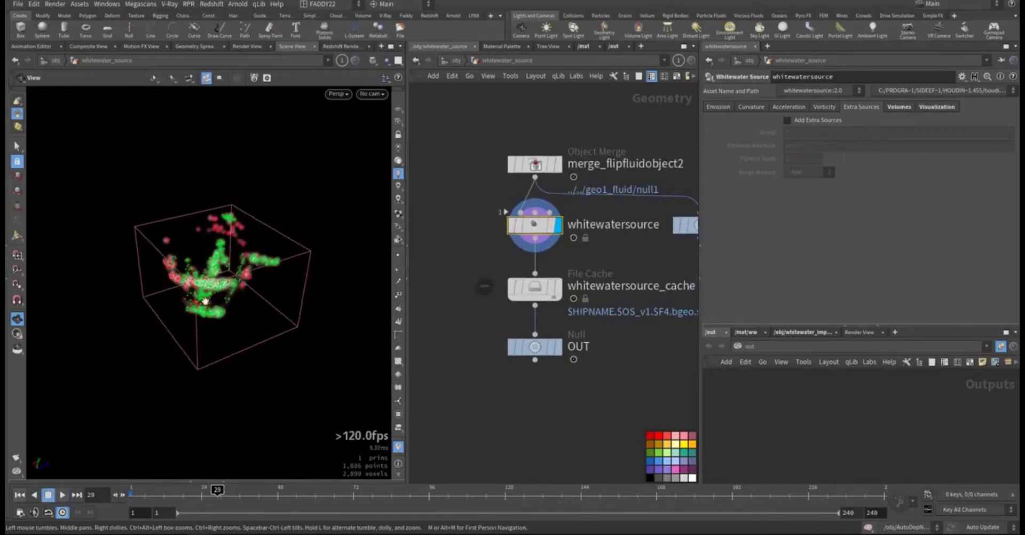
click(64, 496)
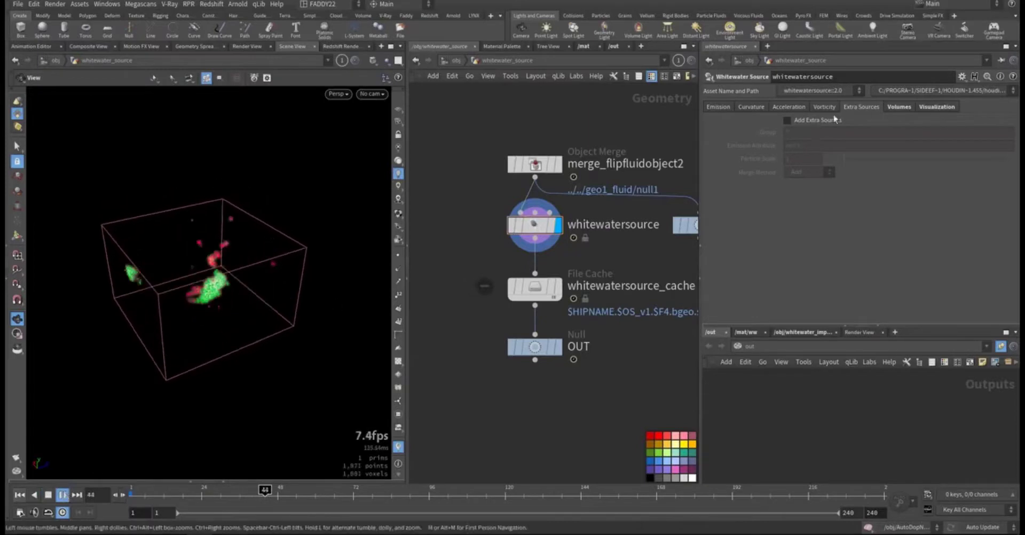
click(938, 107)
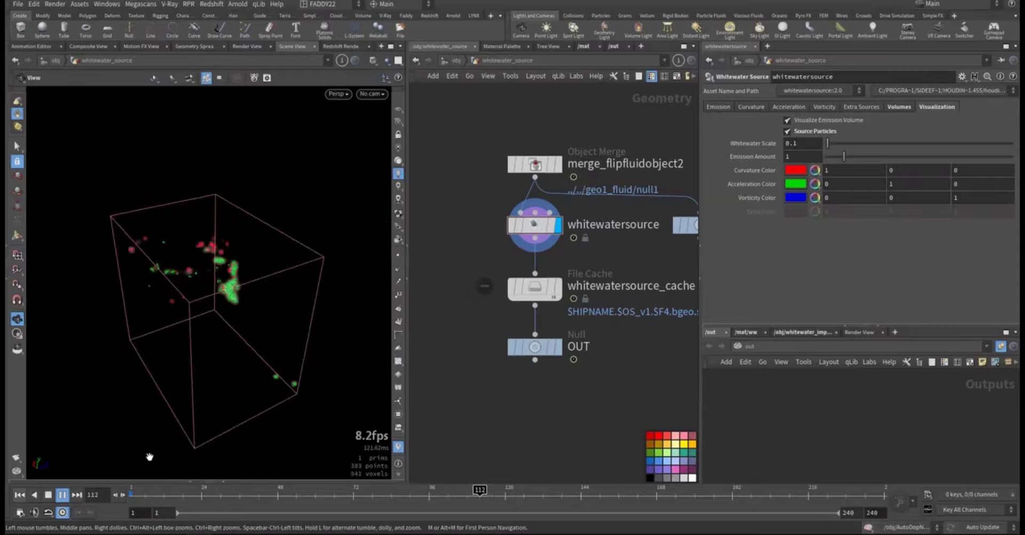
- Rewind the whitewater source playback to frame 1 and return from its network to the object level
drag(221, 497, 134, 489)
click(456, 60)
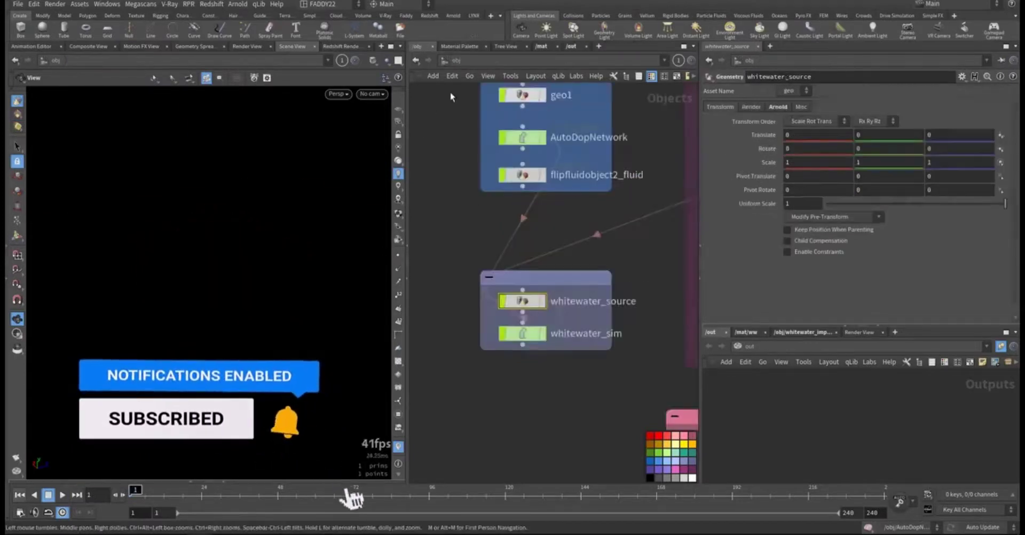
- Enter the whitewater_sim network and select the whitewaterobject1 node to show its parameters
middle_drag(524, 327, 527, 273)
double_click(528, 273)
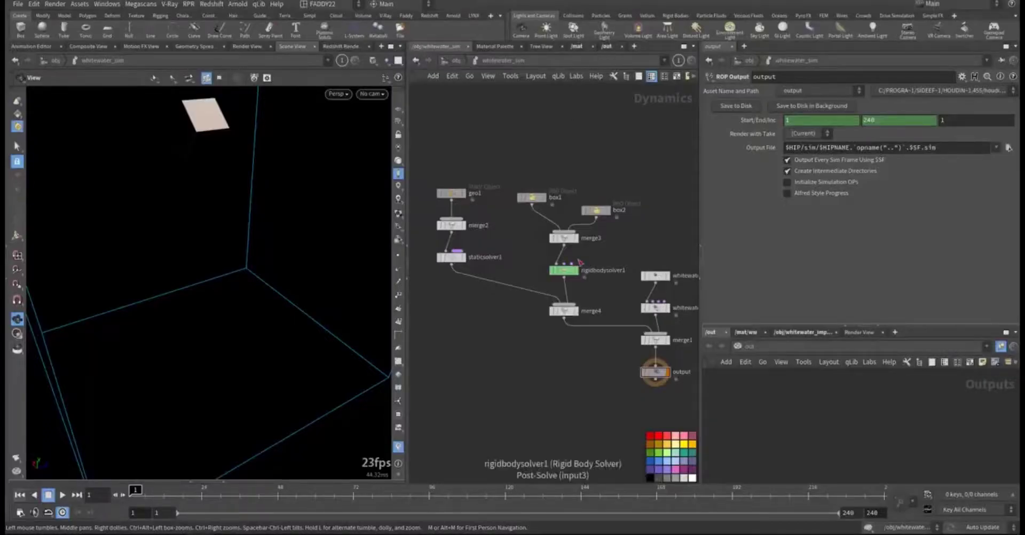
middle_drag(507, 337, 536, 369)
scroll(507, 309, up, 3)
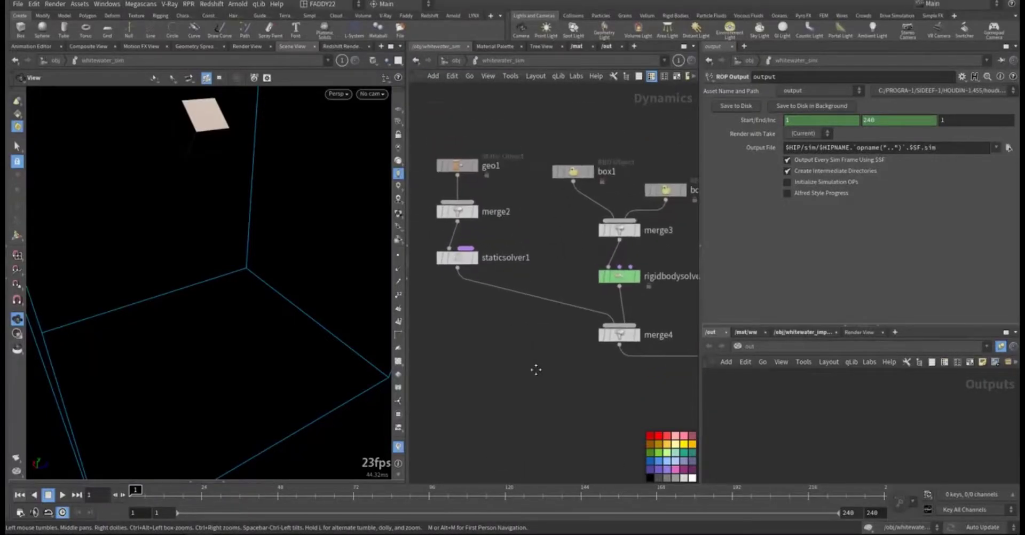
middle_drag(577, 325, 423, 304)
middle_drag(564, 289, 512, 277)
scroll(574, 236, up, 3)
click(534, 264)
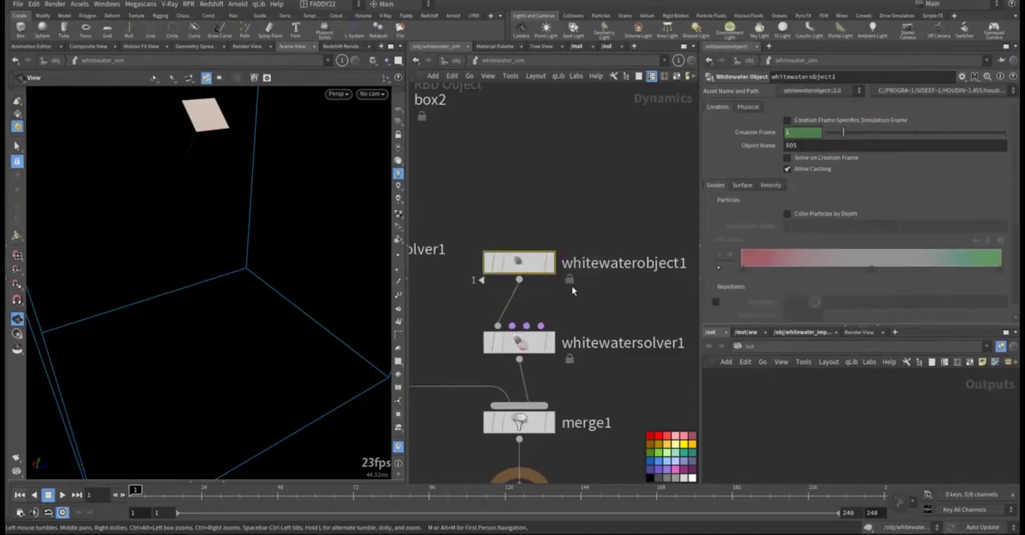
- Review the whitewatersolver1 node's emission, limits and foam settings
middle_drag(568, 303, 586, 238)
drag(567, 250, 482, 317)
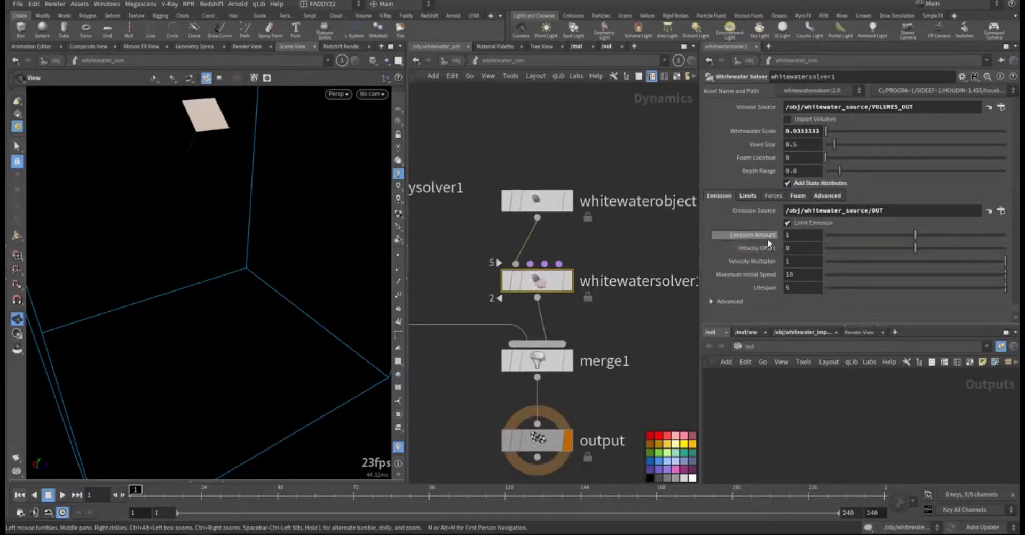
click(753, 198)
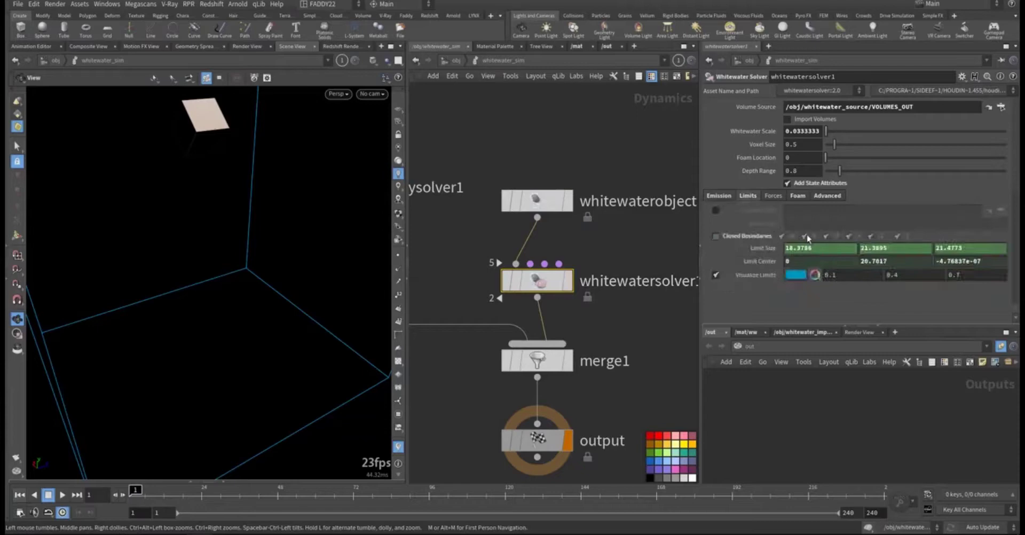
click(729, 198)
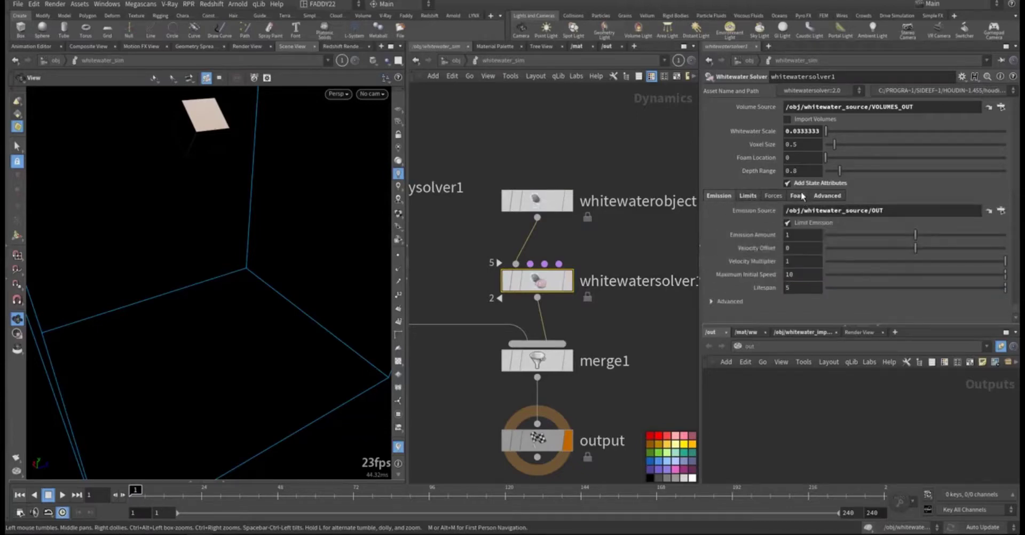
click(797, 196)
scroll(755, 255, down, 5)
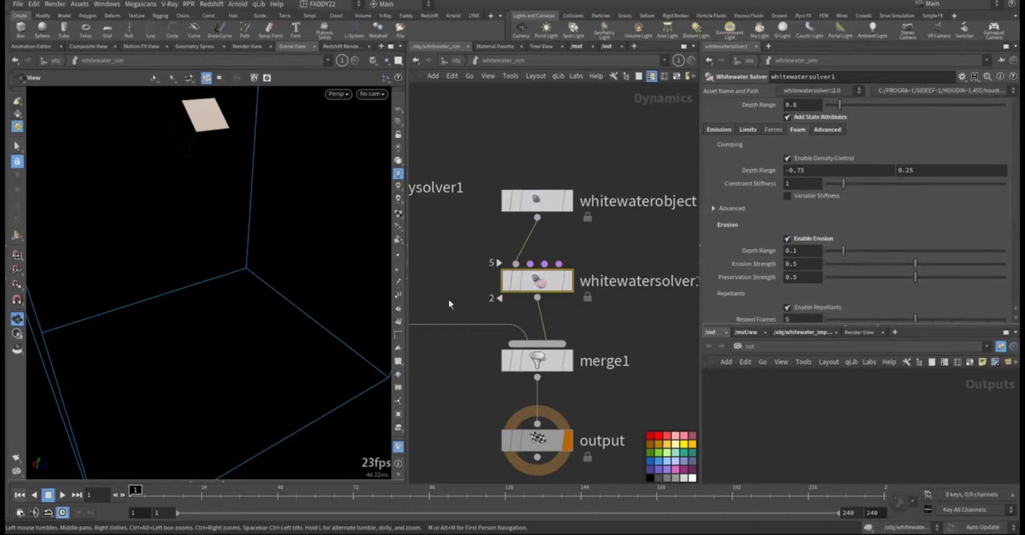
- Inspect the rigid body branch of the simulation by selecting box1, box2, merge3 and rigidbodysolver1
middle_drag(449, 304, 647, 343)
scroll(563, 260, down, 3)
scroll(522, 234, up, 2)
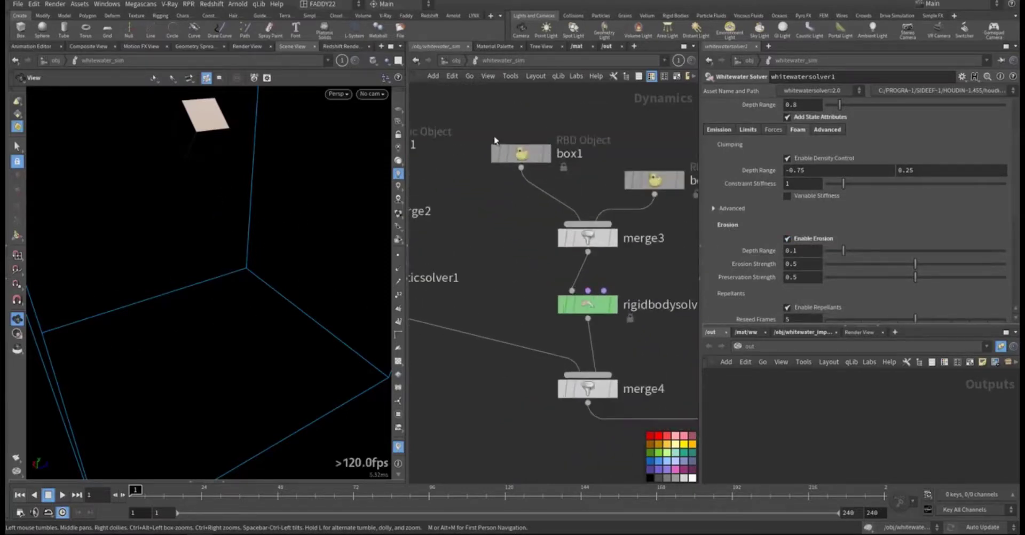
drag(485, 121, 654, 328)
middle_drag(654, 328, 606, 330)
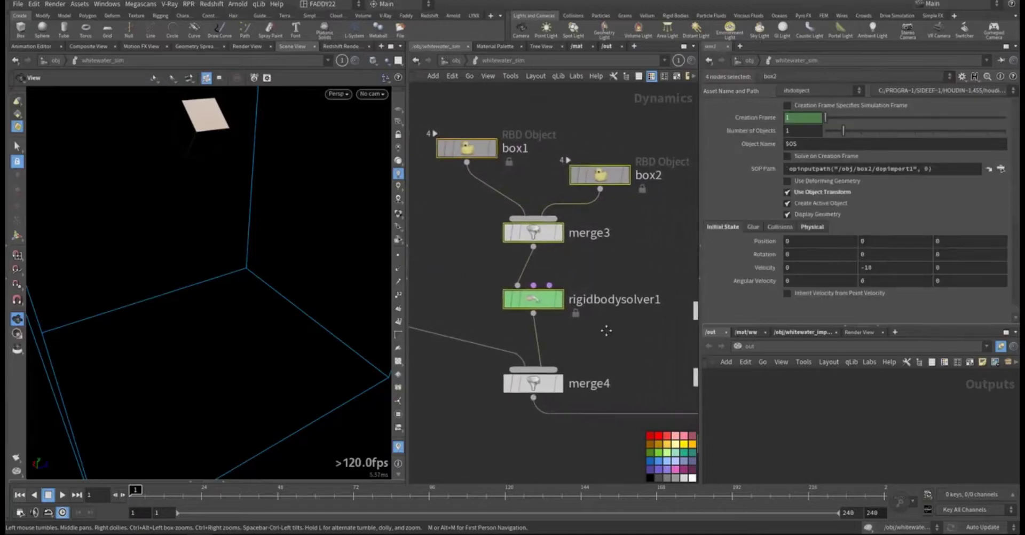
- Inspect the static collision branch, show the geo1 static object's parameters, and examine the glass and boxes in the viewport
middle_drag(450, 285, 646, 302)
drag(548, 98, 442, 322)
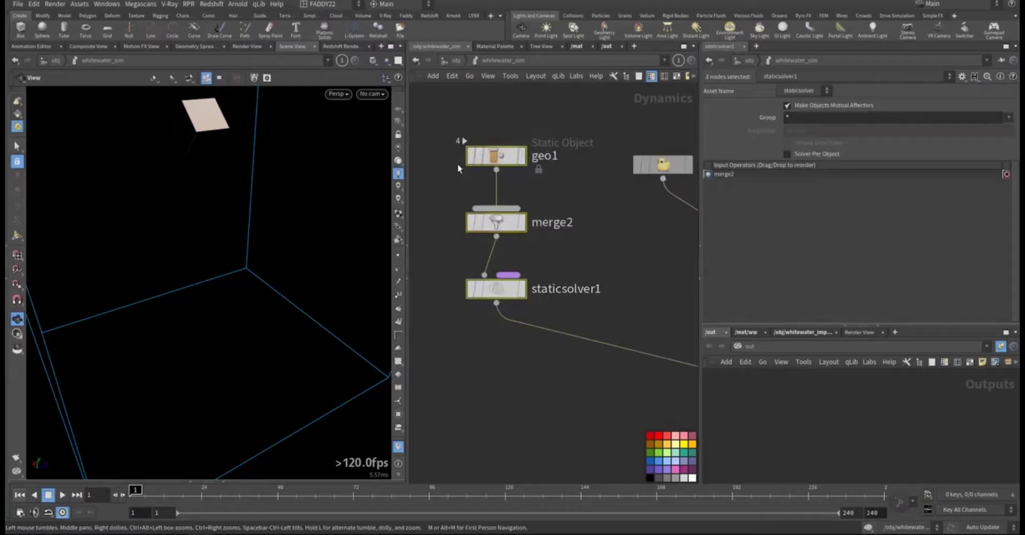
click(496, 155)
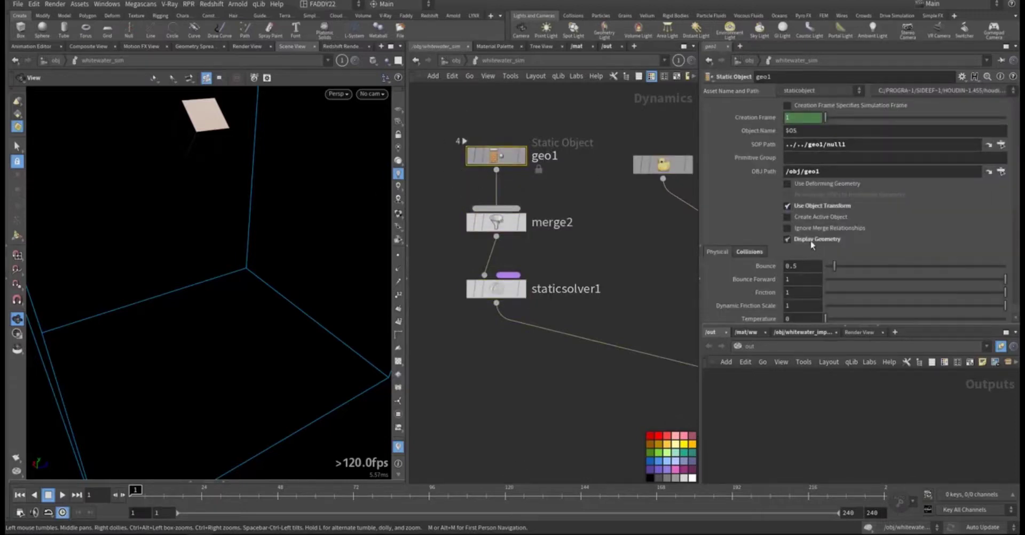
drag(213, 256, 233, 281)
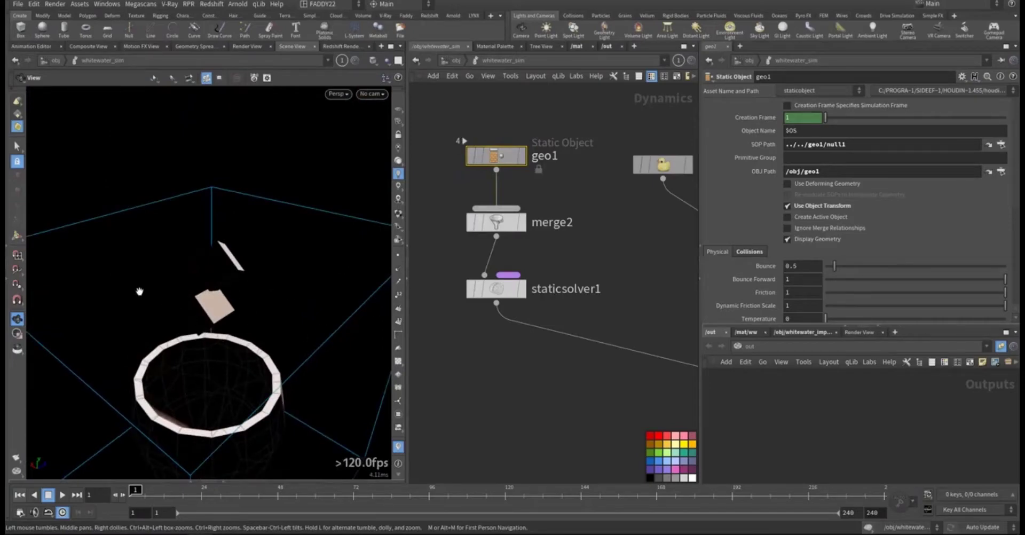
scroll(516, 345, down, 6)
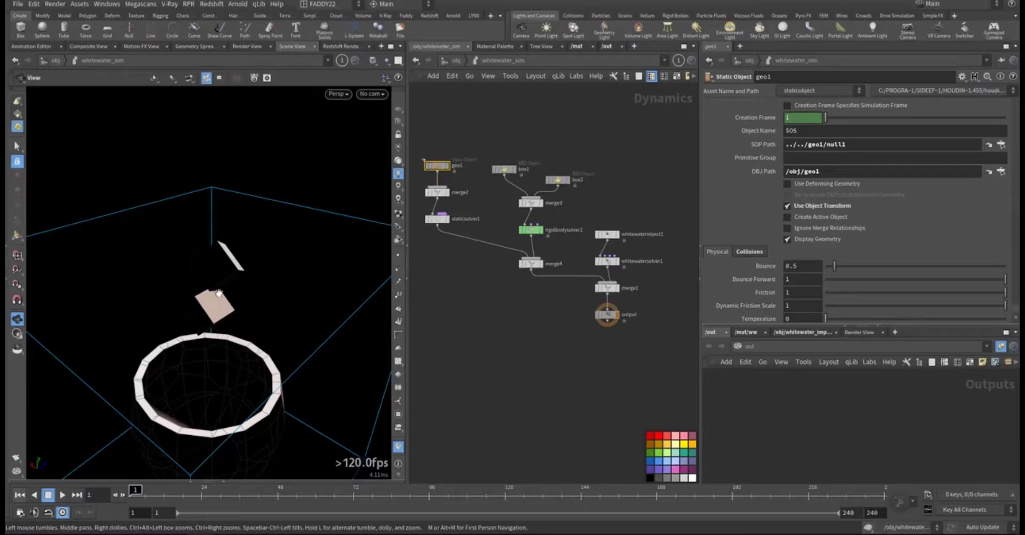
right_drag(181, 331, 348, 309)
mouse_move(261, 311)
right_down()
mouse_move(132, 341)
mouse_move(258, 322)
right_up()
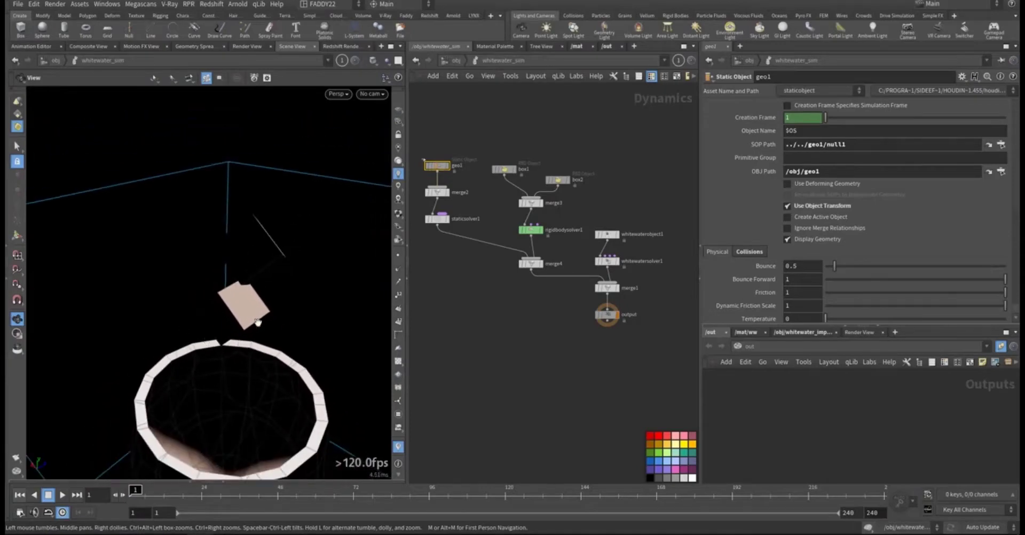
- Return to the object level, enter the whitewater_import network and display attribwrangle1 with its color expression
click(450, 59)
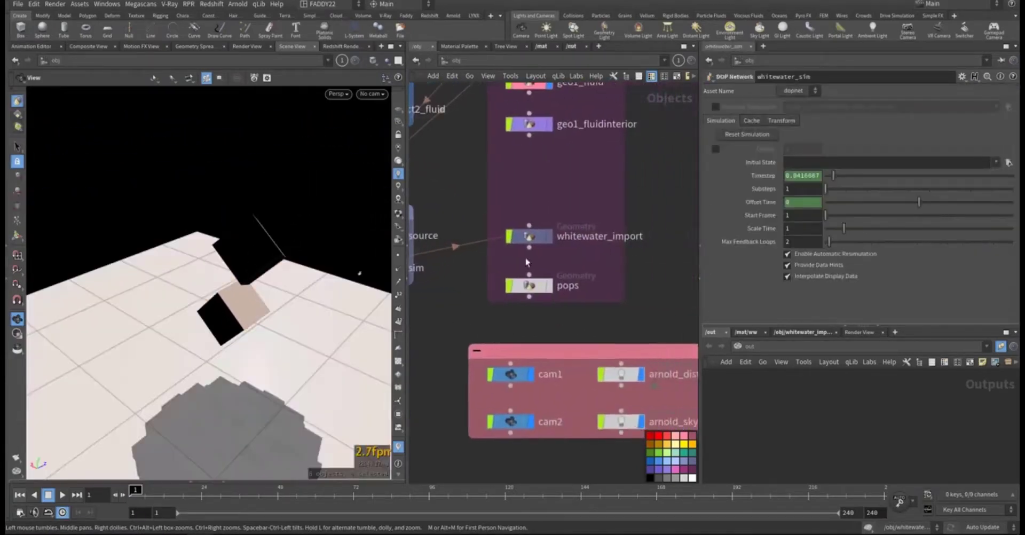
double_click(529, 237)
scroll(533, 258, up, 3)
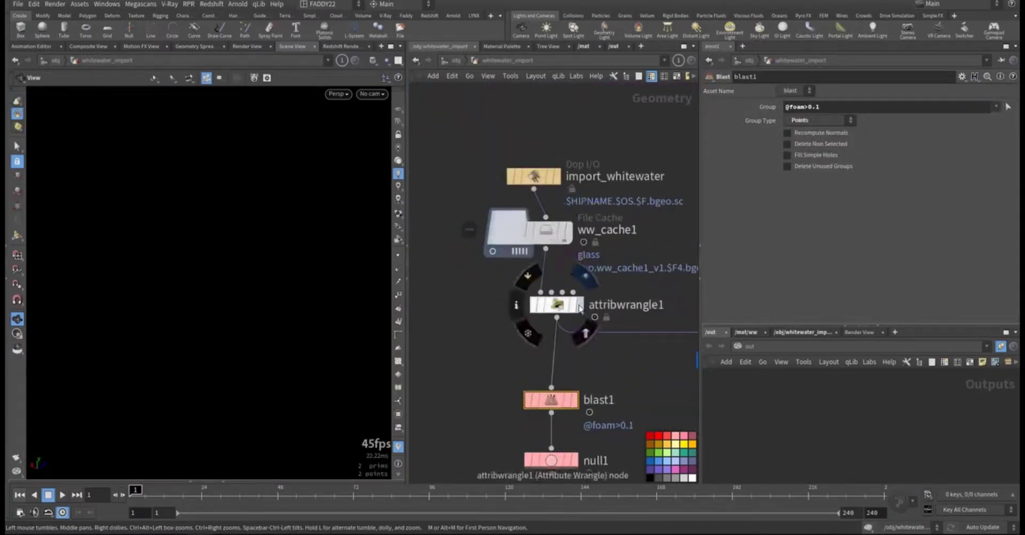
click(556, 304)
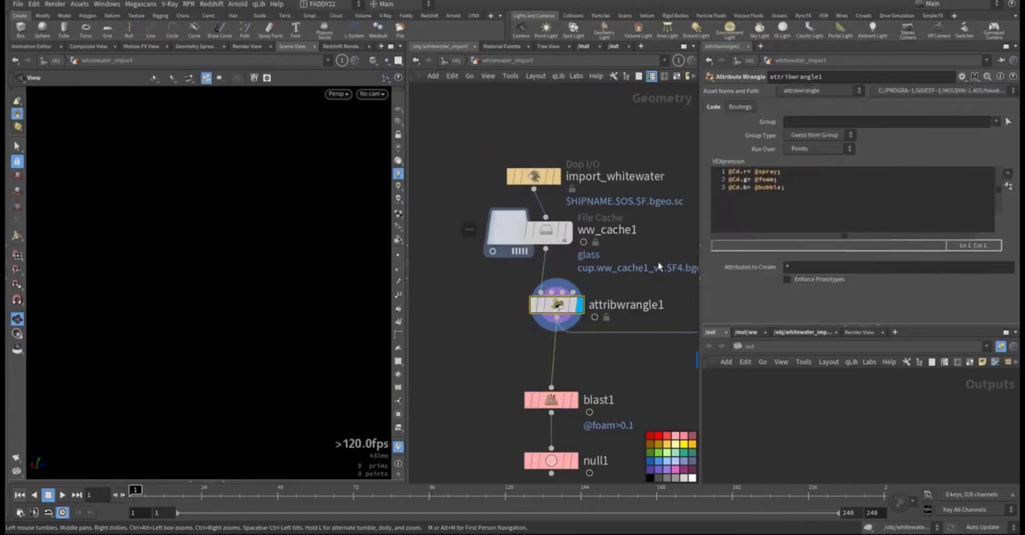
scroll(591, 291, up, 3)
middle_drag(591, 291, 517, 279)
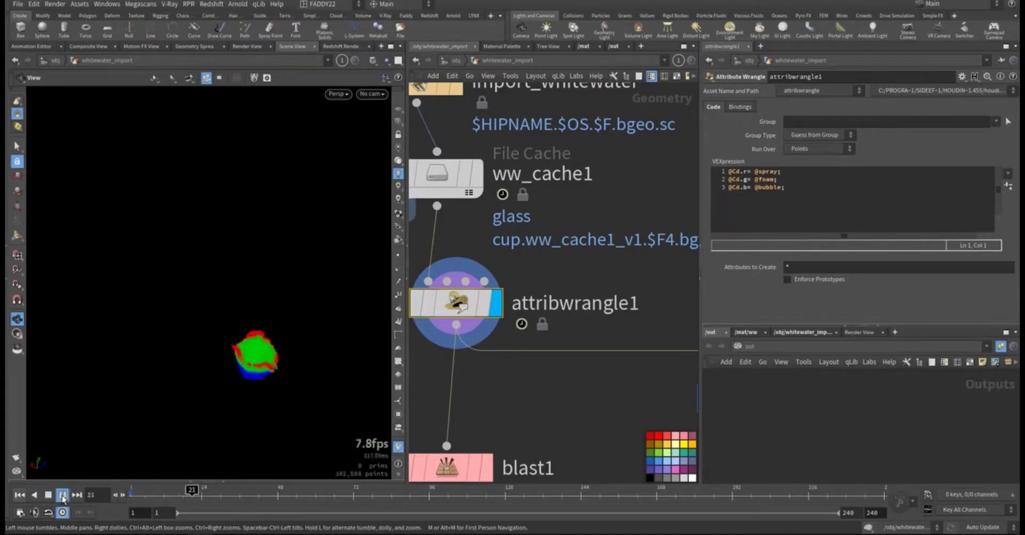
- Stop the whitewater playback at frame 27 and examine the colored spray, foam and bubble particles in an enlarged viewport
click(62, 497)
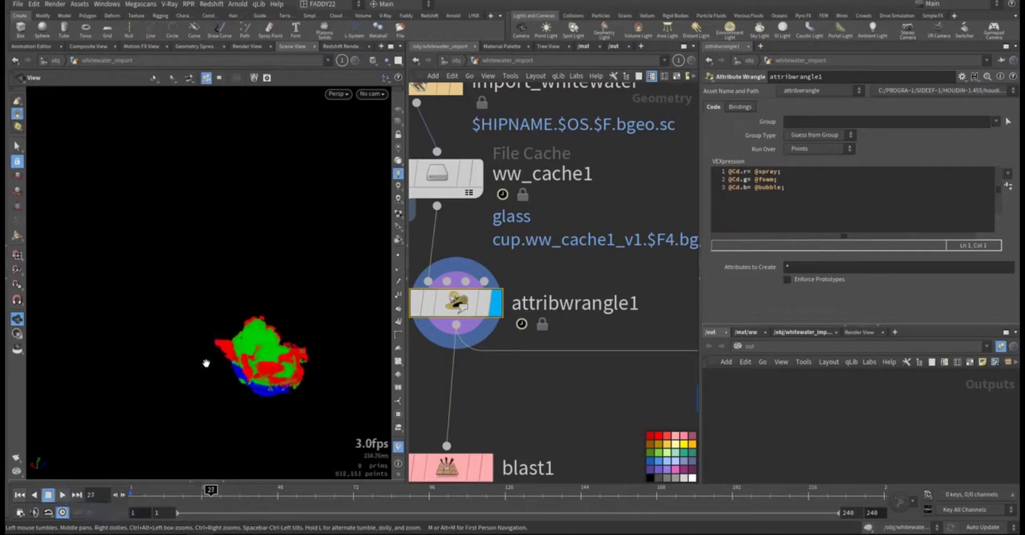
click(391, 47)
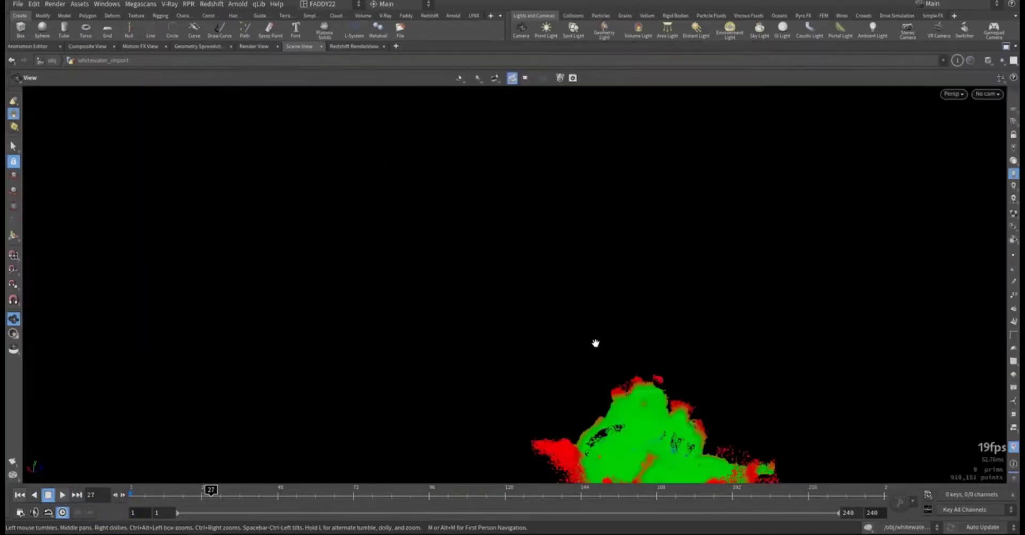
scroll(595, 343, down, 1)
middle_drag(453, 307, 372, 197)
middle_drag(451, 286, 344, 173)
middle_drag(445, 261, 437, 245)
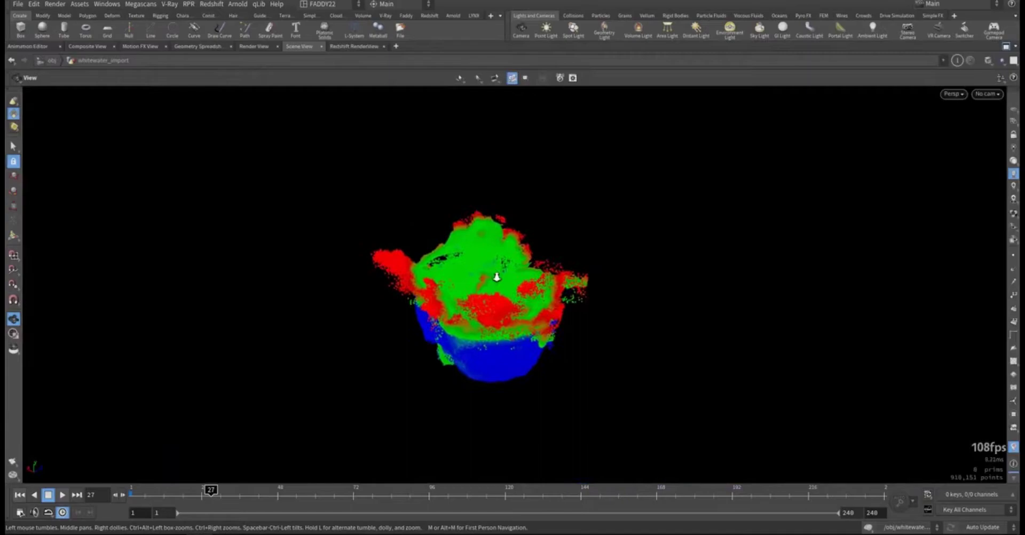
drag(497, 278, 417, 310)
middle_drag(402, 346, 461, 308)
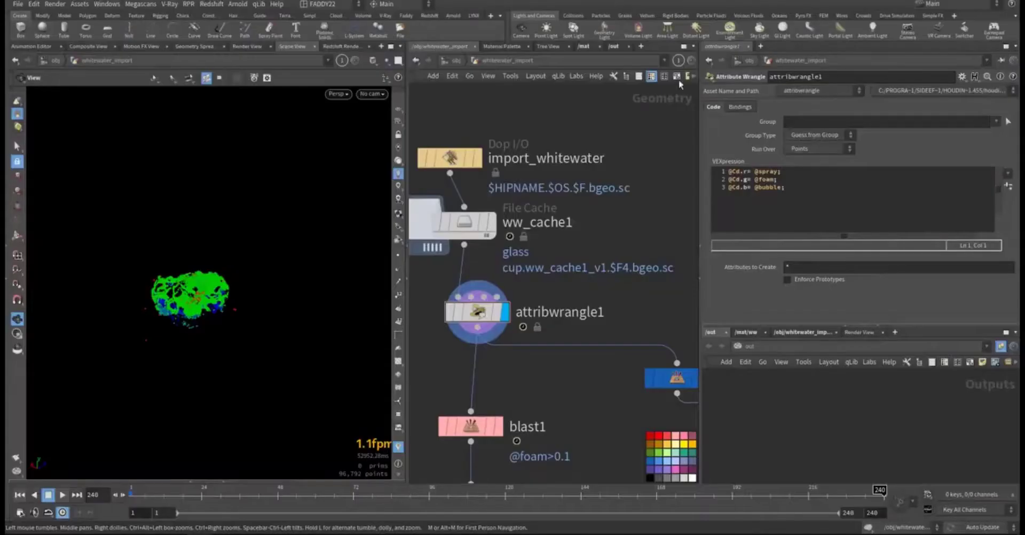
- Check the point attributes in attribwrangle1's node info, and display the blast2 node with its parameters
middle_drag(637, 287, 676, 265)
middle_click(497, 240)
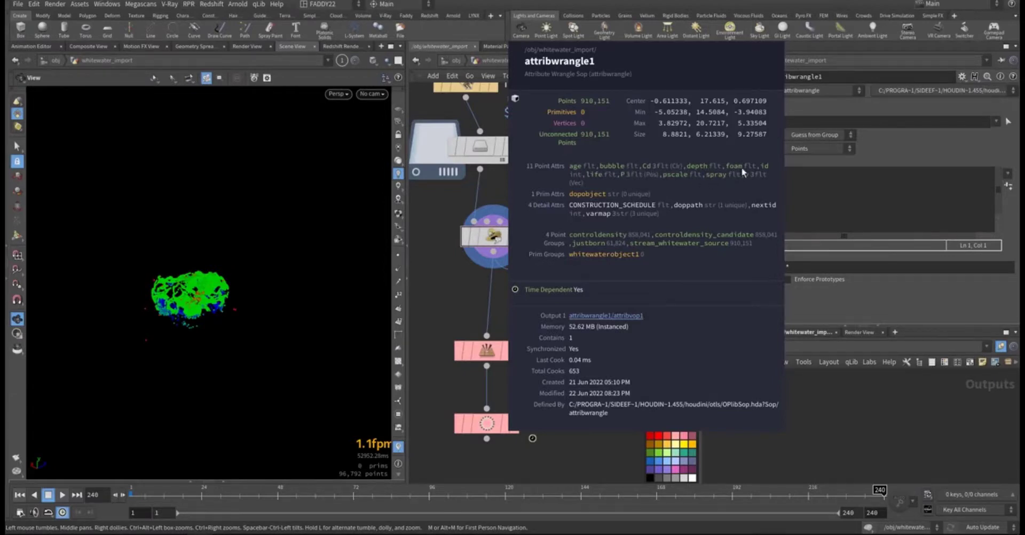
middle_drag(631, 313, 529, 293)
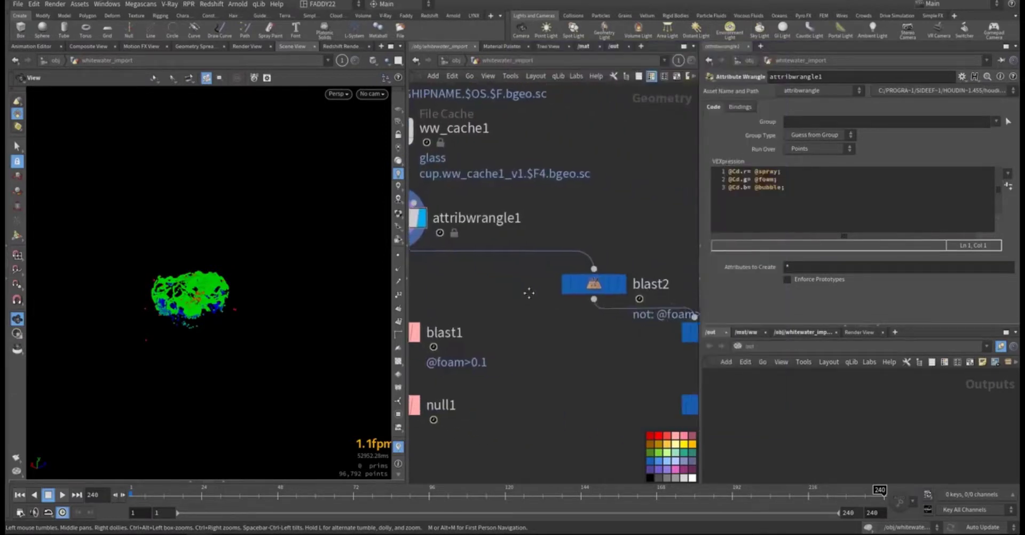
click(617, 284)
click(600, 284)
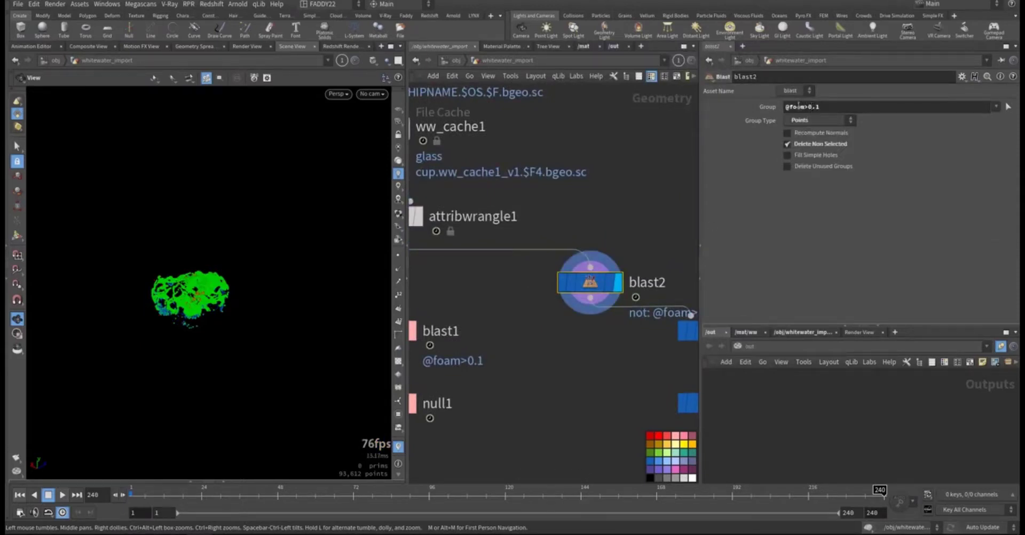
- Move the timeline to frame 98 and examine the foam particles kept by blast2
scroll(581, 243, up, 2)
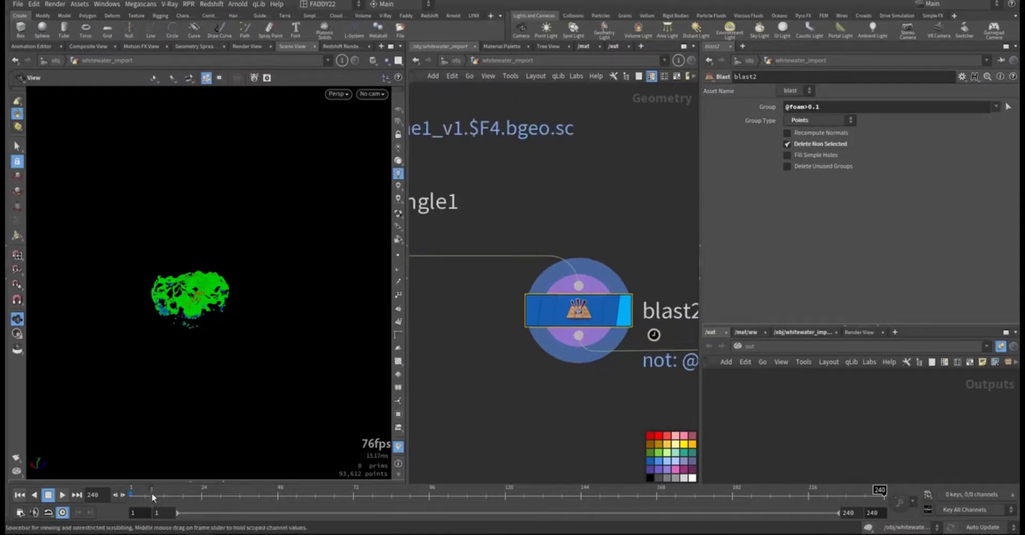
drag(157, 496, 435, 503)
drag(348, 290, 701, 166)
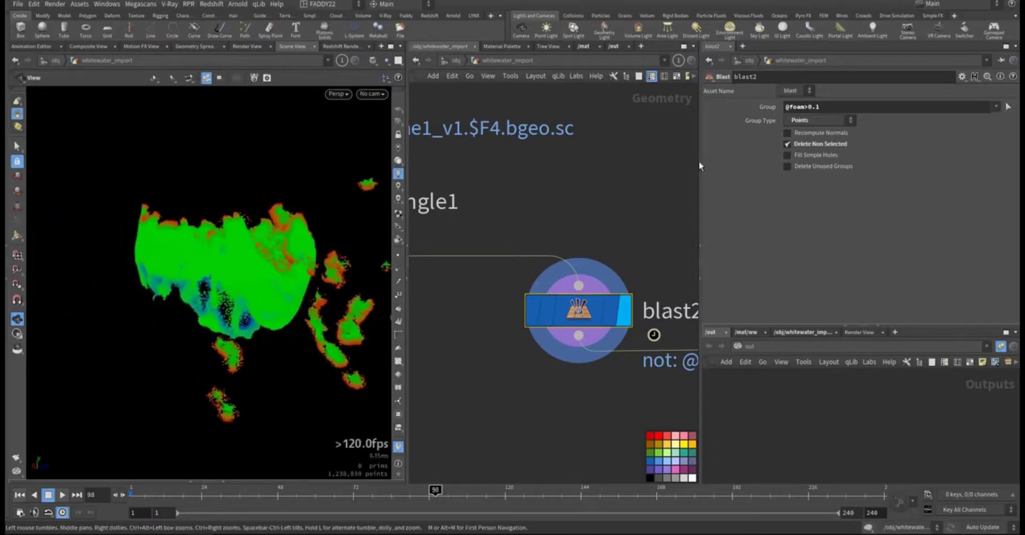
double_click(823, 106)
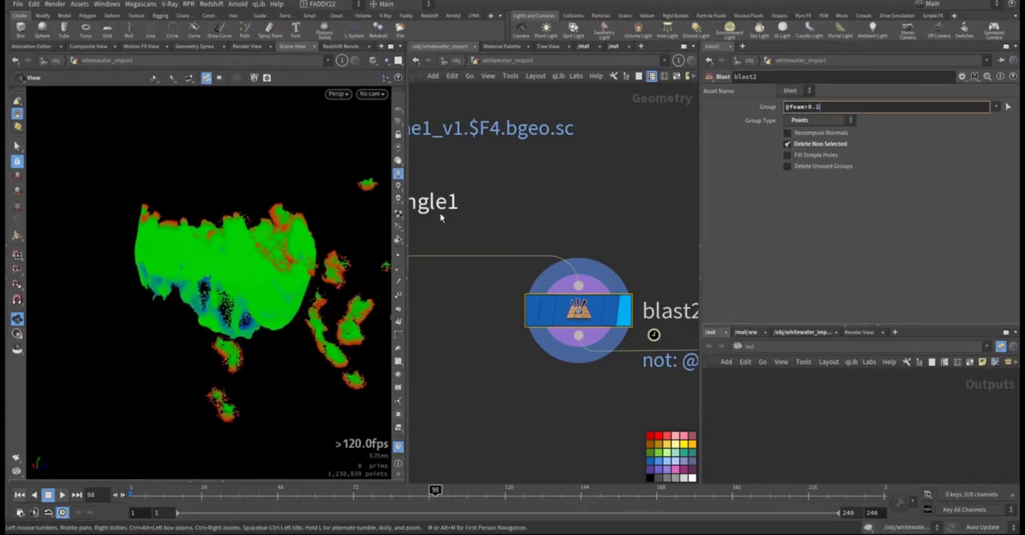
key(Return)
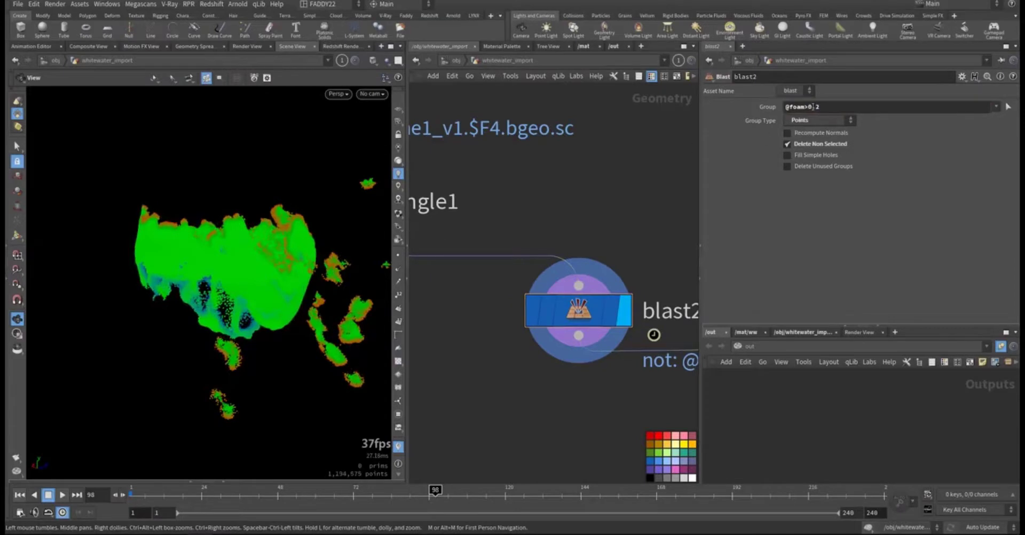
drag(821, 107, 815, 107)
text(5)
key(Return)
drag(282, 300, 177, 301)
- Display the set_density wrangle below blast2 and show its density by age and depth parameters
middle_drag(529, 220, 397, 175)
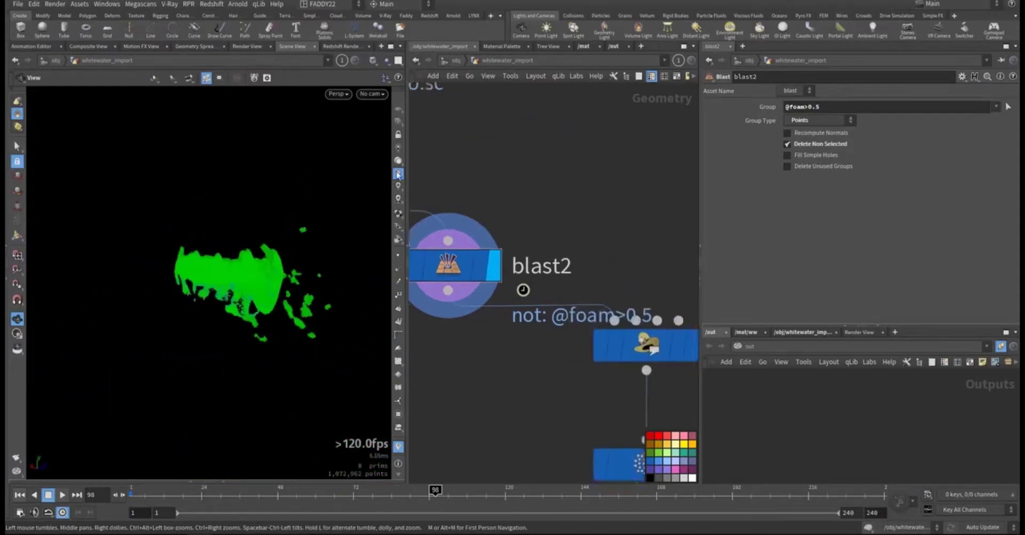
scroll(475, 215, down, 2)
middle_drag(544, 345, 439, 274)
scroll(441, 278, down, 1)
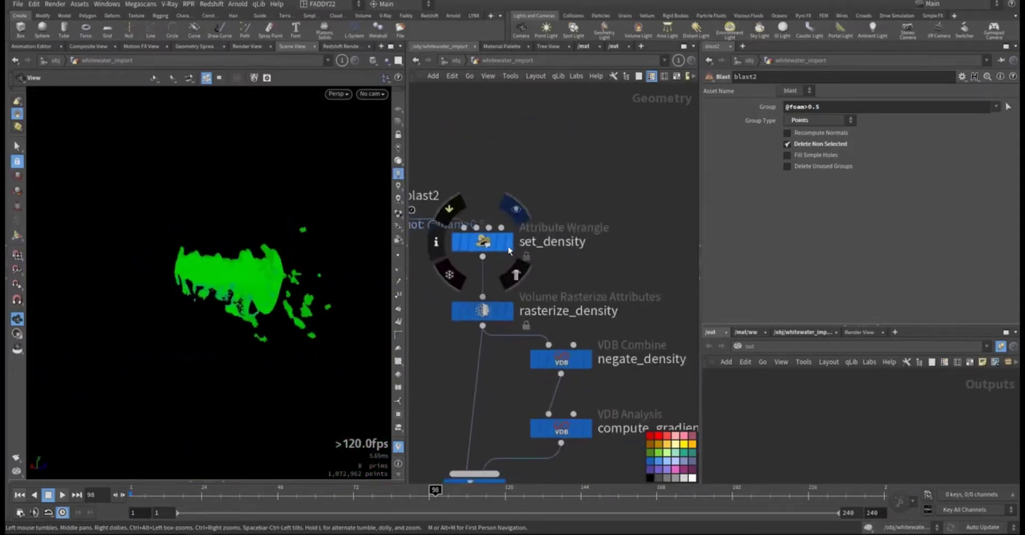
click(485, 239)
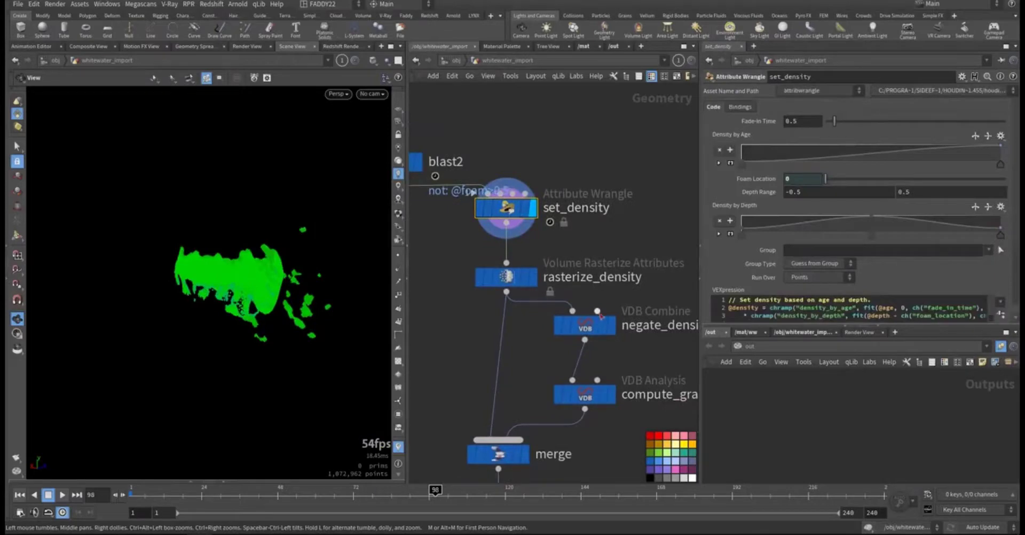
- Display the rasterize_density node's volume in the viewport
scroll(600, 315, down, 2)
middle_drag(492, 358, 485, 353)
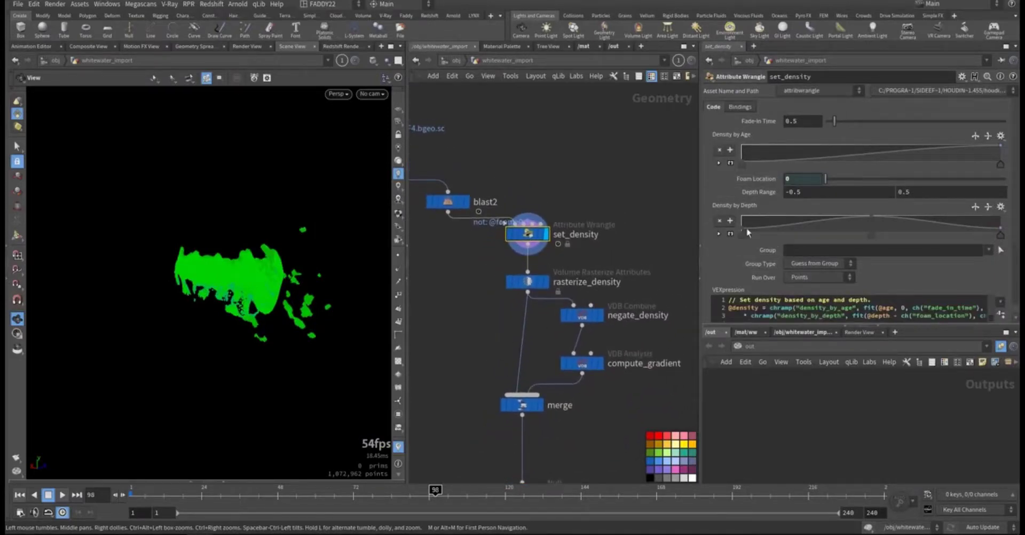
middle_drag(626, 285, 636, 211)
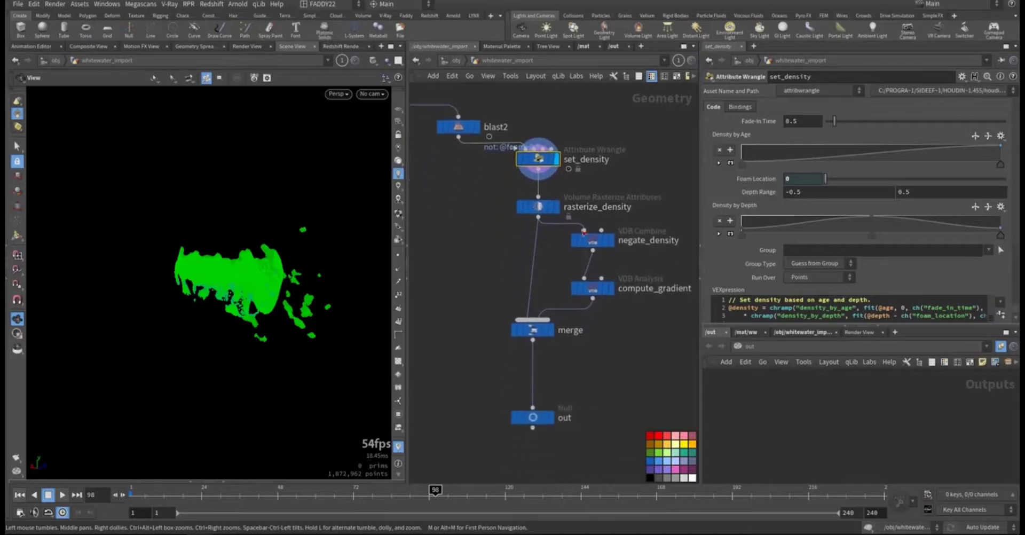
click(540, 211)
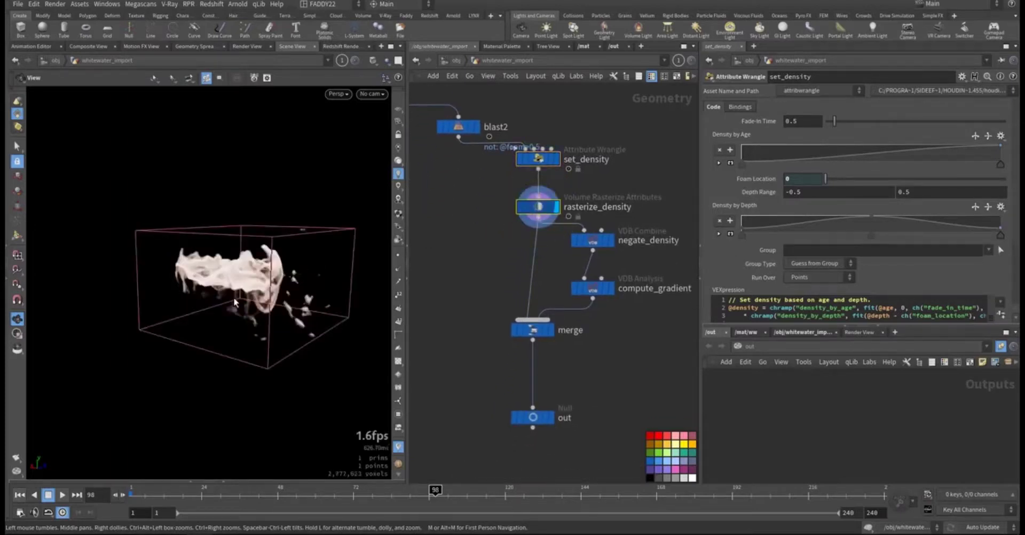
- Examine the rasterized density volume up close from several angles at frames 98 and 99
drag(226, 282, 253, 332)
right_drag(254, 332, 264, 253)
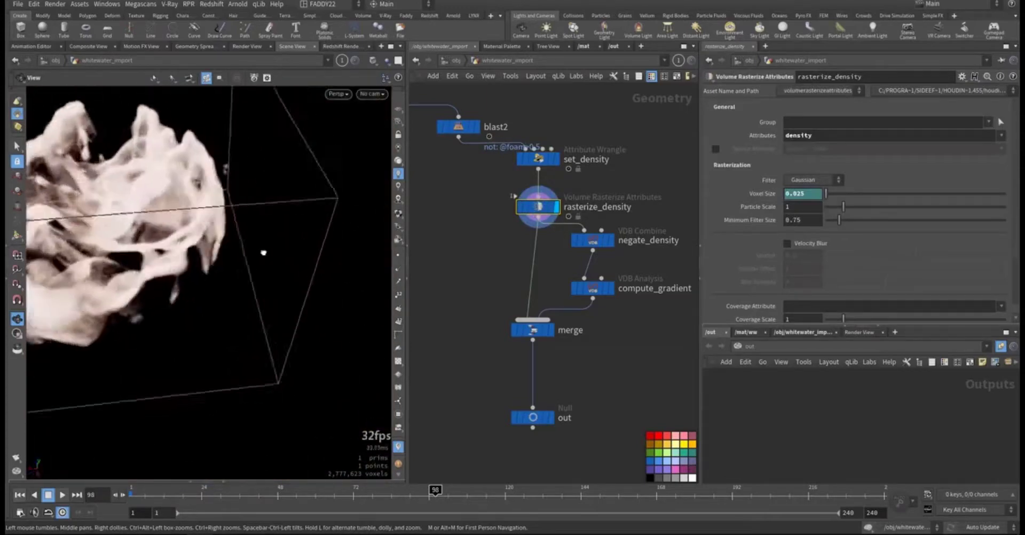
drag(264, 252, 305, 465)
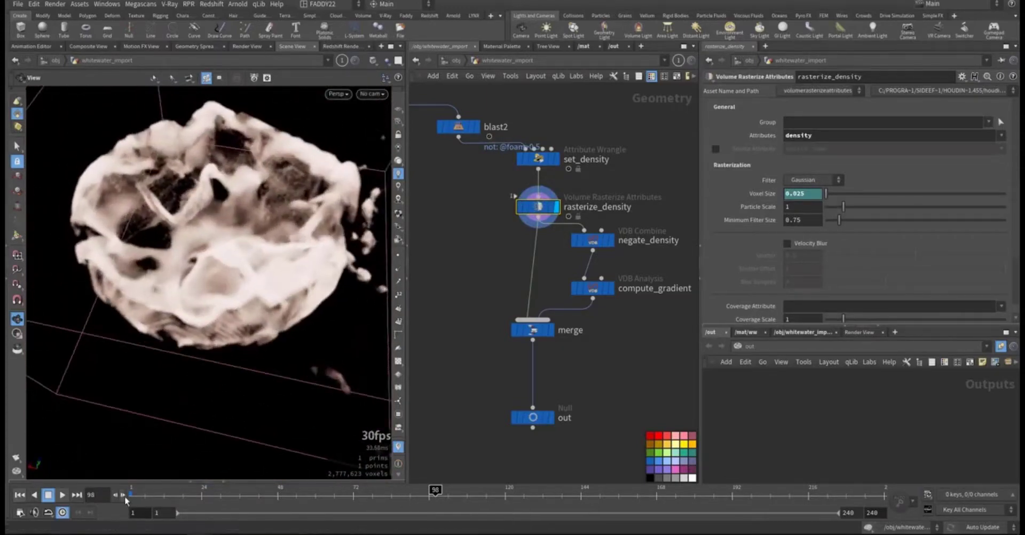
click(123, 495)
drag(235, 310, 348, 321)
- Display the out null below the merge and examine its volume from several angles at frame 99
middle_drag(585, 367, 583, 355)
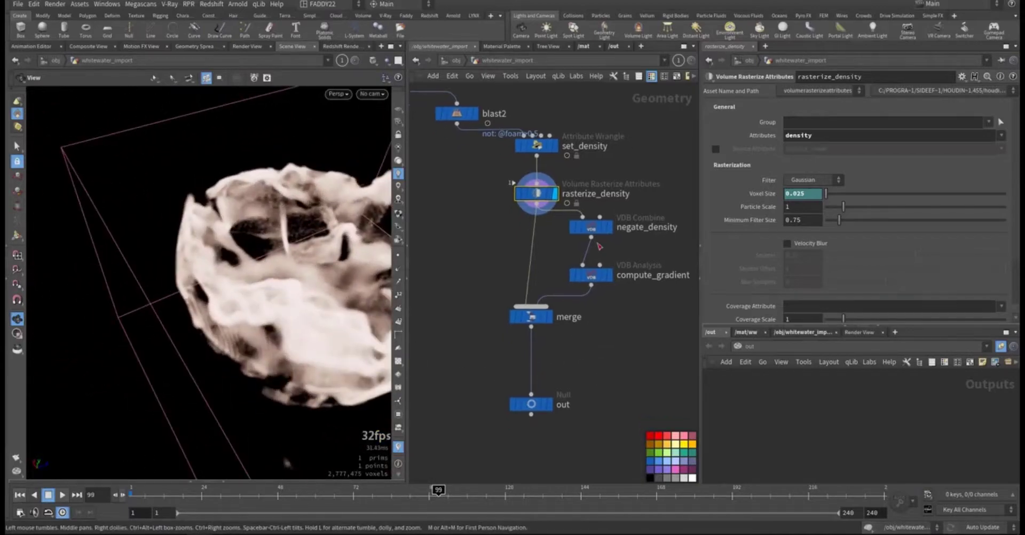
click(550, 407)
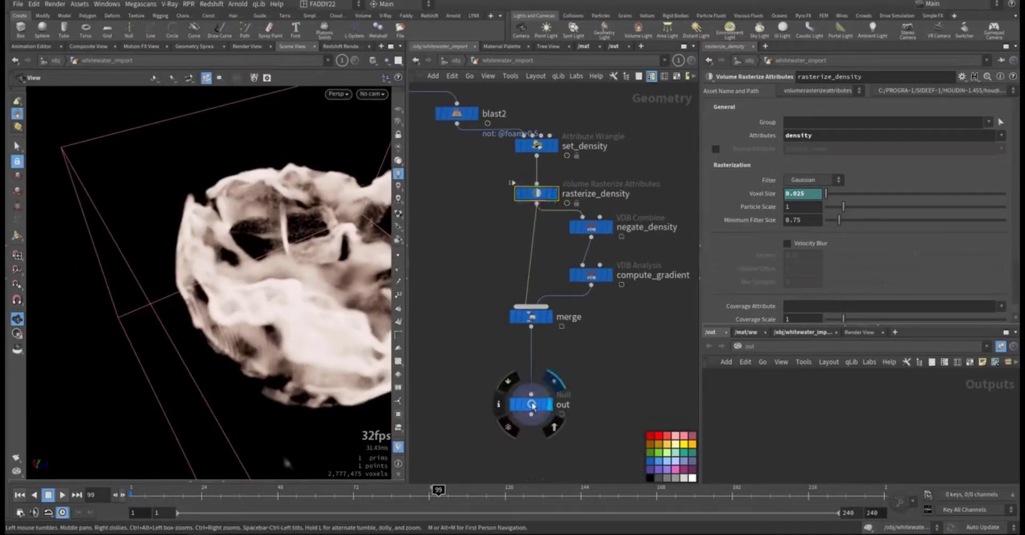
middle_drag(488, 390, 547, 388)
scroll(302, 293, down, 3)
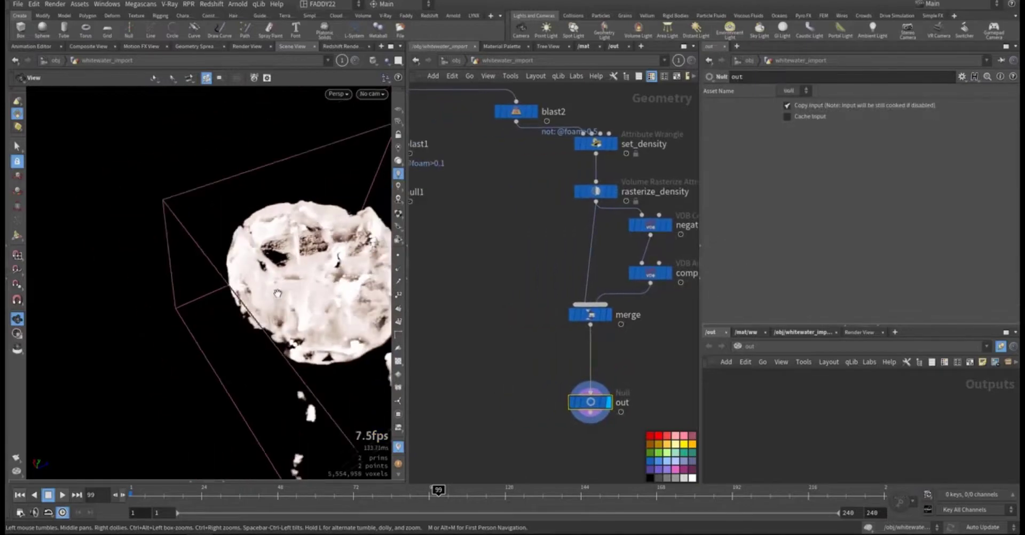
drag(305, 296, 313, 237)
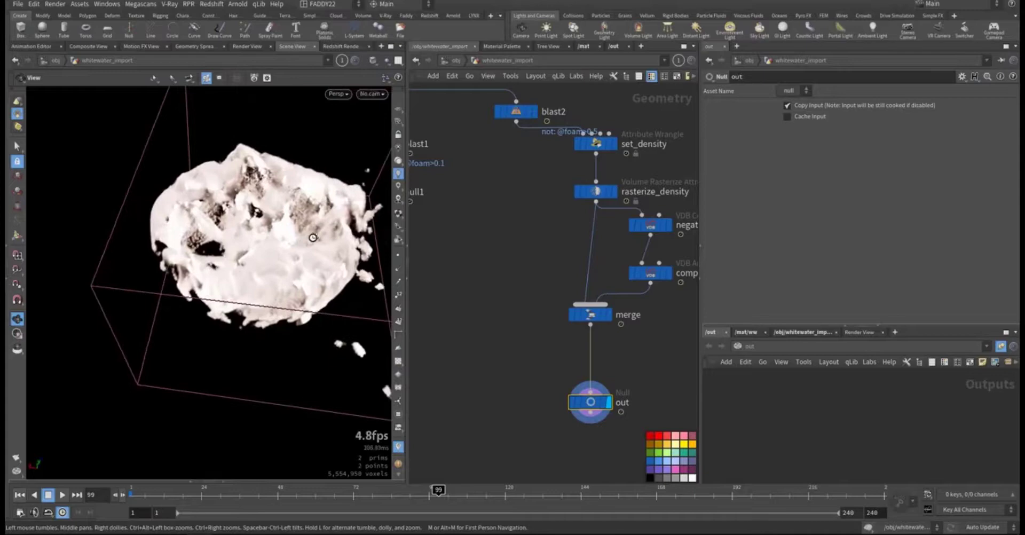
right_drag(313, 238, 276, 259)
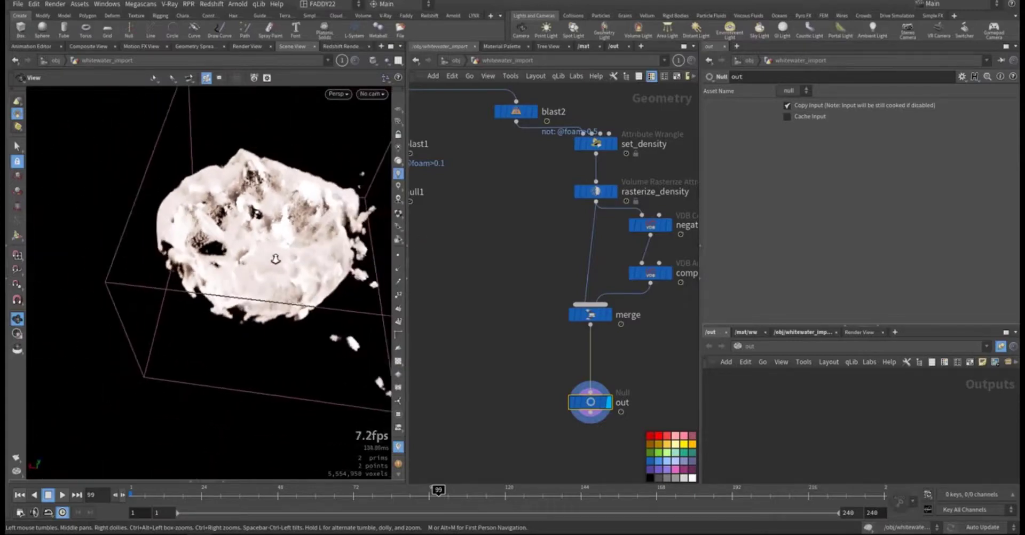
drag(303, 230, 229, 311)
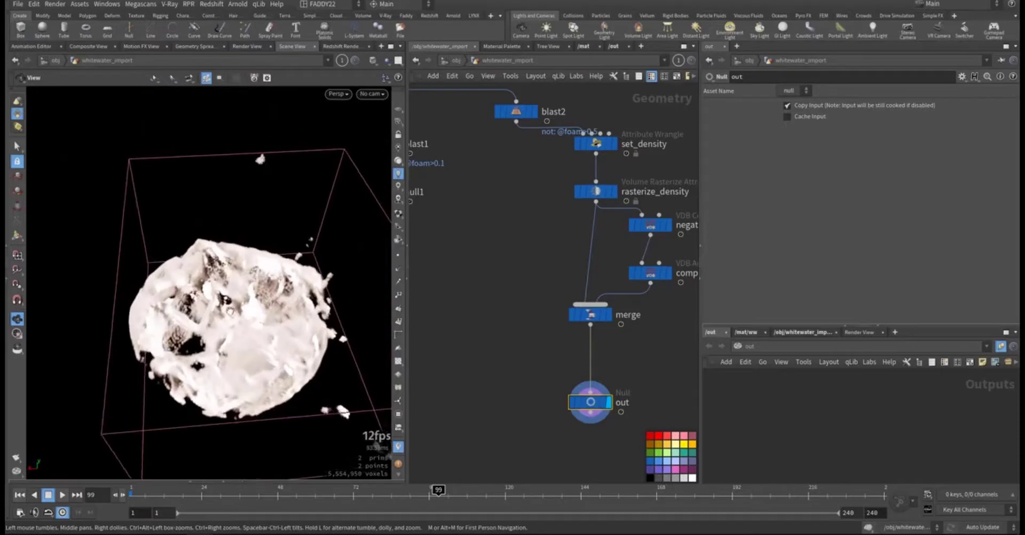
- Jump to the last frame, 240, and examine the foam volume of the out null up close
click(77, 495)
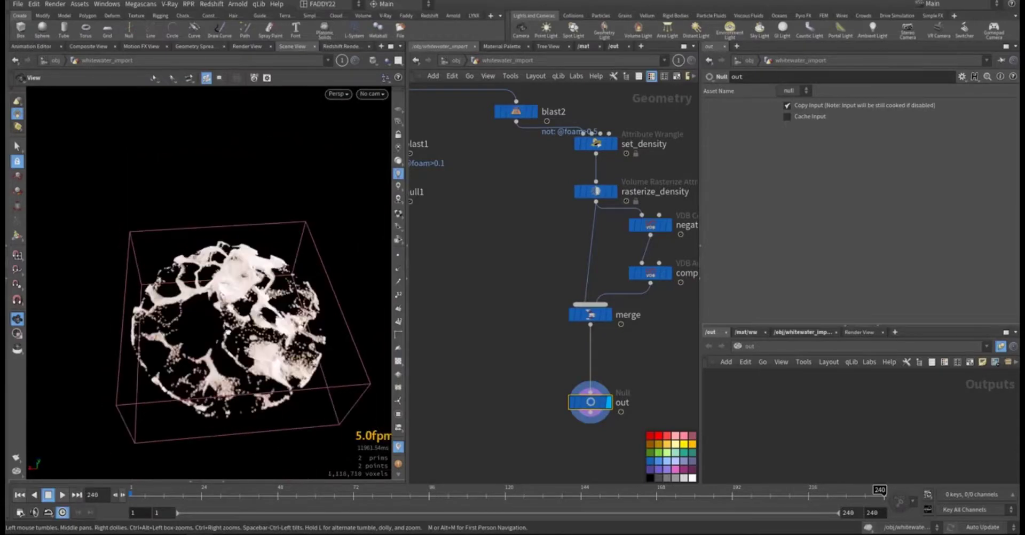
scroll(166, 236, up, 5)
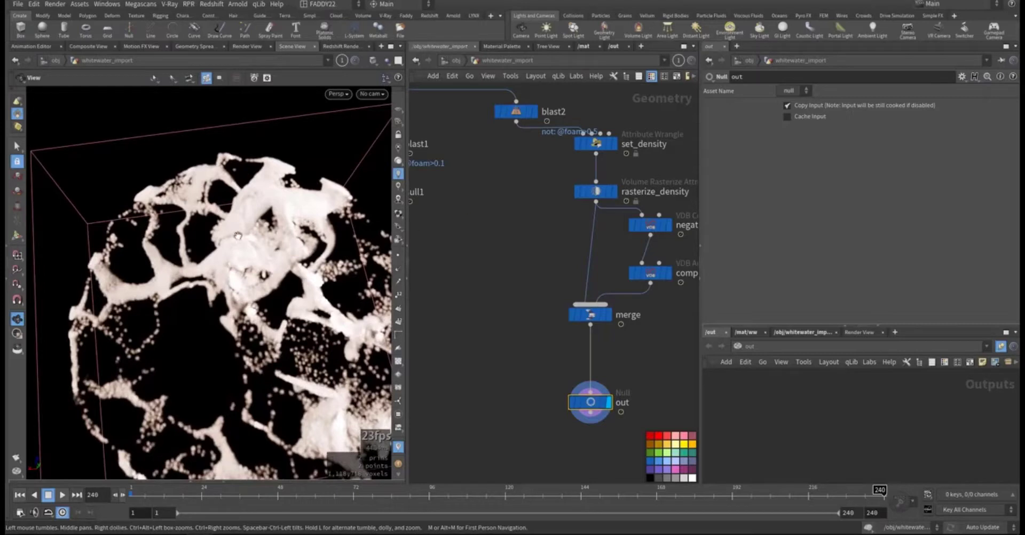
drag(218, 352, 243, 343)
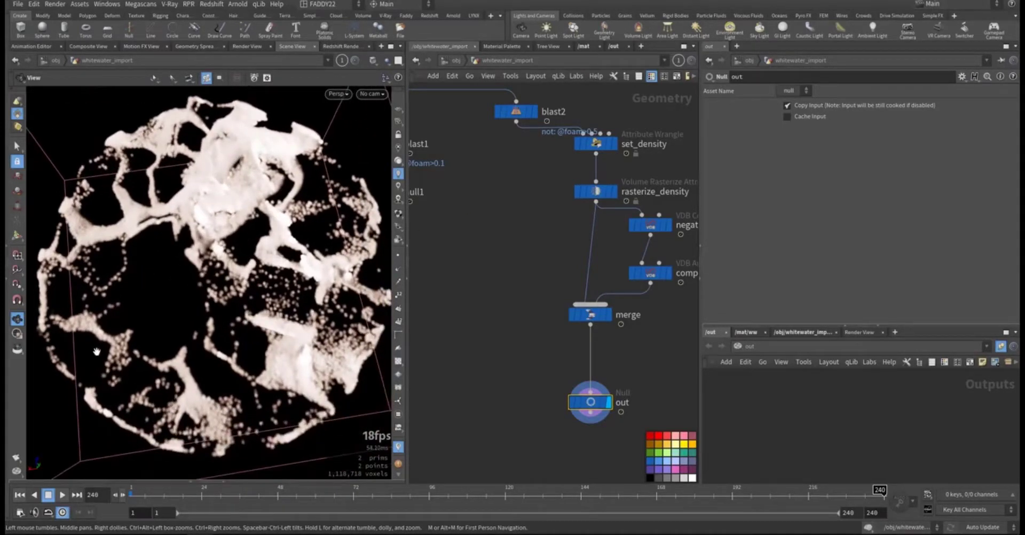
scroll(197, 339, down, 8)
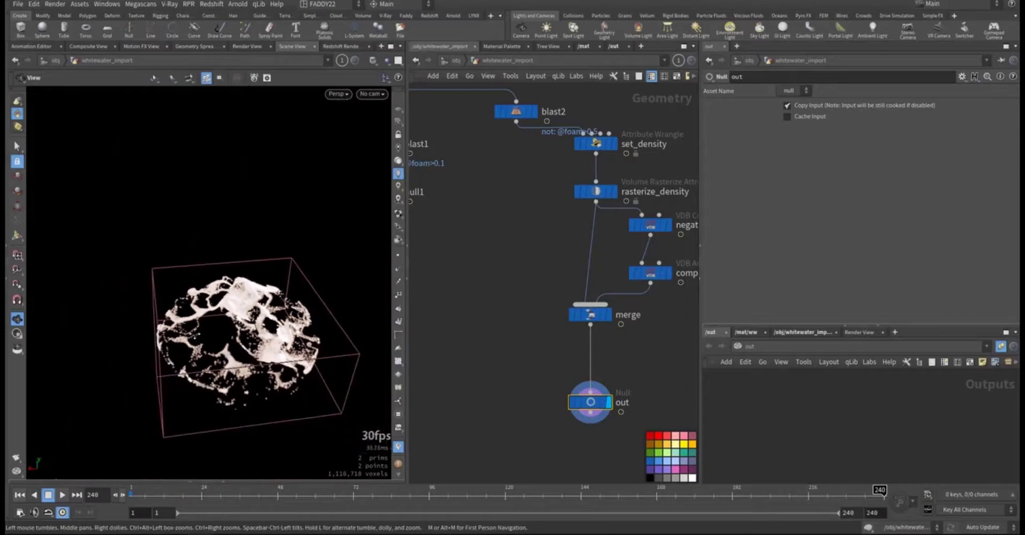
- Display attribwrangle1 and examine its spray, foam and bubble particle colours at frame 26
click(21, 495)
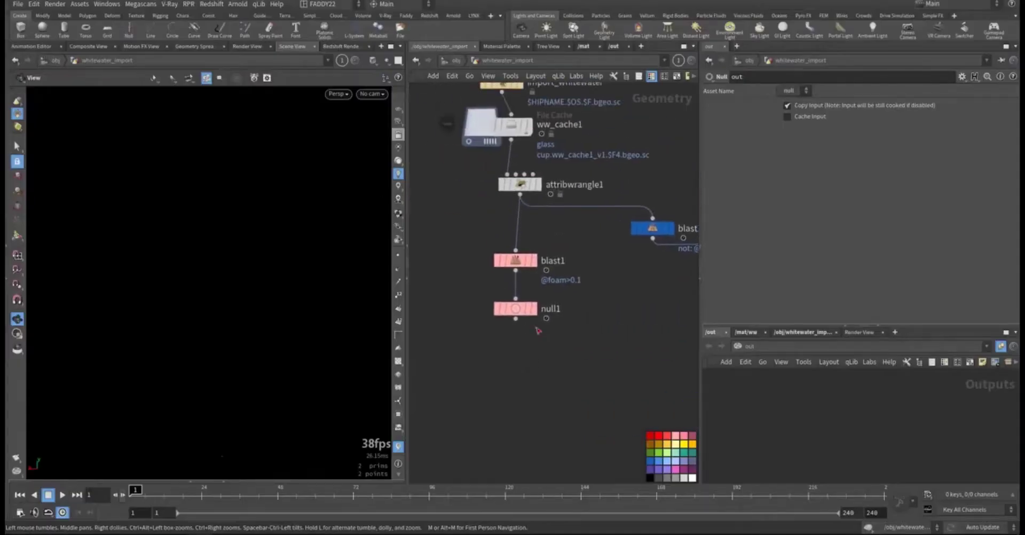
click(537, 184)
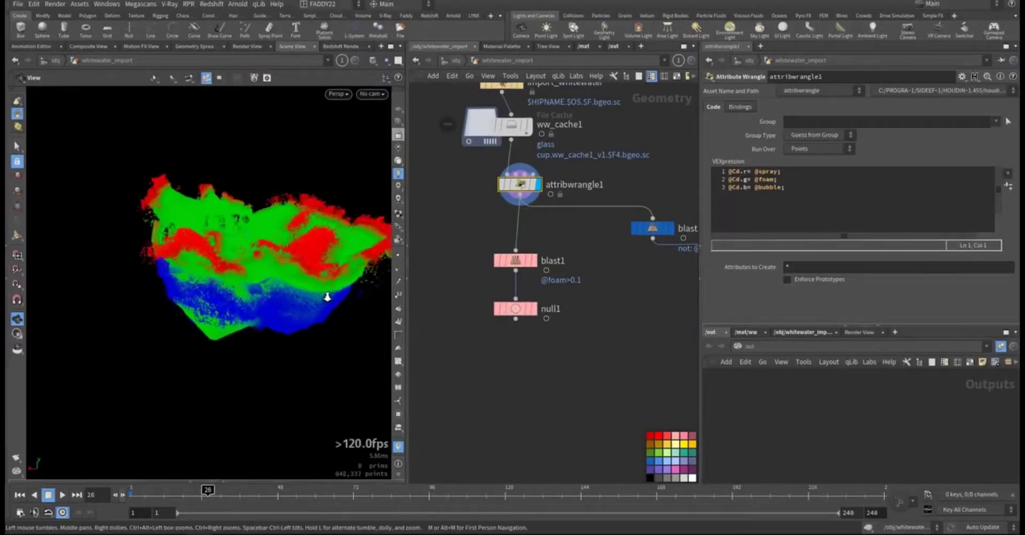
drag(310, 248, 313, 237)
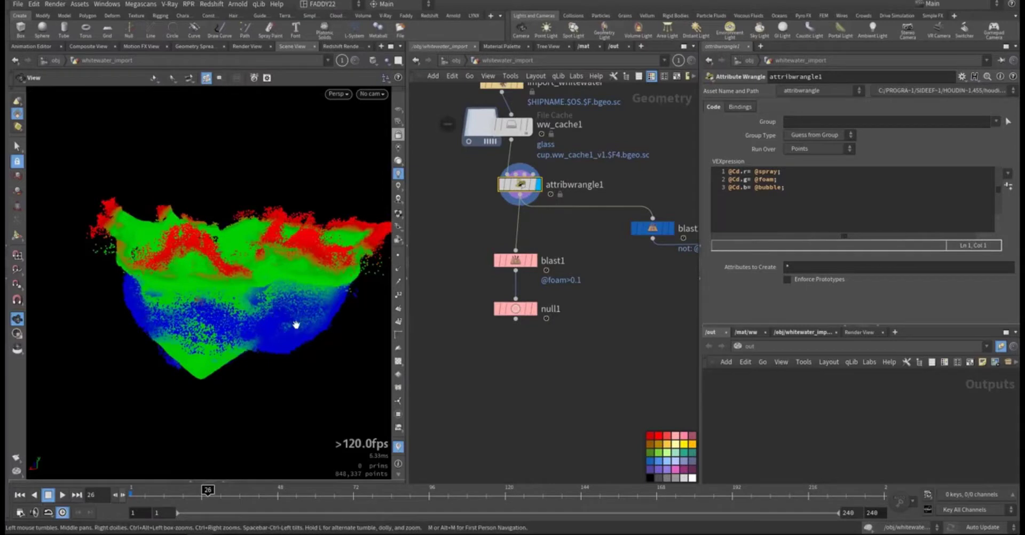
- Display blast1 with its foam group, followed by null1, and examine the remaining particles from another angle
click(533, 262)
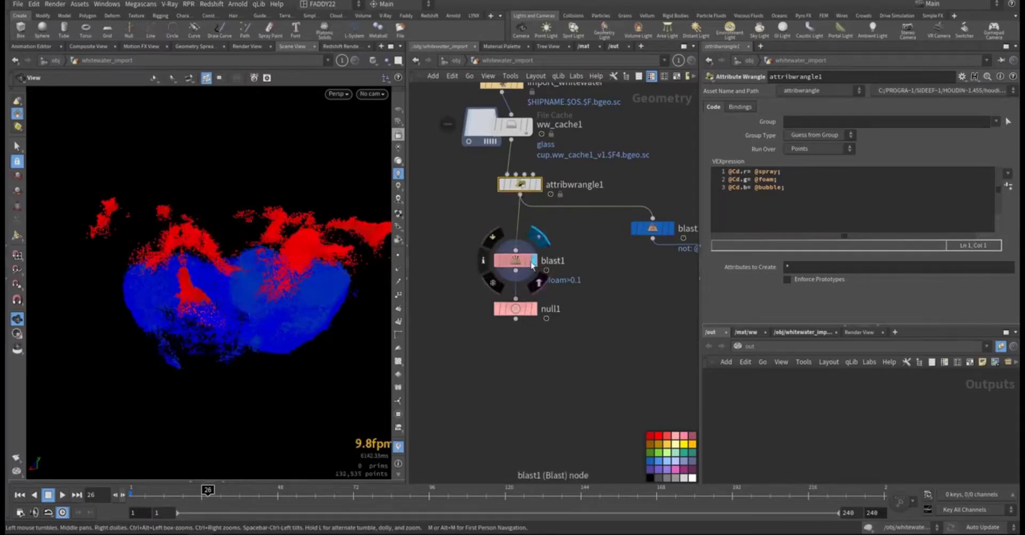
click(523, 266)
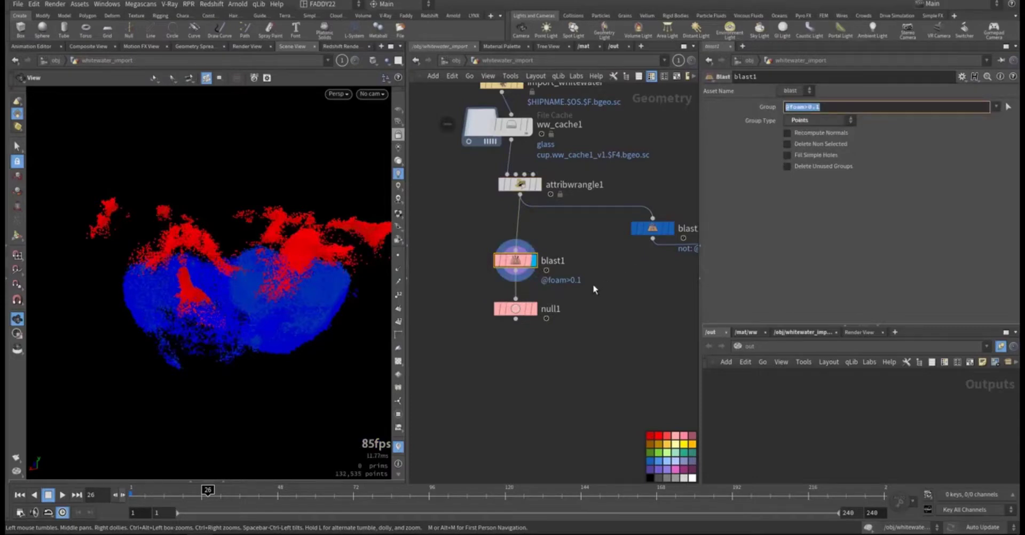
click(515, 309)
click(533, 308)
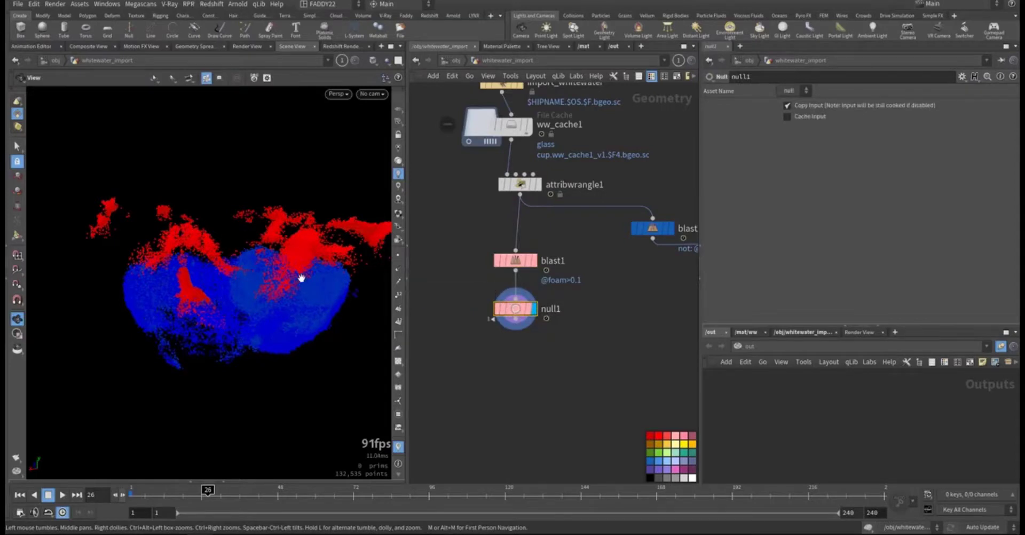
mouse_move(245, 291)
mouse_down()
mouse_move(304, 259)
mouse_move(261, 299)
mouse_up()
key(h)
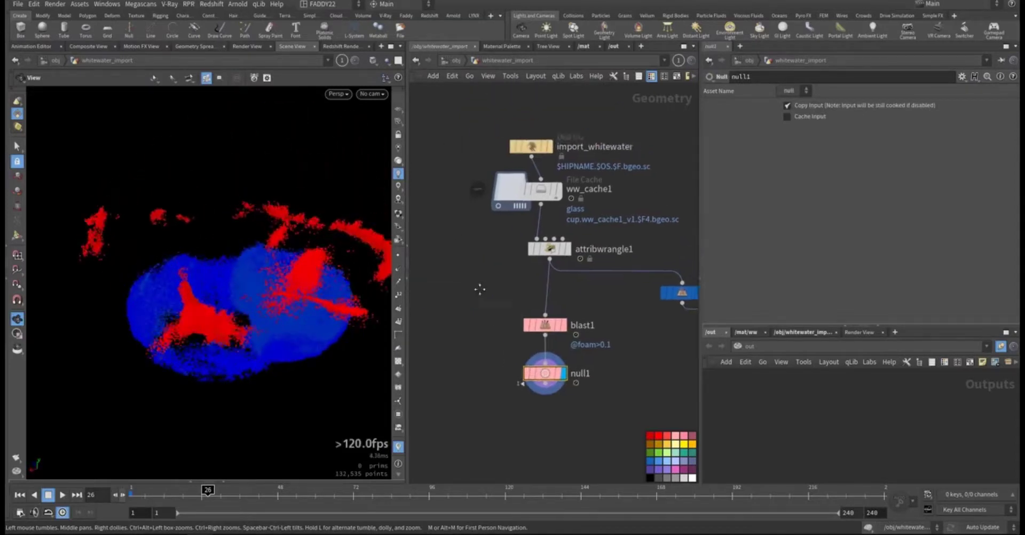
- Open the pops object and examine the particles merged from whitewater_import's null1 at frame 42
click(19, 494)
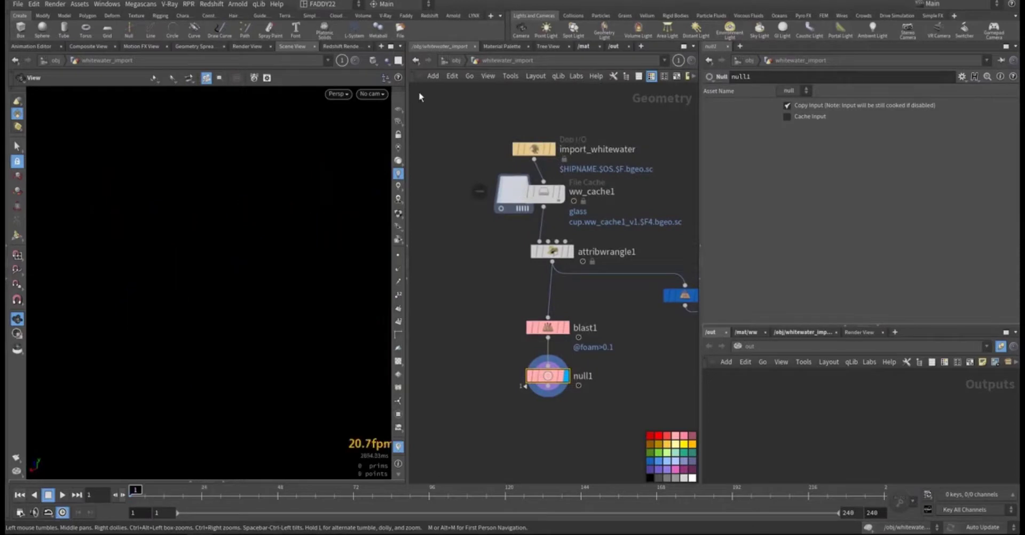
click(449, 61)
double_click(556, 287)
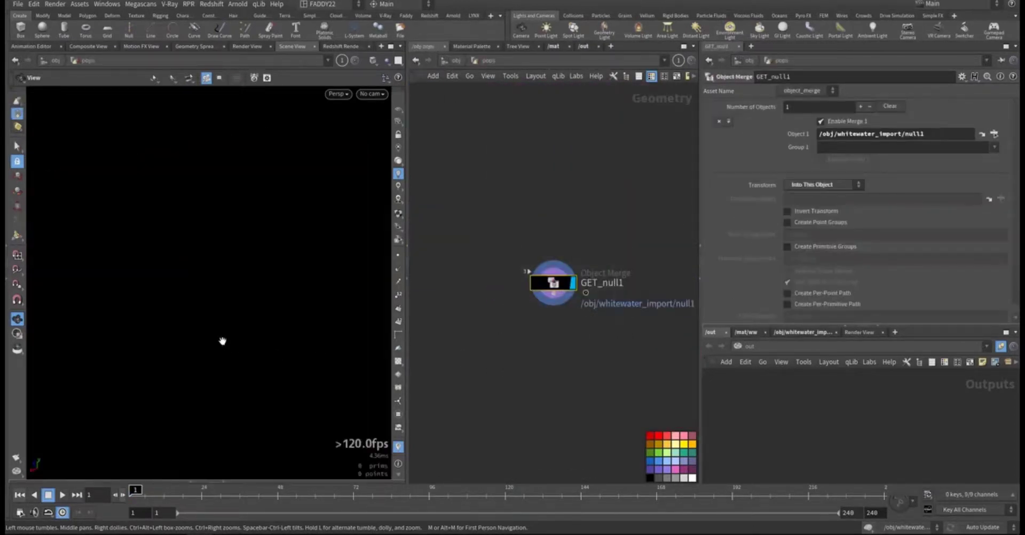
drag(136, 493, 258, 493)
drag(271, 302, 387, 224)
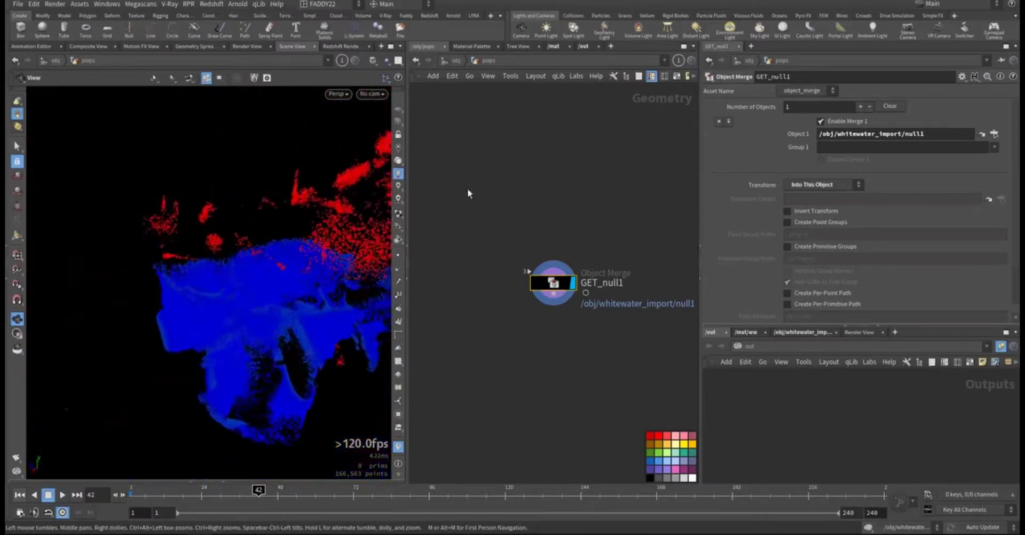
- Return to the object level, display the pops object in the scene and show its Arnold Point Scale
click(453, 61)
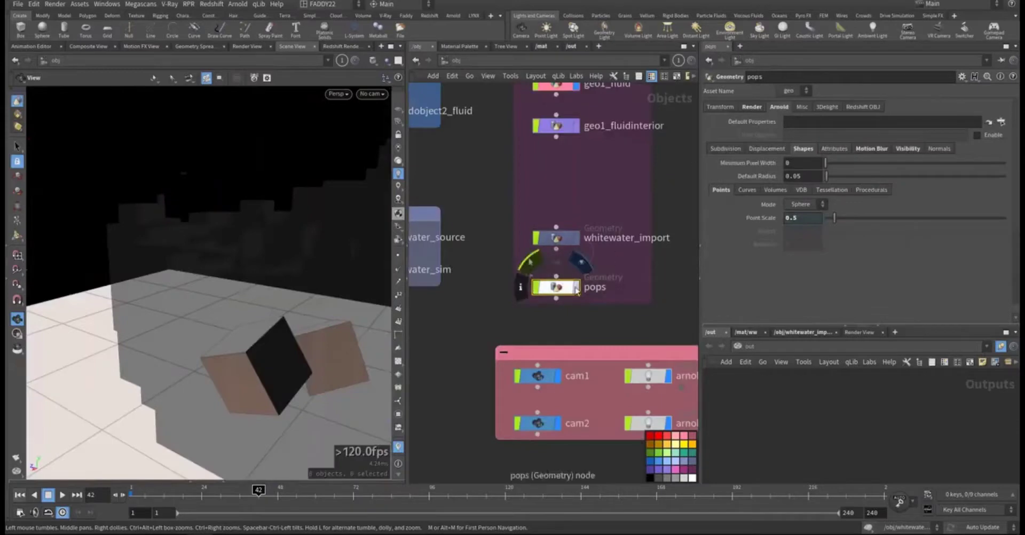
click(576, 288)
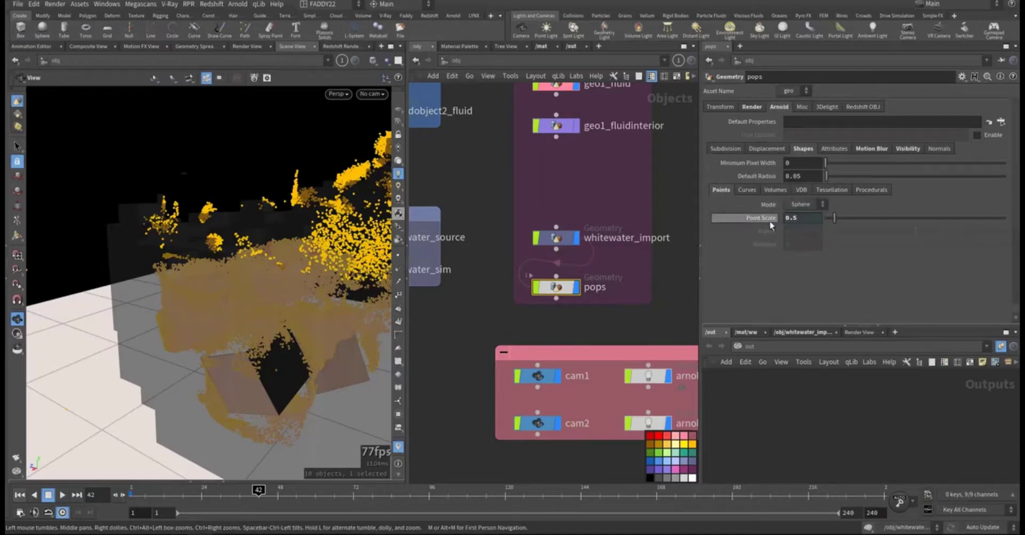
double_click(795, 217)
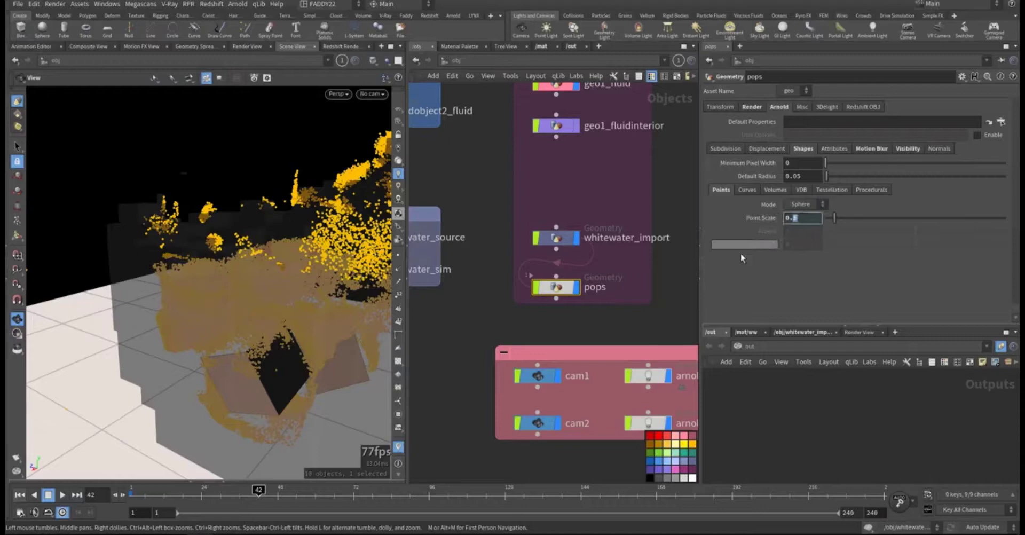
- Review the Arnold motion blur, visibility and shape settings of the pops object
click(872, 152)
click(844, 163)
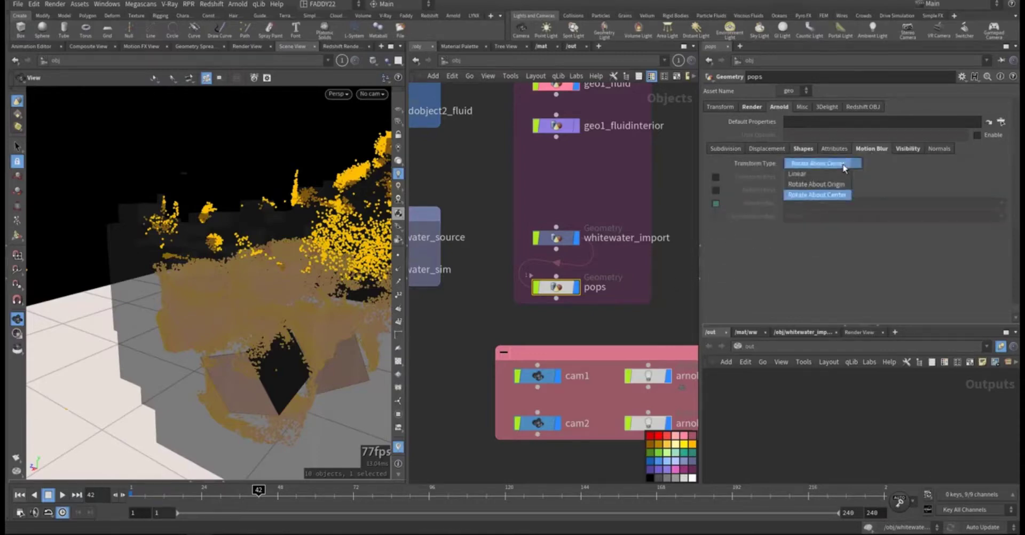
click(843, 164)
click(903, 150)
click(803, 149)
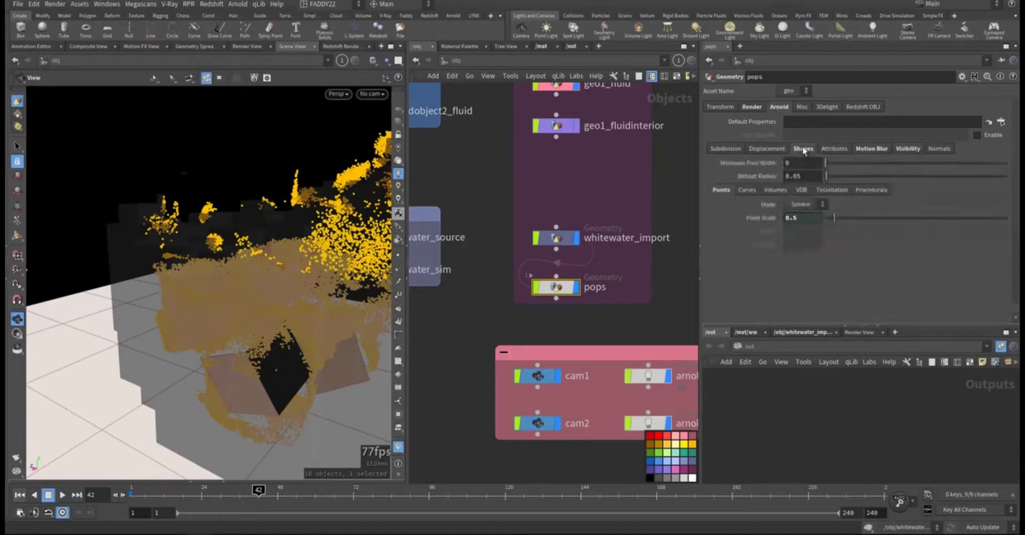
- Show the material assigned to the pops object and return to its Arnold shape settings
click(750, 107)
drag(826, 124, 774, 116)
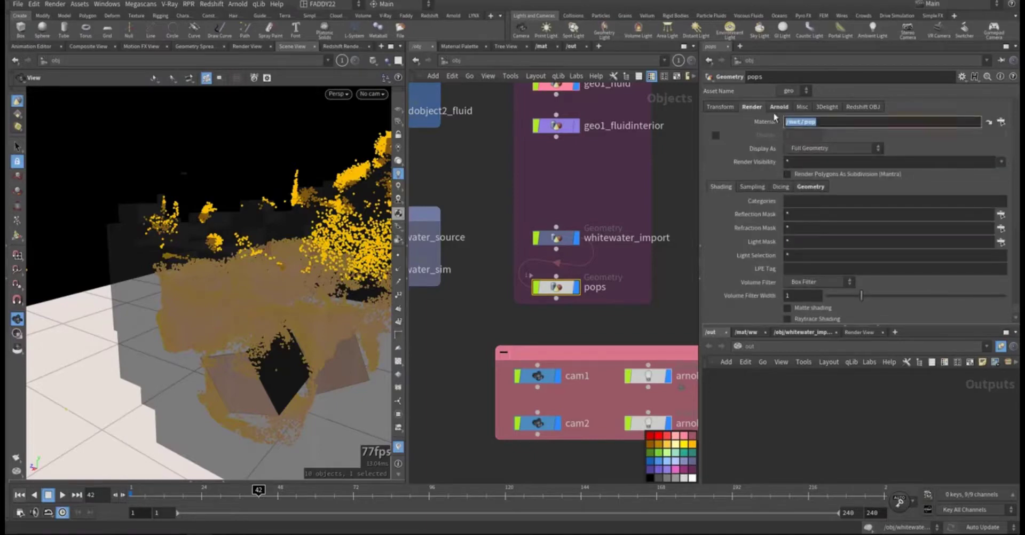
click(778, 107)
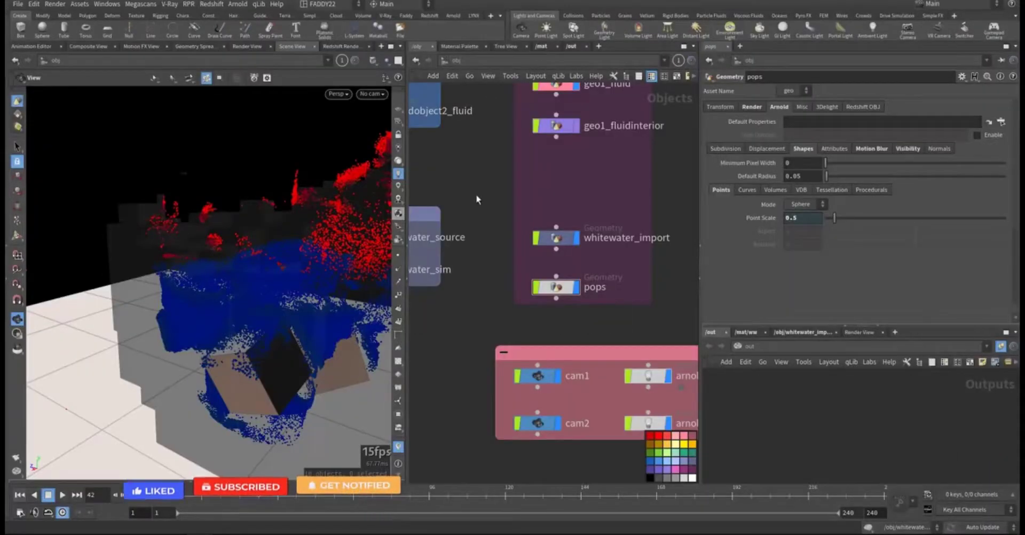
- Inspect the networks inside the whitewater and basicliquid material builders in the mat context
click(546, 48)
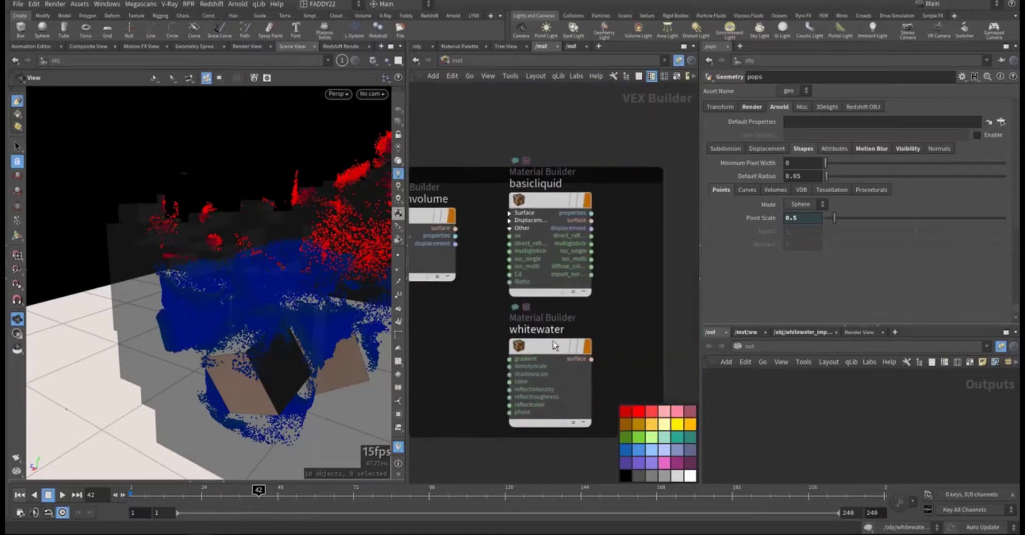
click(547, 350)
double_click(548, 354)
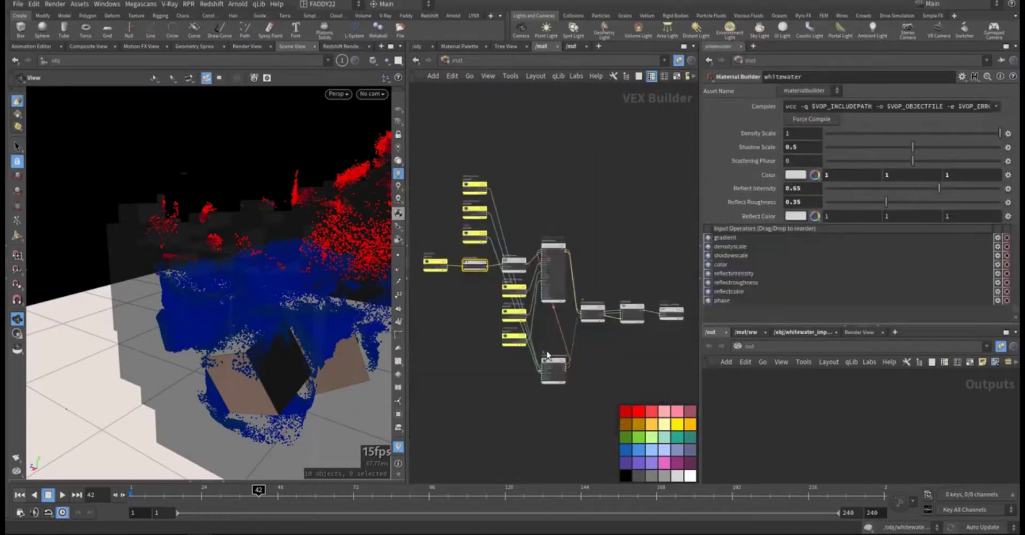
click(456, 60)
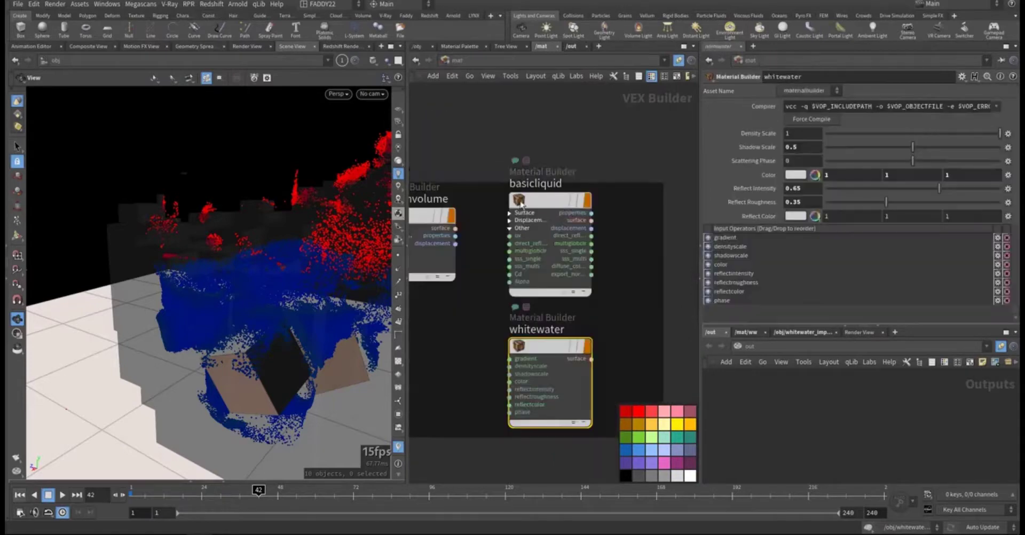
double_click(525, 187)
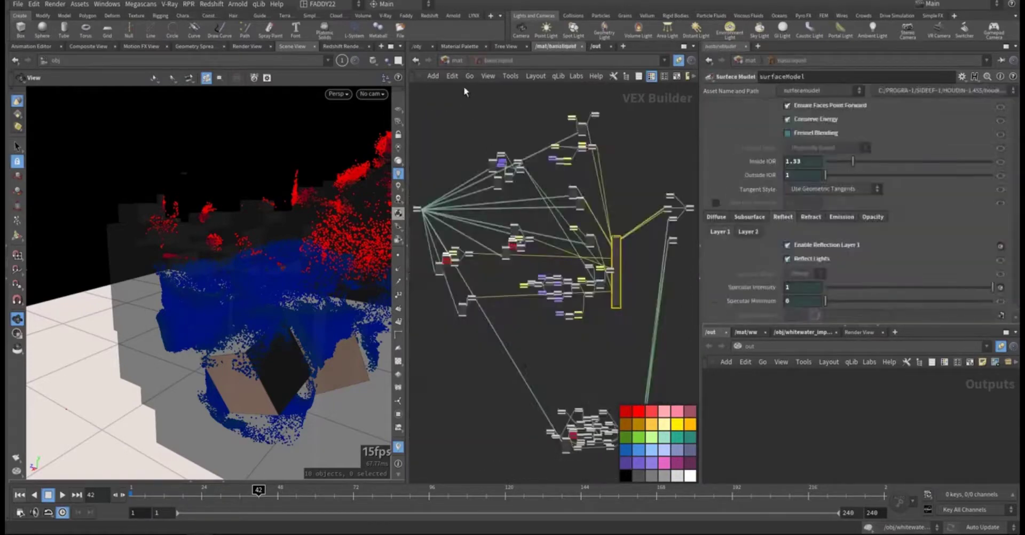
click(458, 60)
- Open the bx Arnold material to show its standard surface shader network
middle_drag(611, 145, 398, 213)
middle_drag(604, 171, 457, 231)
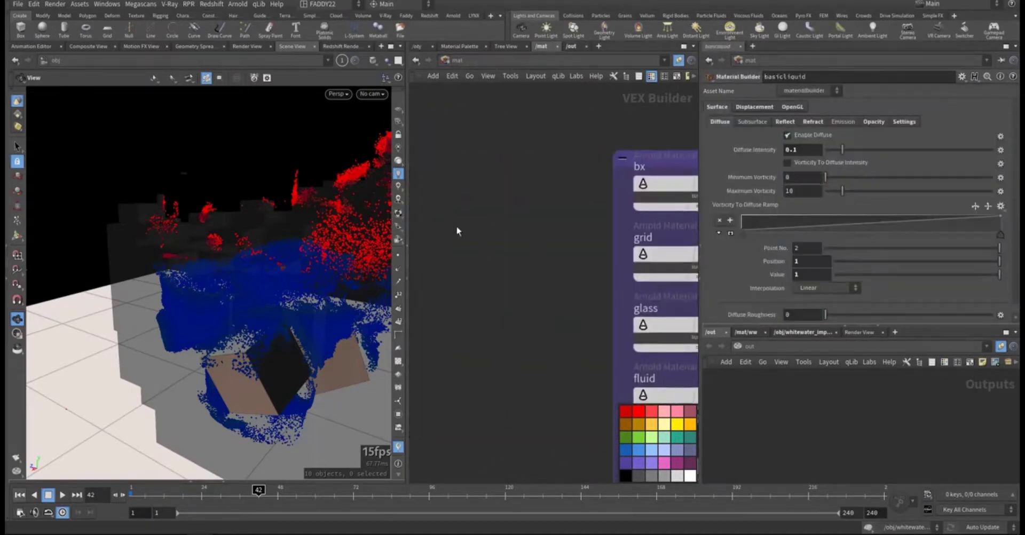
double_click(618, 217)
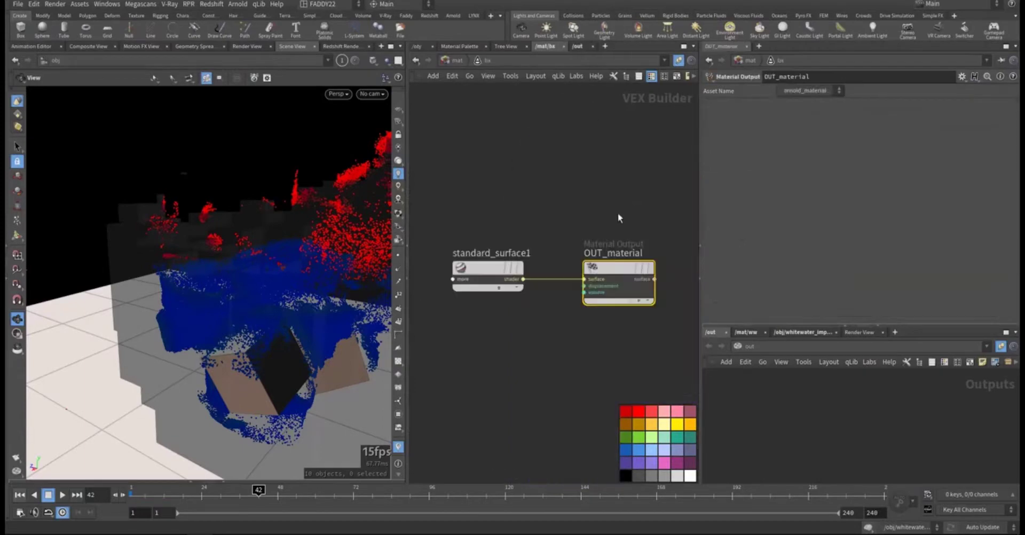
- Select the bx material's standard surface shader and review its base and specular settings
click(526, 247)
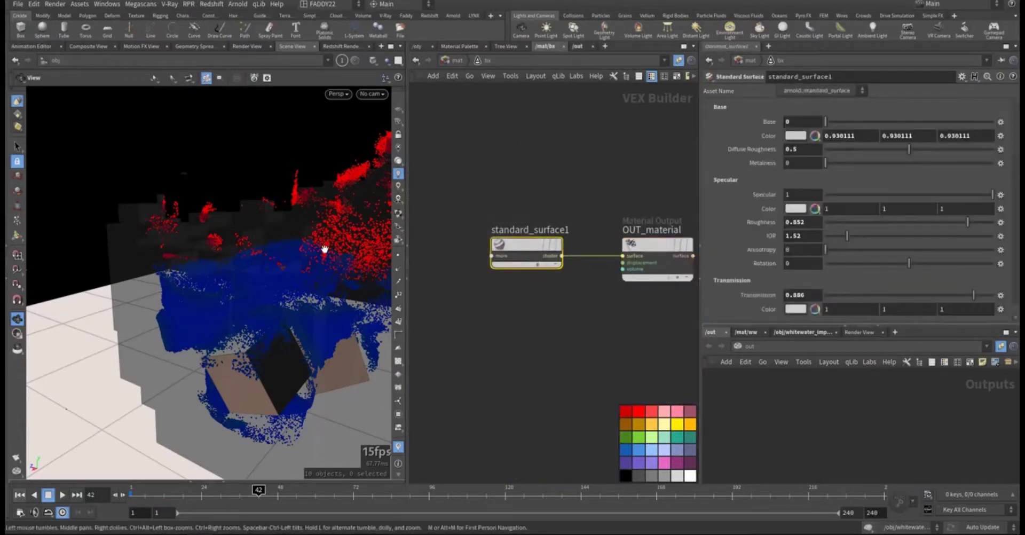
scroll(688, 255, up, 3)
scroll(631, 256, down, 2)
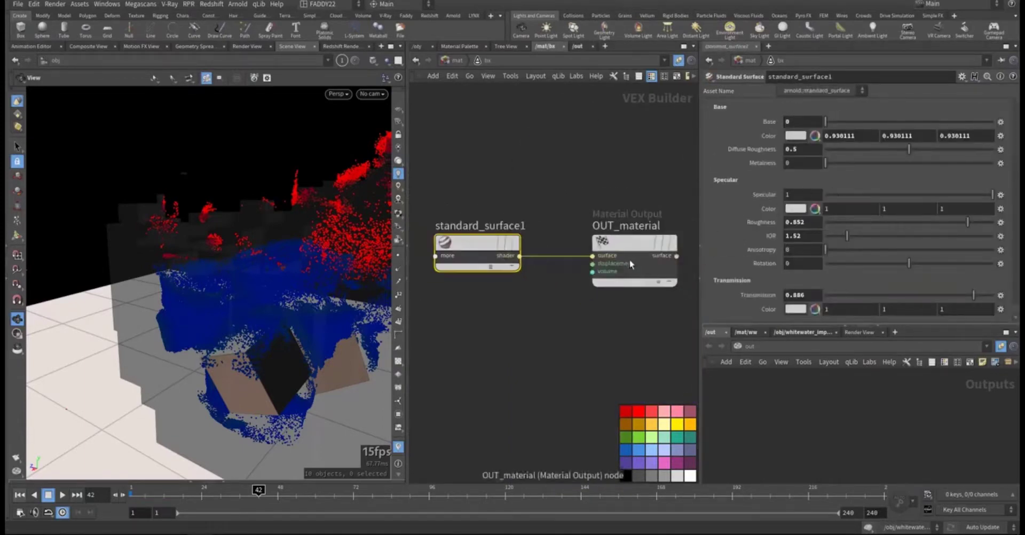
click(799, 122)
scroll(801, 241, down, 1)
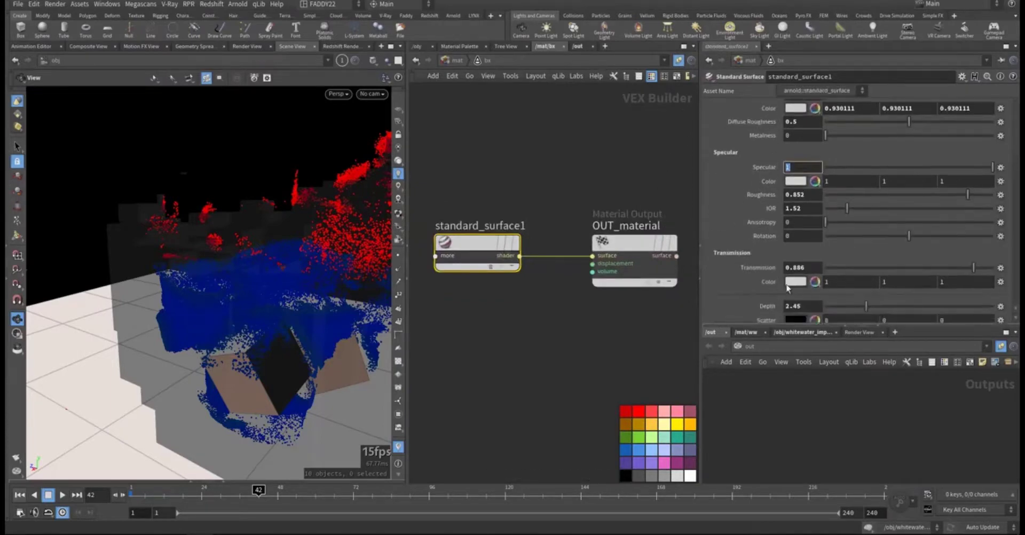
- Review the transmission, depth and scatter settings of the bx standard surface shader
click(801, 267)
scroll(740, 309, down, 1)
scroll(740, 311, down, 1)
click(799, 251)
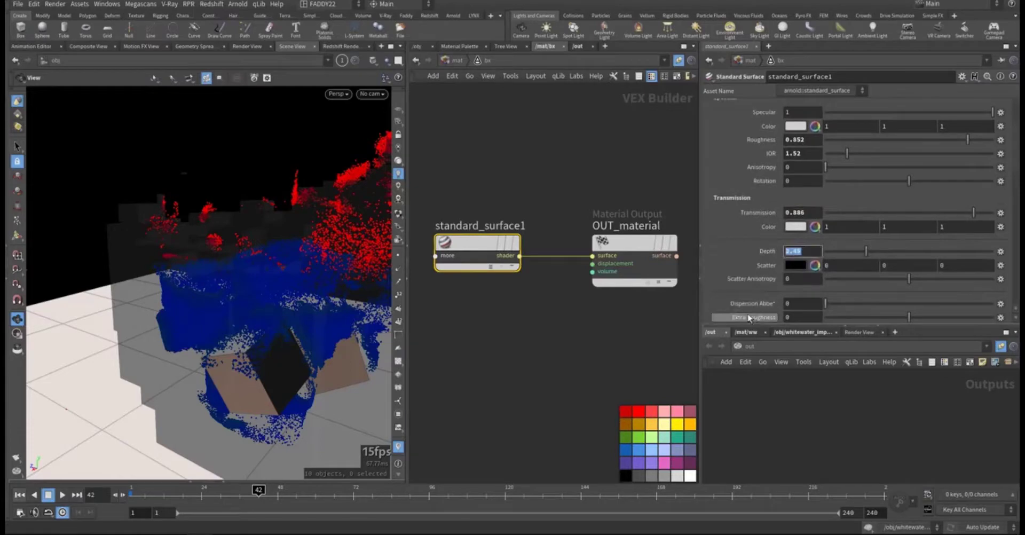
scroll(747, 318, down, 2)
scroll(754, 315, down, 1)
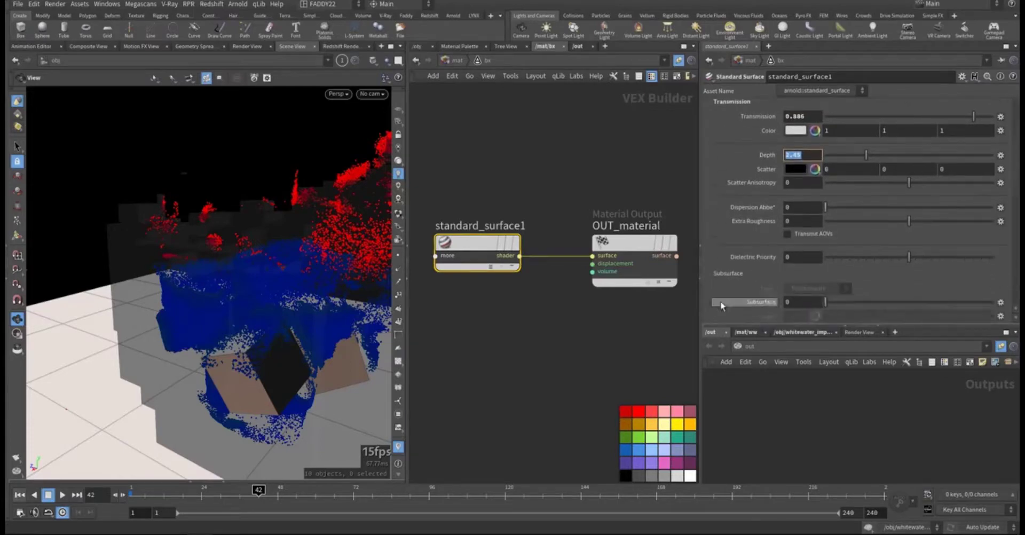
- Leave the bx material and open the grid material to show its standard surface settings
key(u)
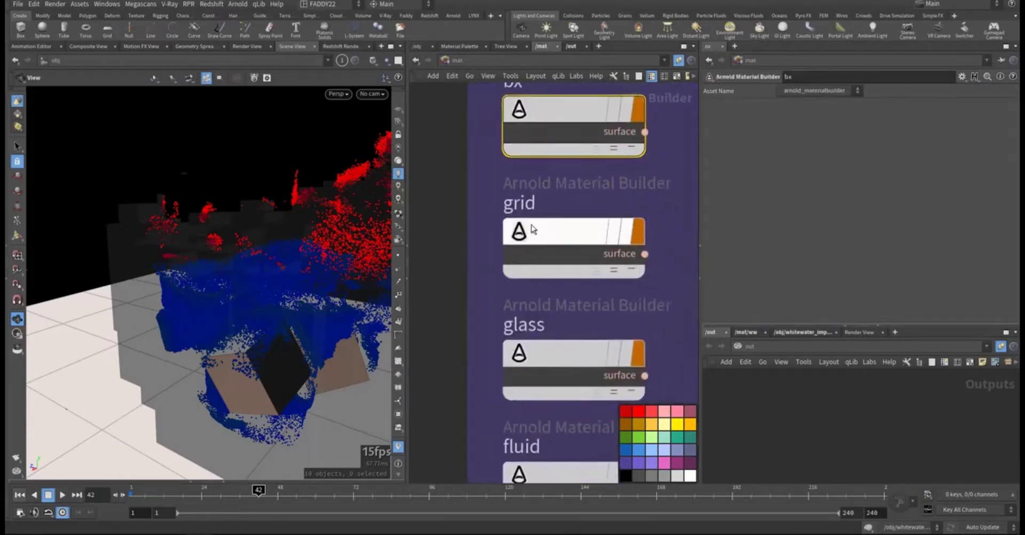
double_click(552, 235)
click(494, 288)
scroll(756, 218, up, 4)
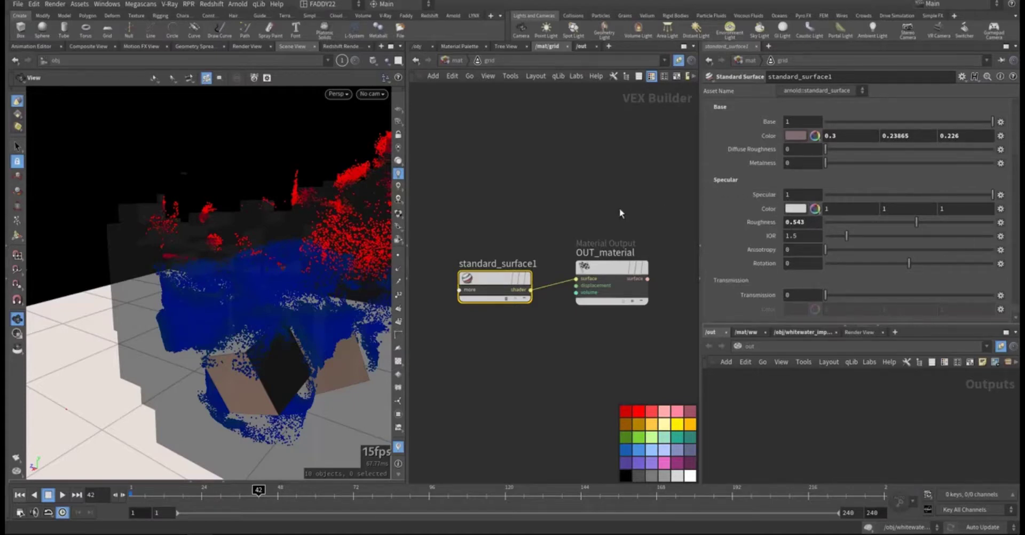
- Open the glass material and show the Glass preset among its standard surface presets without applying it
click(457, 61)
middle_drag(590, 302, 599, 202)
double_click(575, 249)
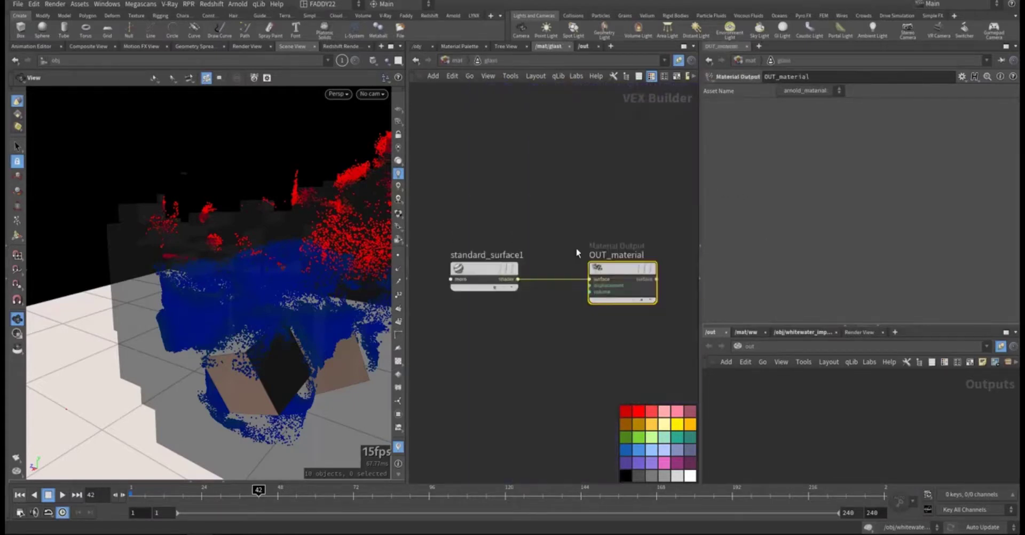
click(962, 77)
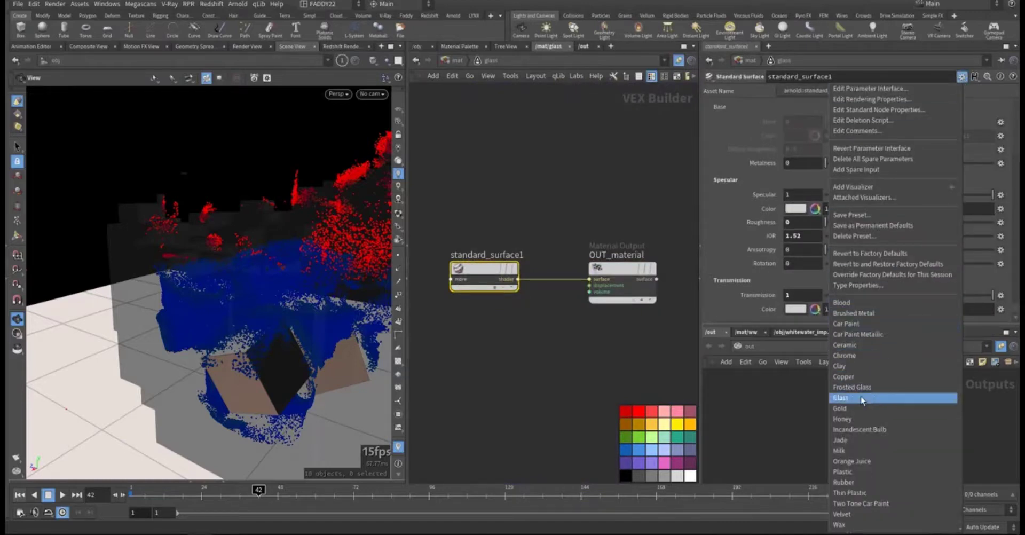
click(584, 376)
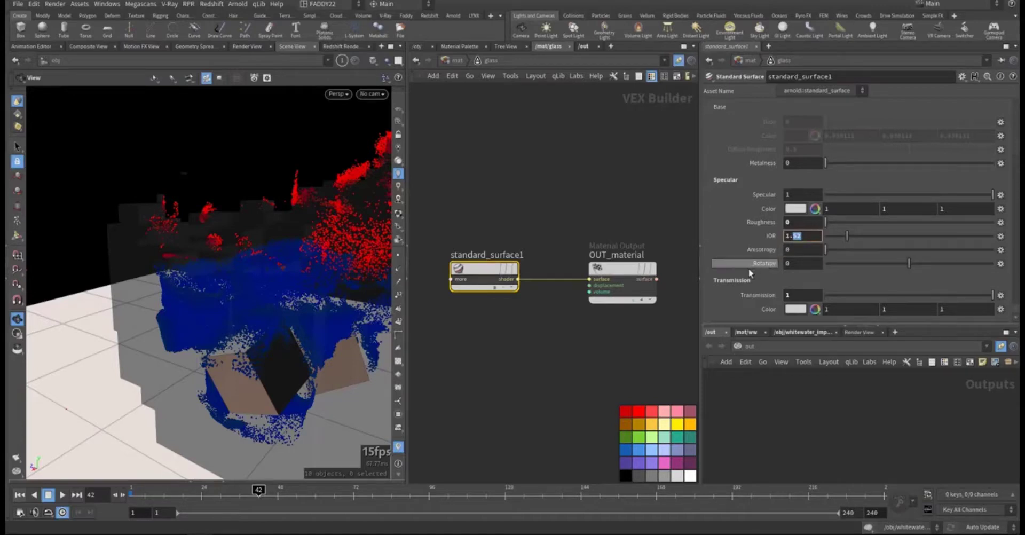
- Review the glass shader's IOR, transmission, coat, sheen and geometry settings
scroll(749, 269, down, 1)
scroll(754, 259, down, 2)
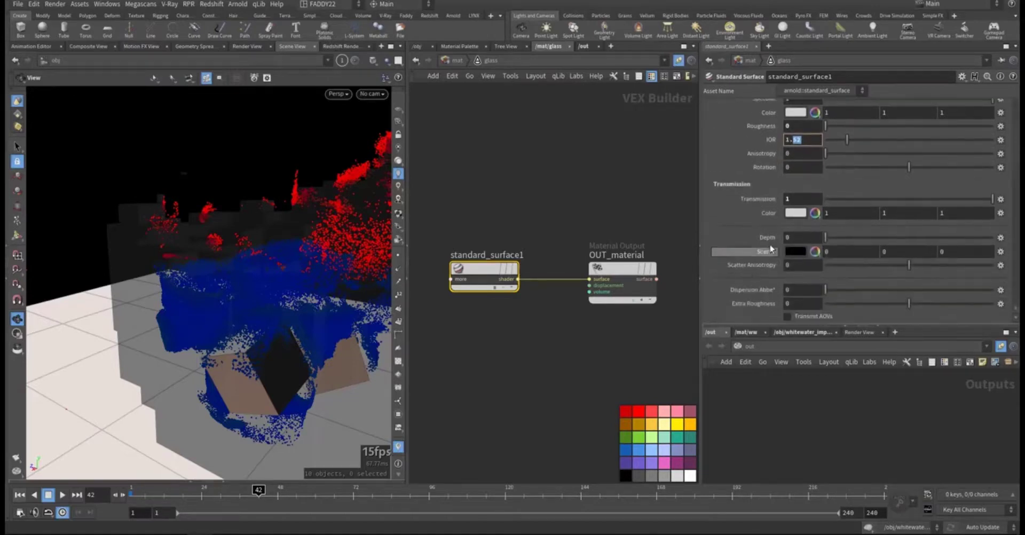
scroll(761, 275, down, 2)
scroll(761, 275, down, 8)
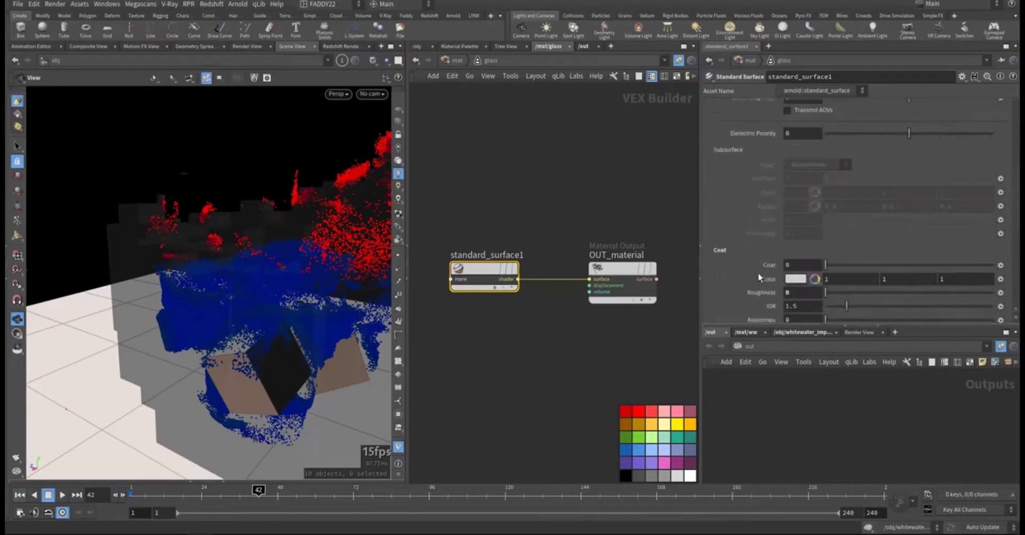
scroll(759, 274, down, 1)
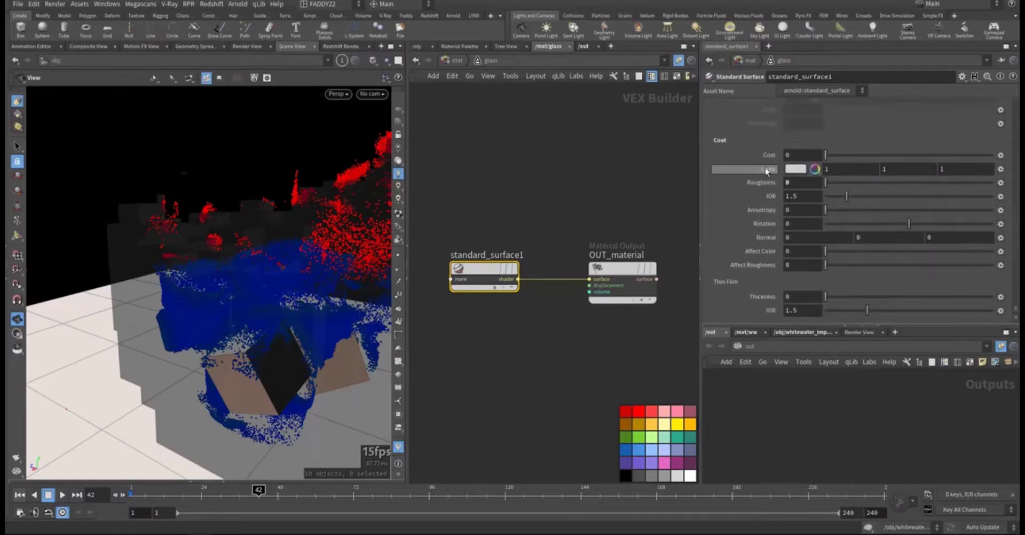
scroll(759, 271, down, 3)
middle_drag(524, 177, 556, 190)
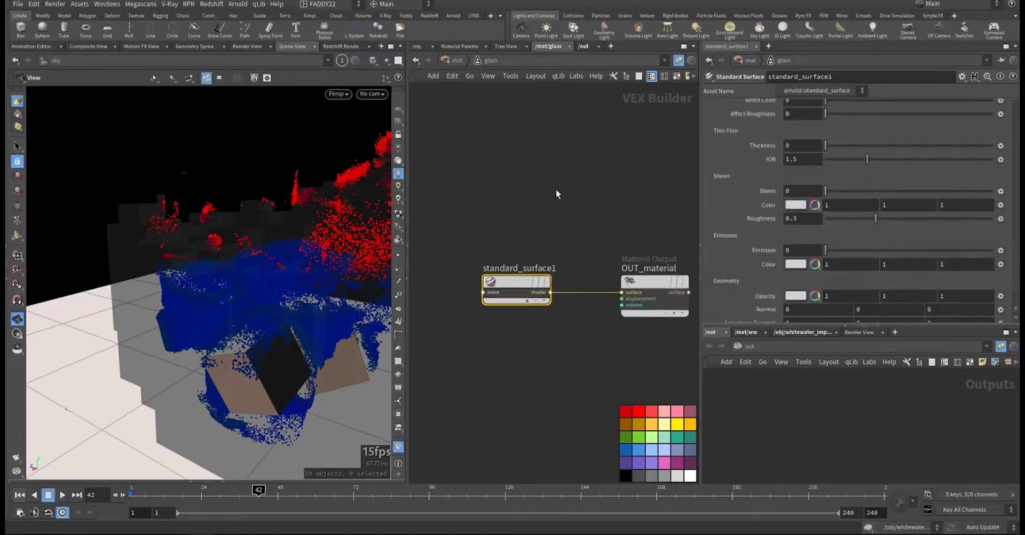
- Return to the mat context and open the fluid material to show its standard surface settings
click(454, 61)
middle_drag(438, 350, 451, 267)
double_click(580, 287)
drag(521, 212, 451, 362)
scroll(759, 213, down, 10)
scroll(754, 227, up, 6)
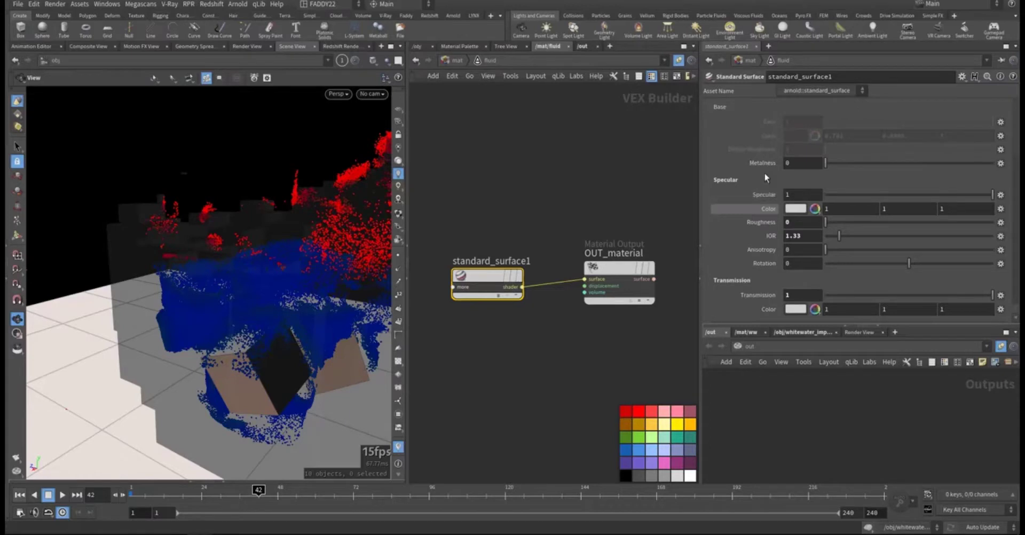
- Review the fluid shader's specular IOR, transmission and transmission depth settings
mouse_move(745, 195)
click(807, 237)
scroll(795, 253, down, 3)
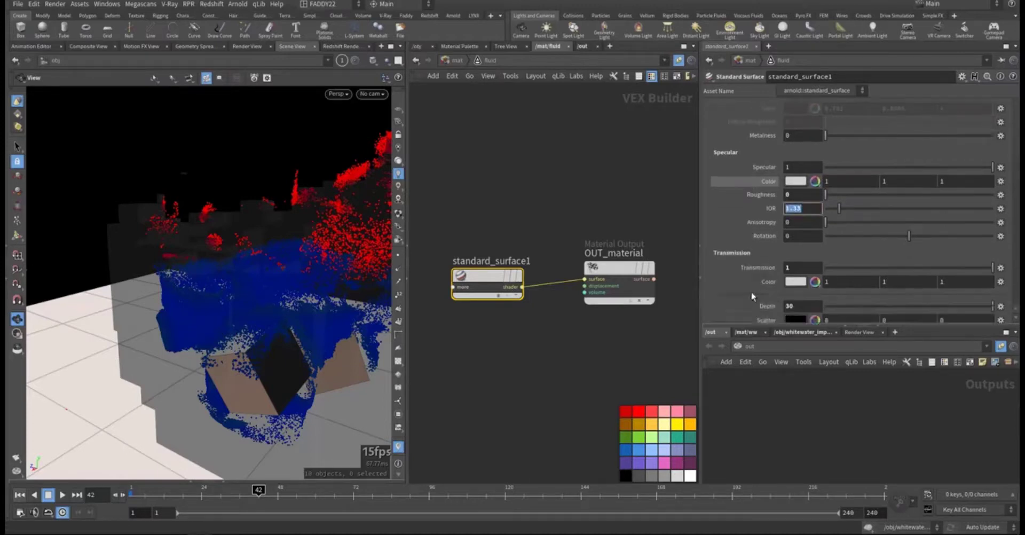
click(795, 253)
scroll(773, 291, down, 2)
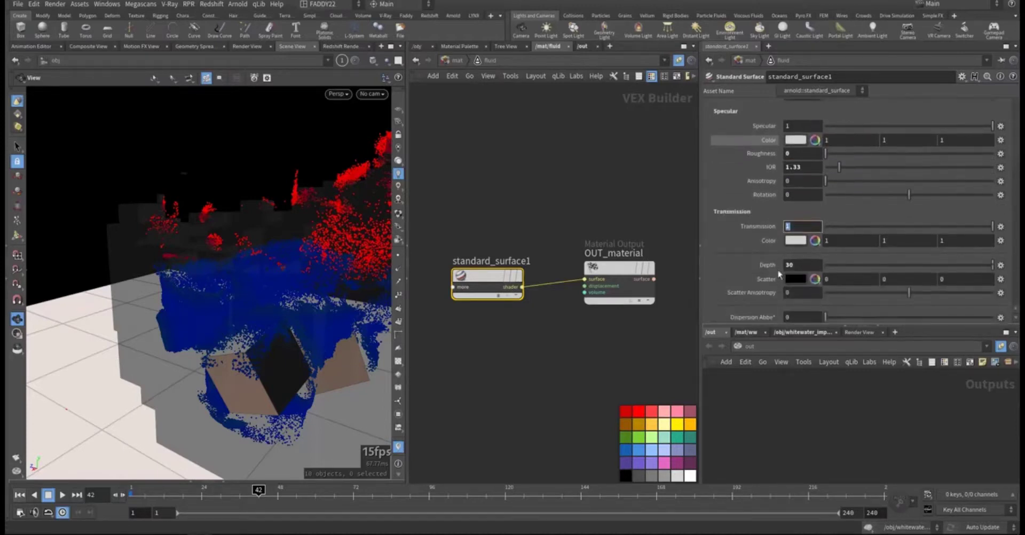
click(795, 264)
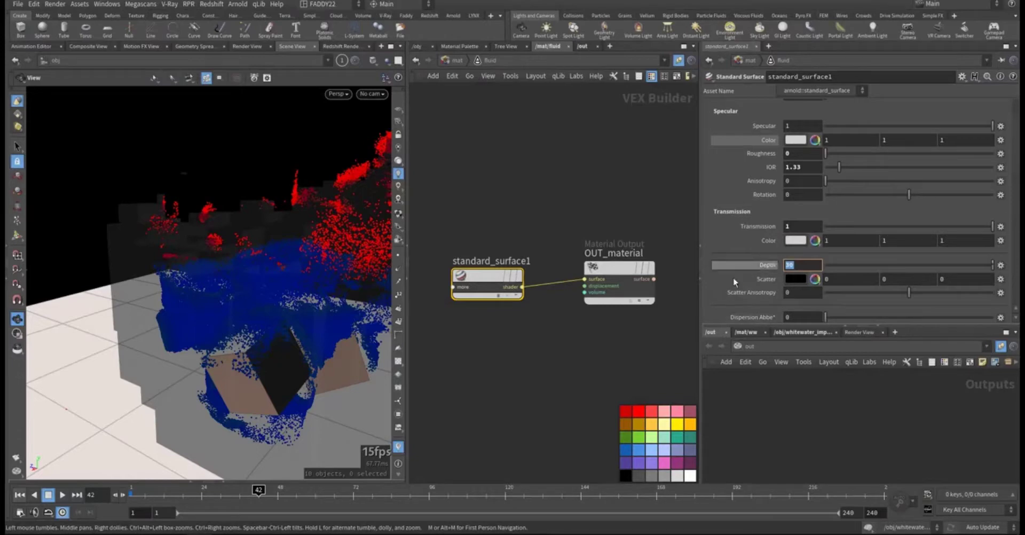
scroll(762, 293, down, 3)
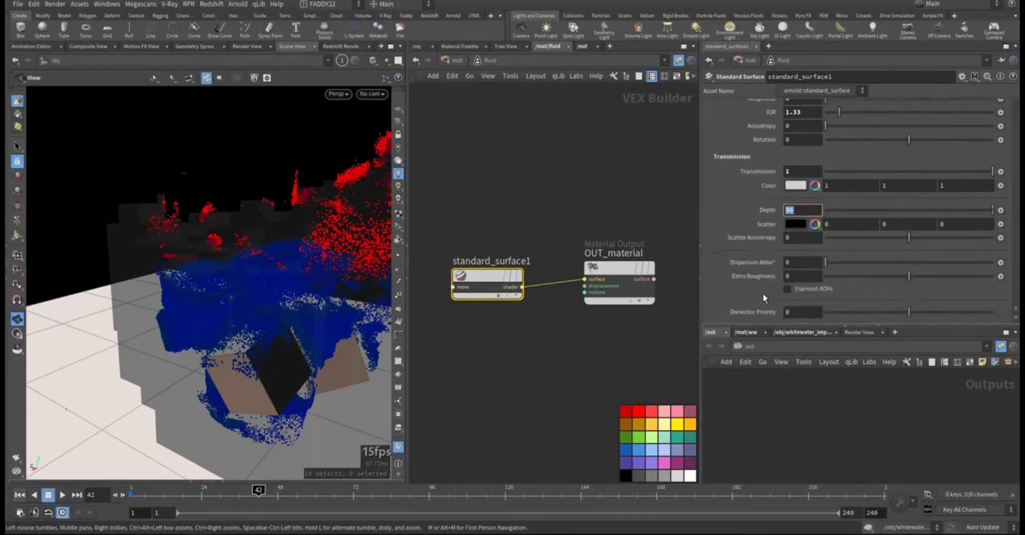
scroll(764, 294, down, 10)
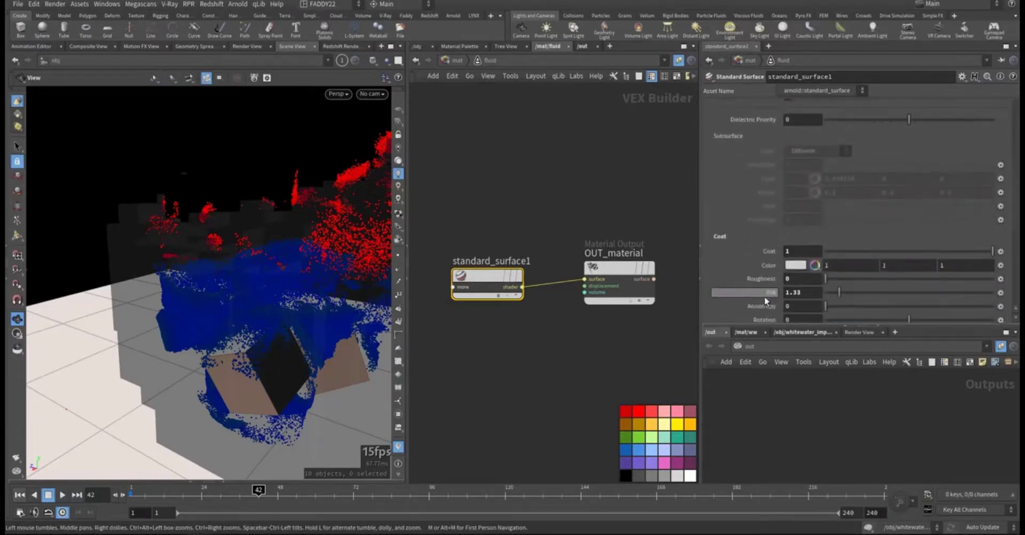
- Review the coat weight, roughness and IOR settings of the fluid shader
click(801, 251)
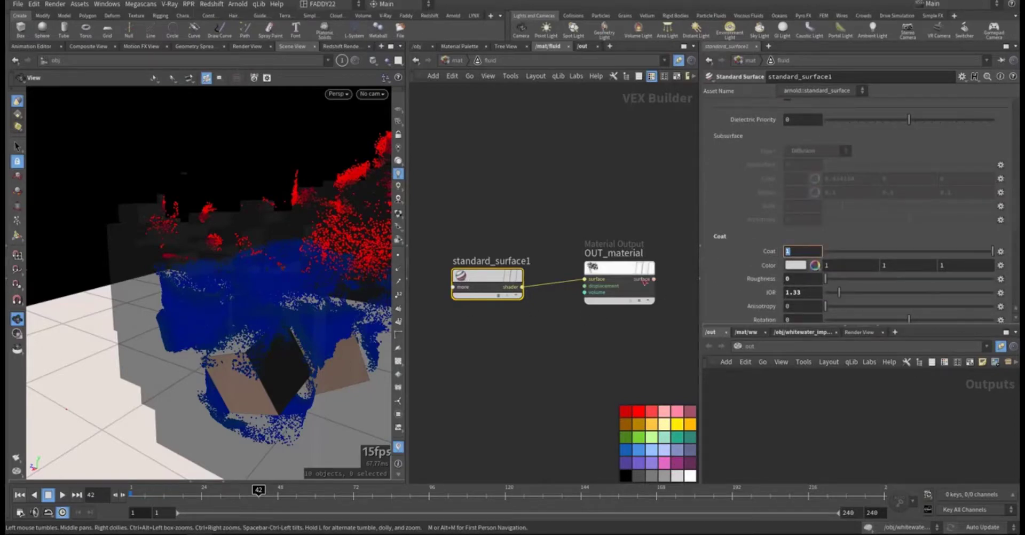
scroll(757, 301, down, 3)
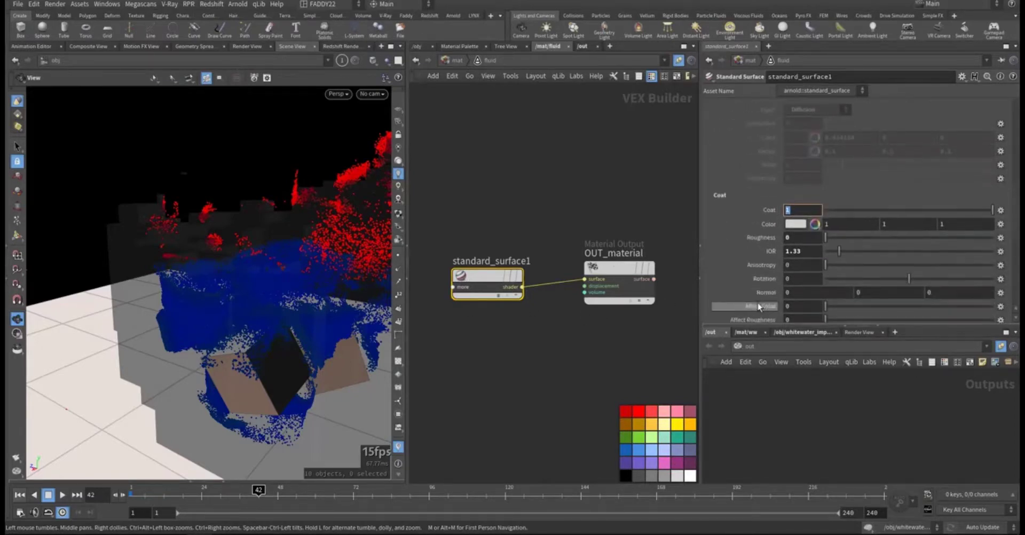
key(Tab)
scroll(728, 298, down, 3)
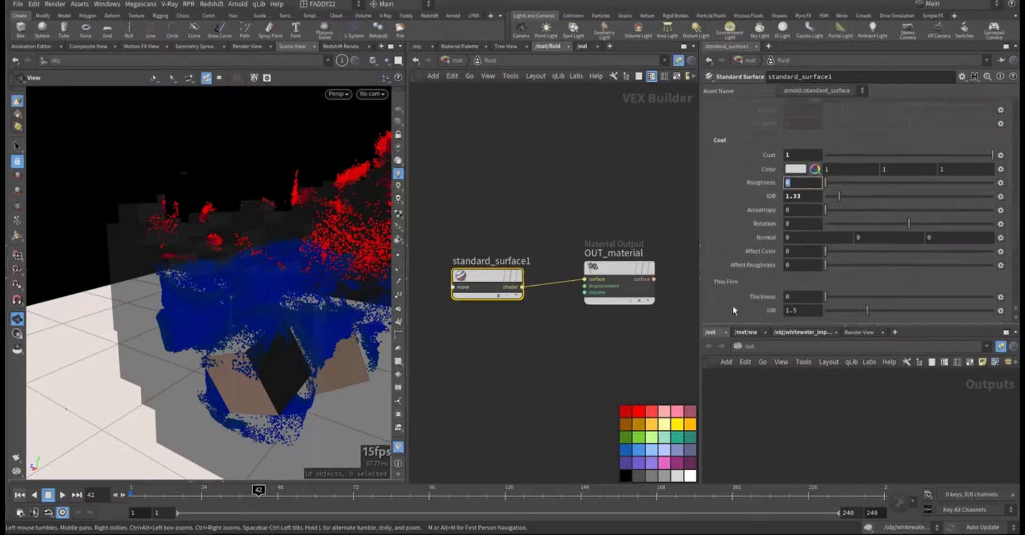
scroll(767, 286, up, 1)
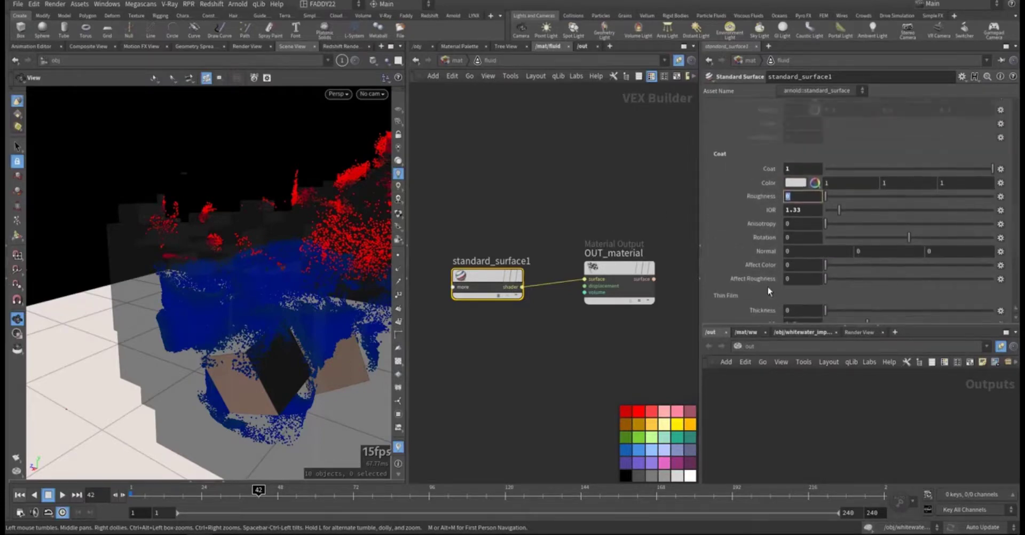
scroll(764, 290, down, 5)
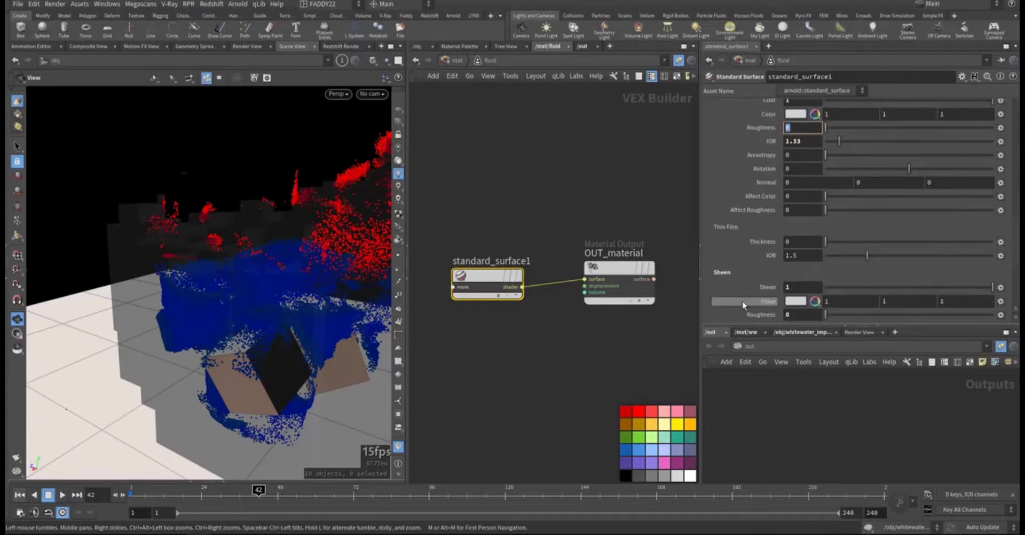
- Review the fluid shader's sheen, emission and geometry settings
scroll(744, 305, down, 3)
click(749, 248)
scroll(731, 322, down, 5)
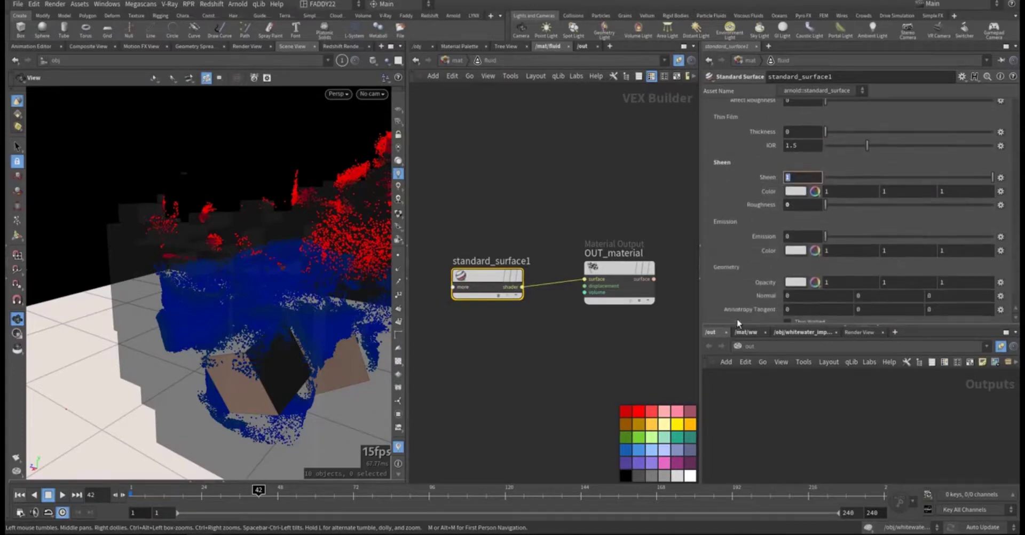
scroll(742, 314, down, 3)
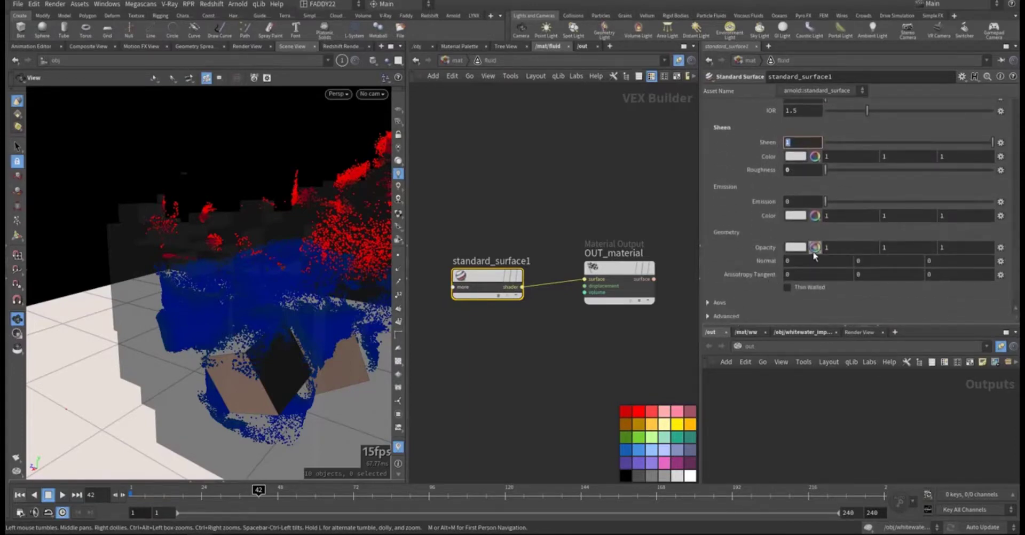
middle_drag(534, 240, 571, 238)
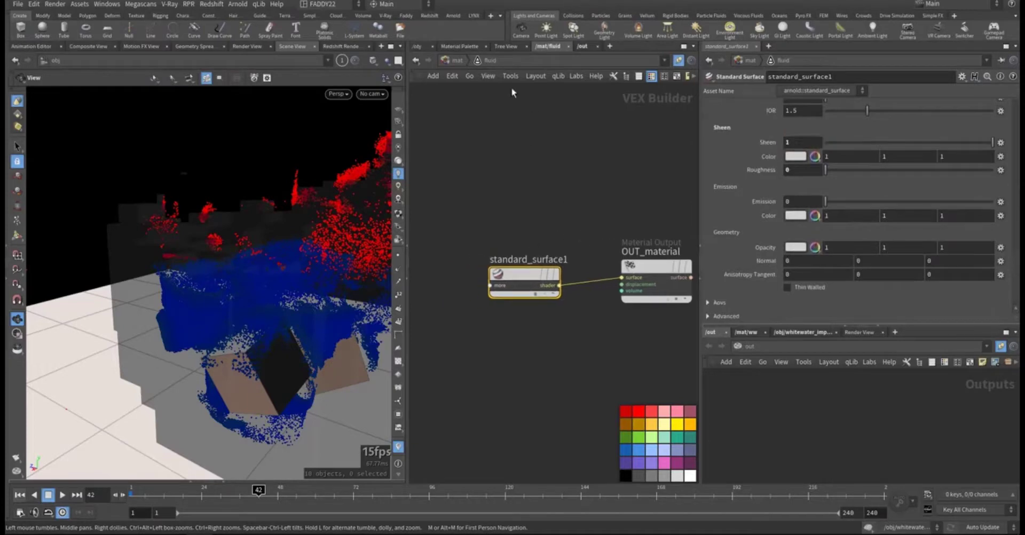
- Open the ww material and review its standard volume shader's density, density channel and transparent channel settings
click(457, 60)
scroll(494, 214, down, 2)
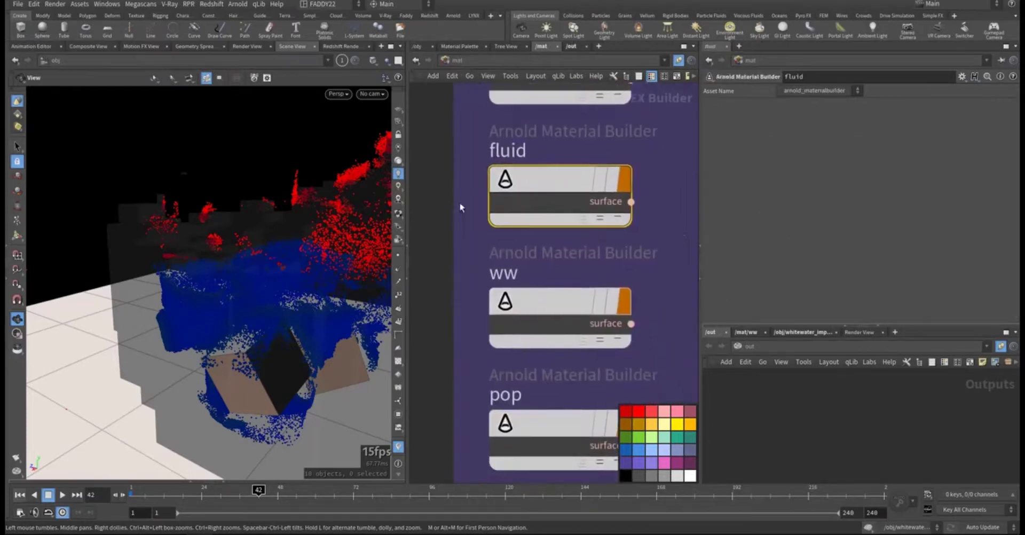
click(538, 299)
click(470, 291)
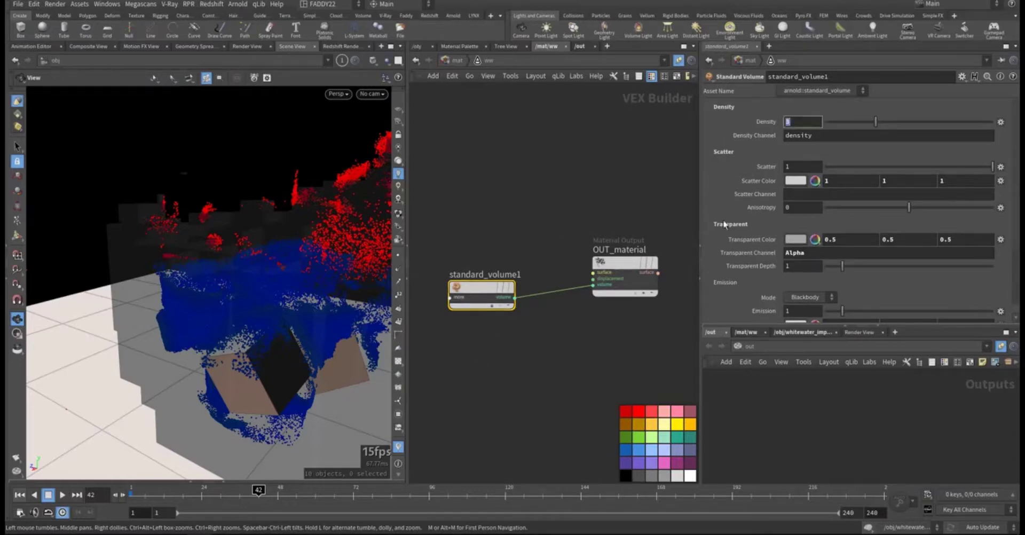
key(Tab)
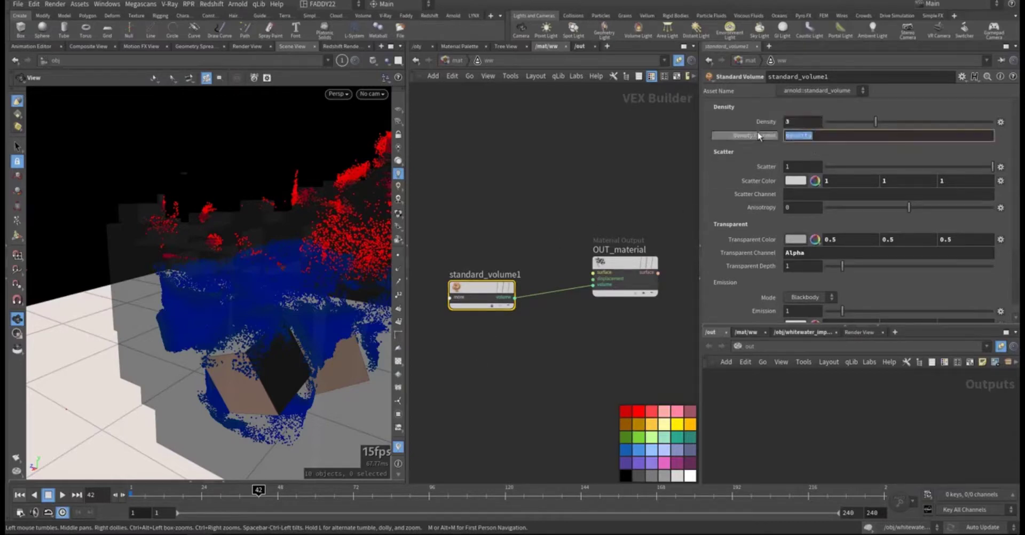
click(815, 253)
click(820, 256)
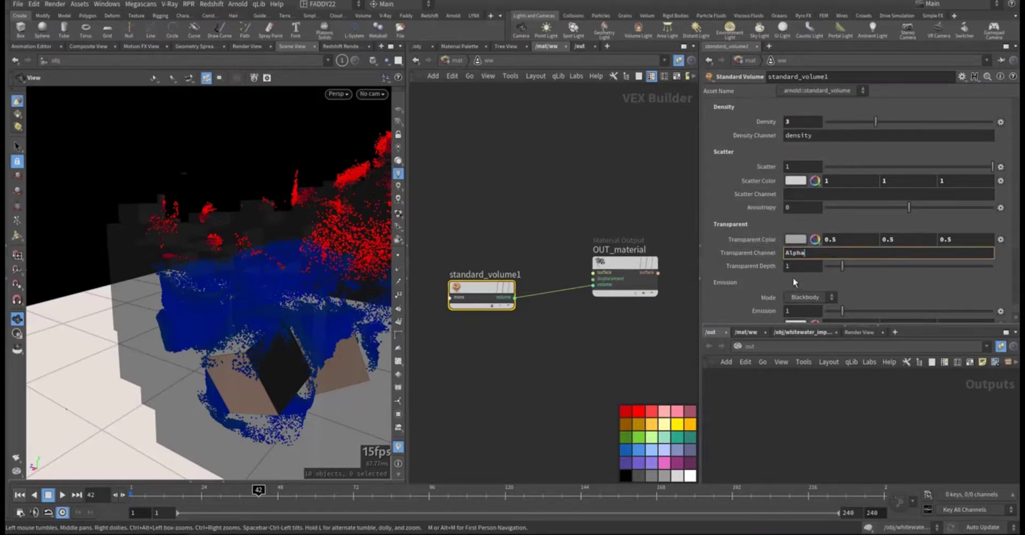
- Set the ww volume shader's emission mode to None and return to the mat context
scroll(724, 244, down, 3)
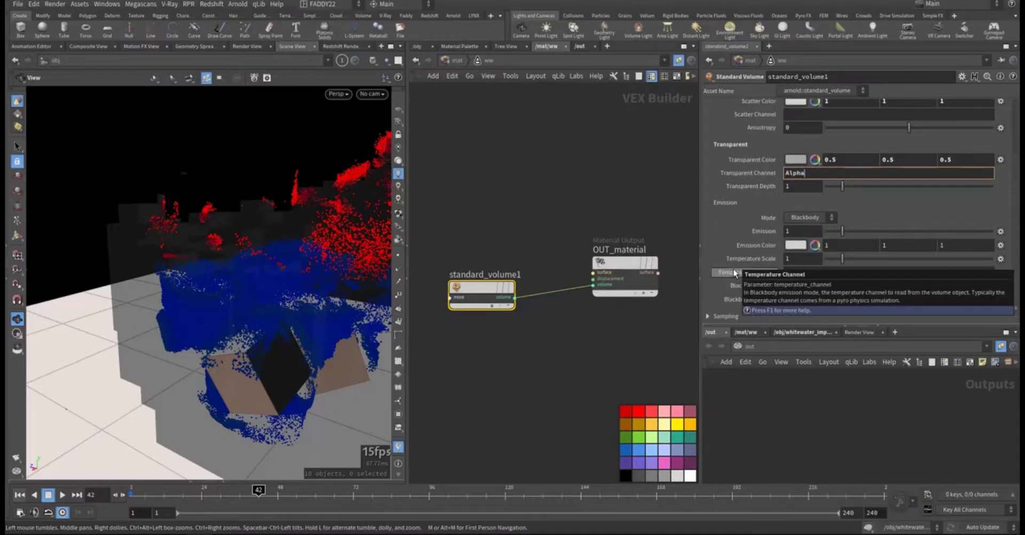
click(795, 218)
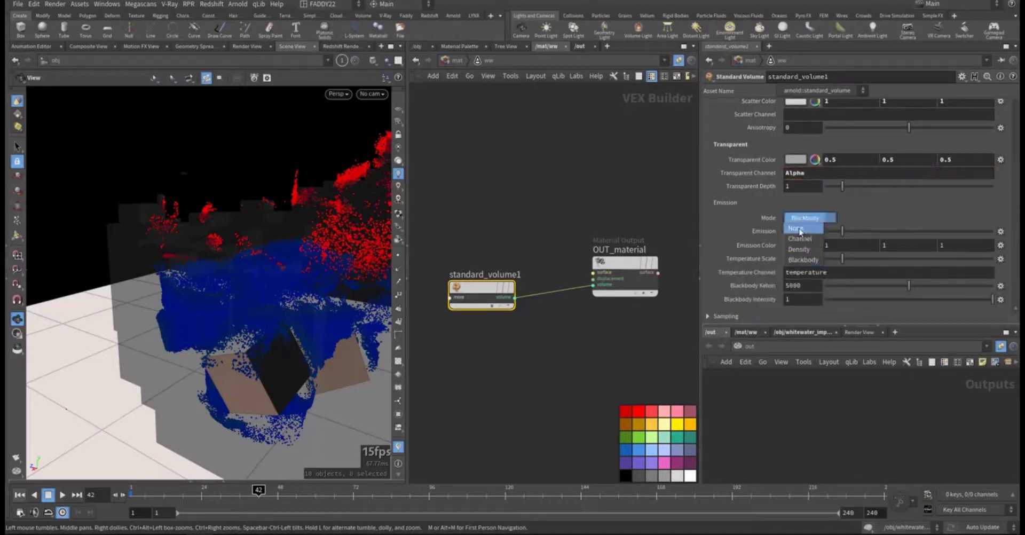
click(798, 229)
click(453, 62)
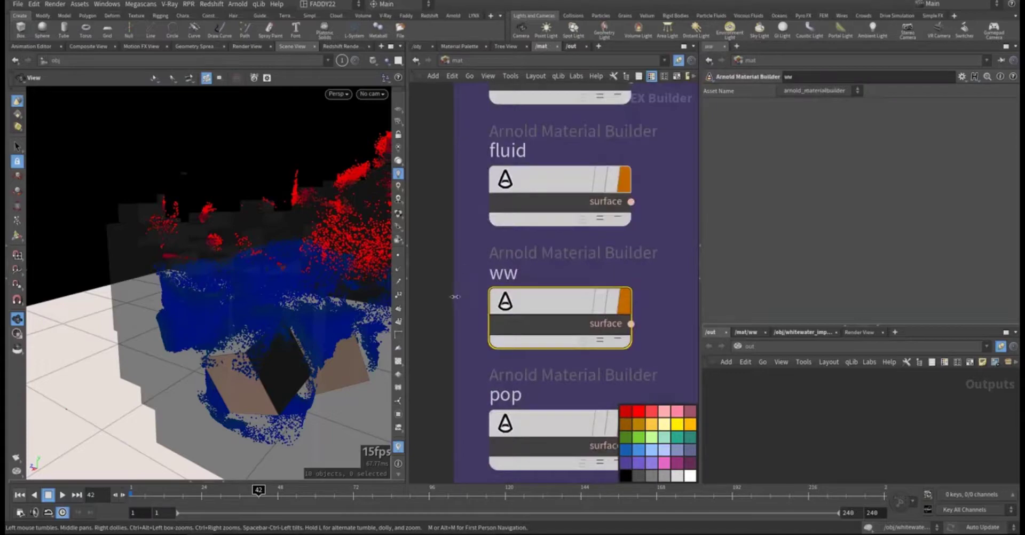
- Open the pop material and display the parameters of its standard surface shader
scroll(477, 244, down, 1)
click(477, 244)
middle_drag(476, 240, 604, 212)
scroll(555, 221, up, 4)
drag(598, 219, 552, 334)
click(575, 276)
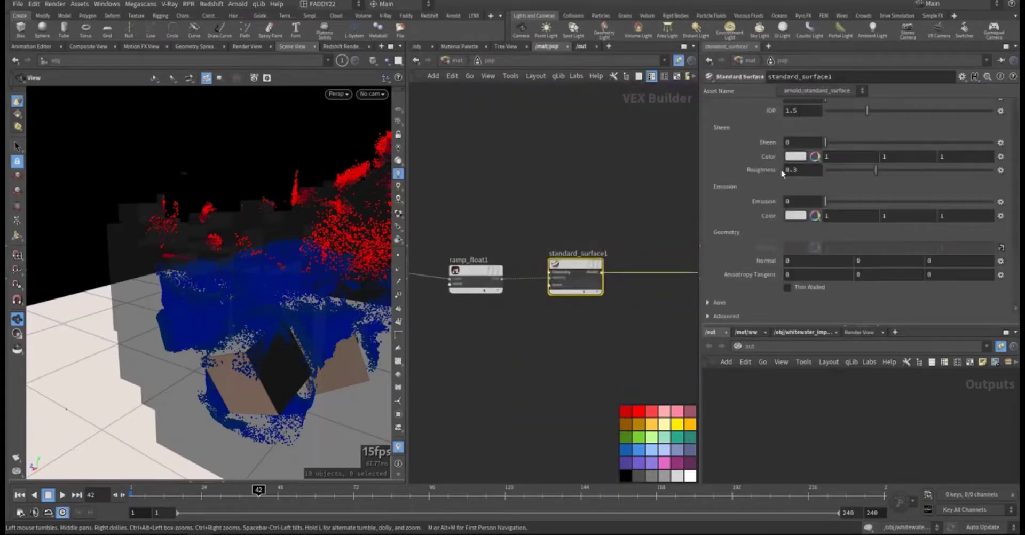
scroll(761, 201, down, 10)
scroll(760, 201, up, 10)
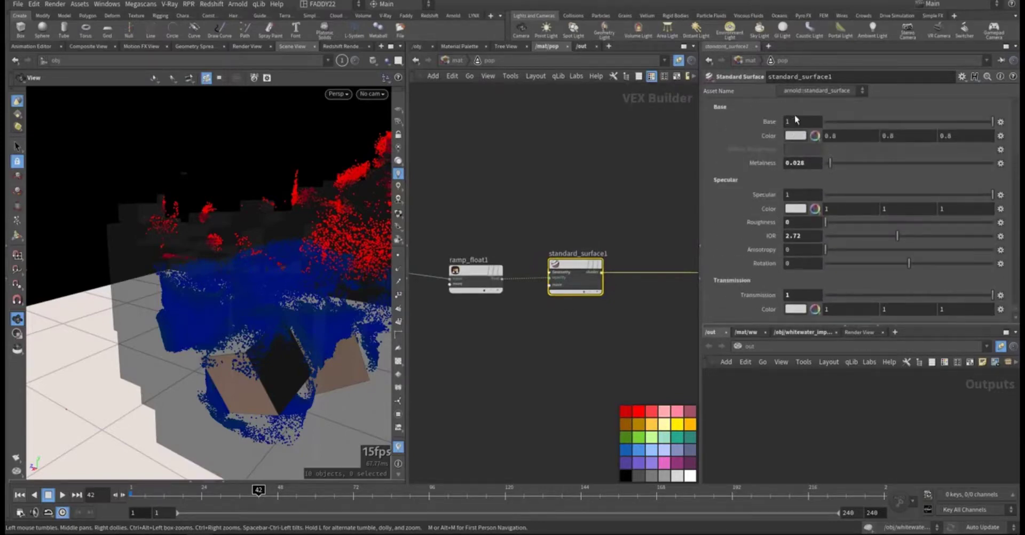
- Review the base, metalness, specular roughness and IOR settings of the pop shader
click(792, 121)
click(801, 165)
key(Tab)
key(Tab)
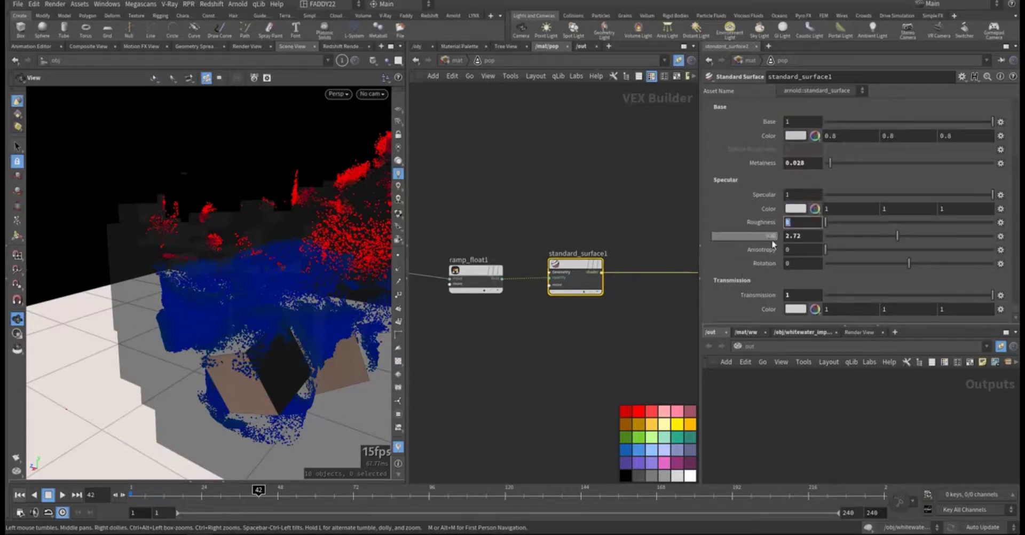
key(Tab)
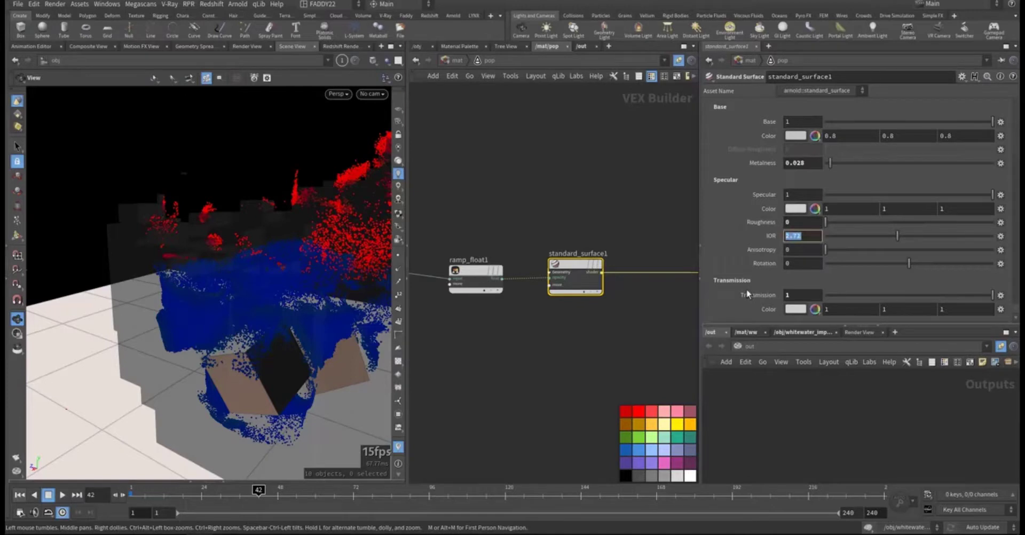
- Review the pop shader's transmission, depth, coat, thin film, sheen and emission settings
scroll(747, 293, down, 3)
click(759, 255)
scroll(727, 295, down, 3)
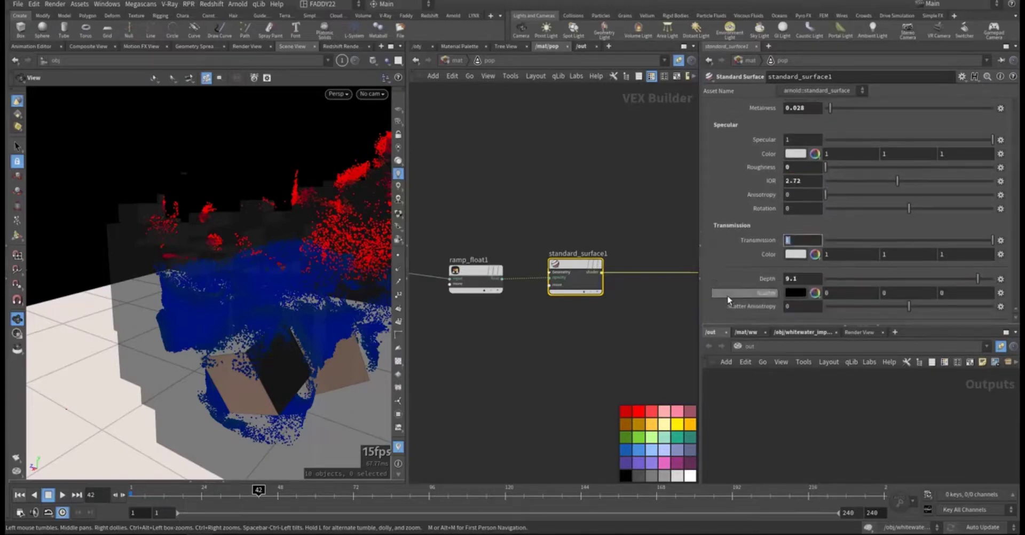
key(Tab)
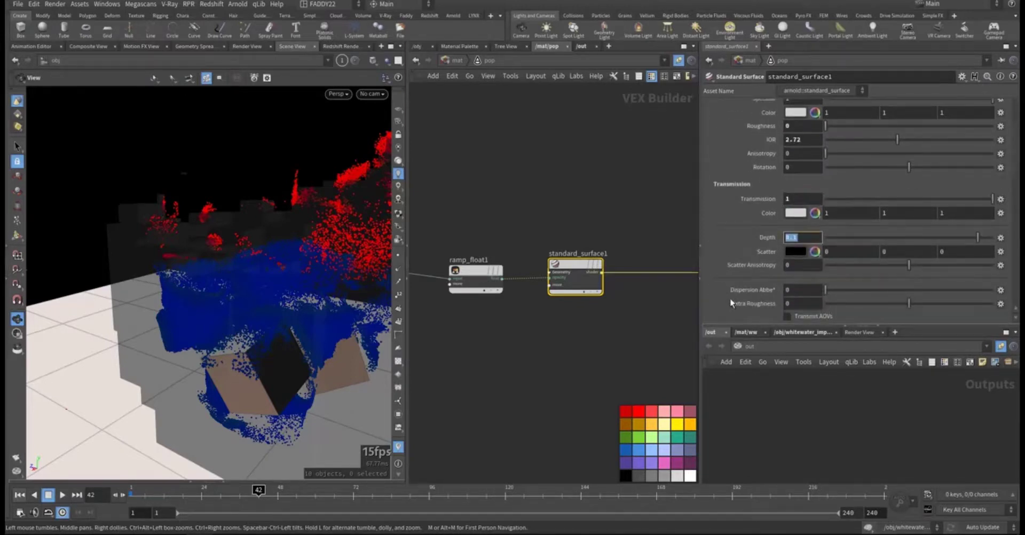
scroll(730, 302, down, 10)
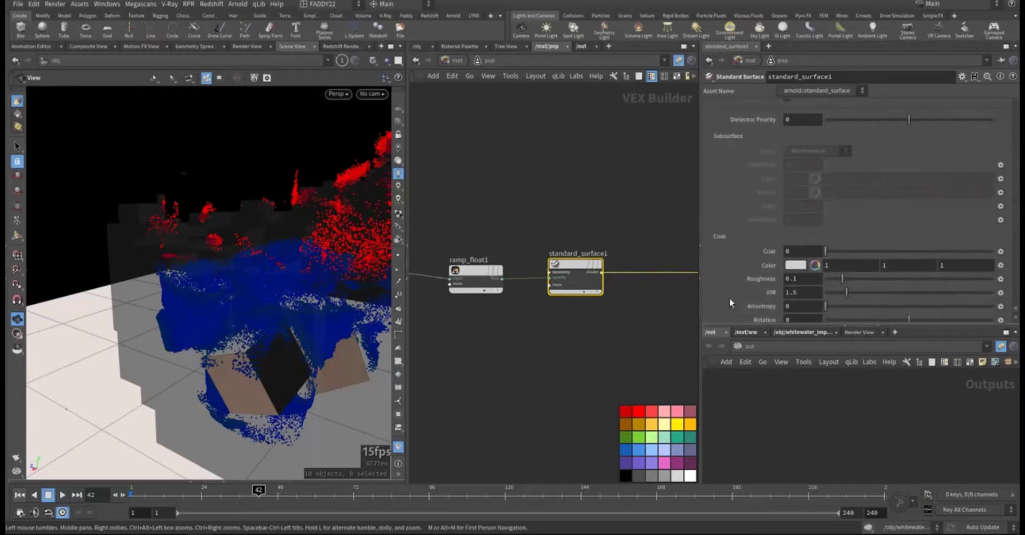
scroll(729, 297, down, 2)
scroll(731, 299, down, 5)
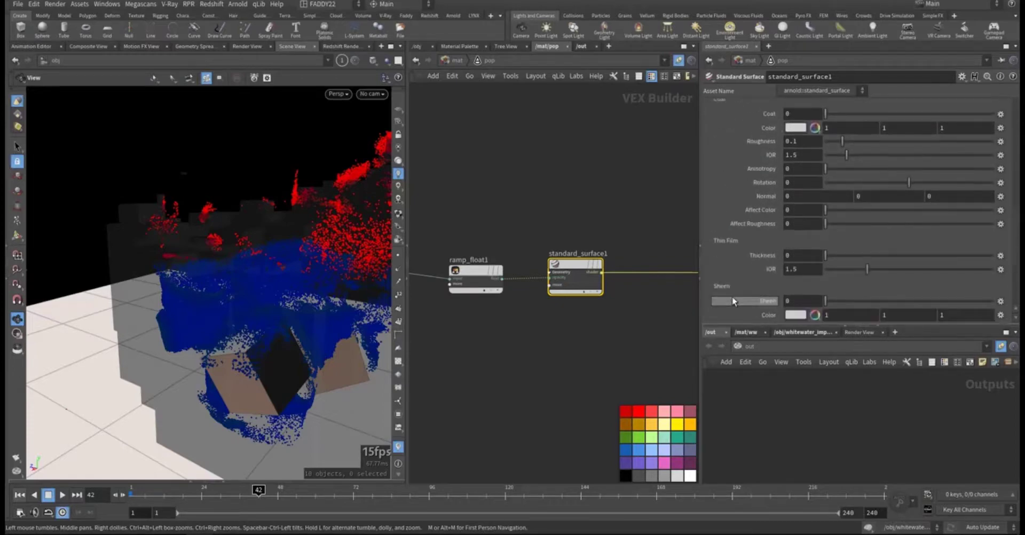
scroll(733, 301, down, 4)
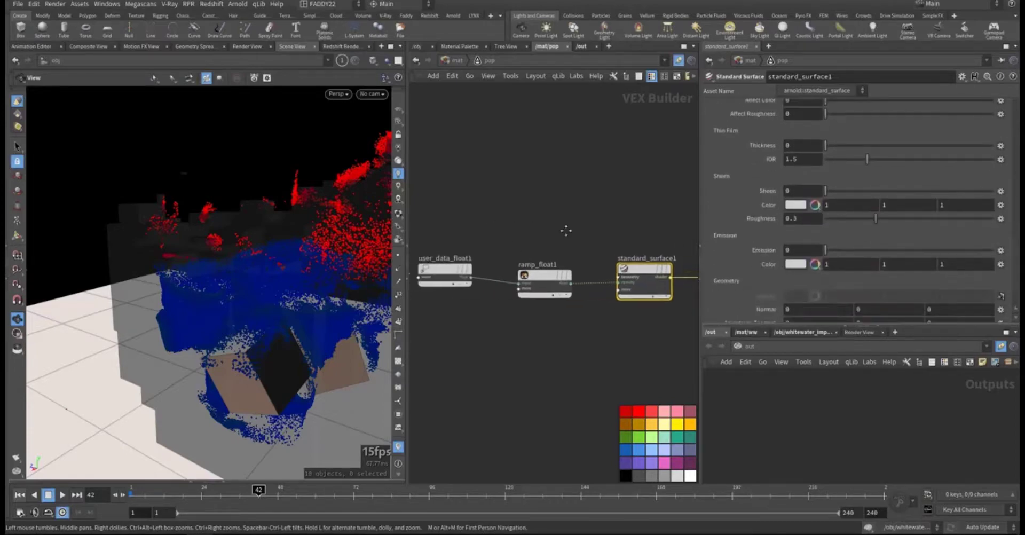
- Examine the attribute of the user_data_float1 node and the ramp of the ramp_float1 node
click(483, 271)
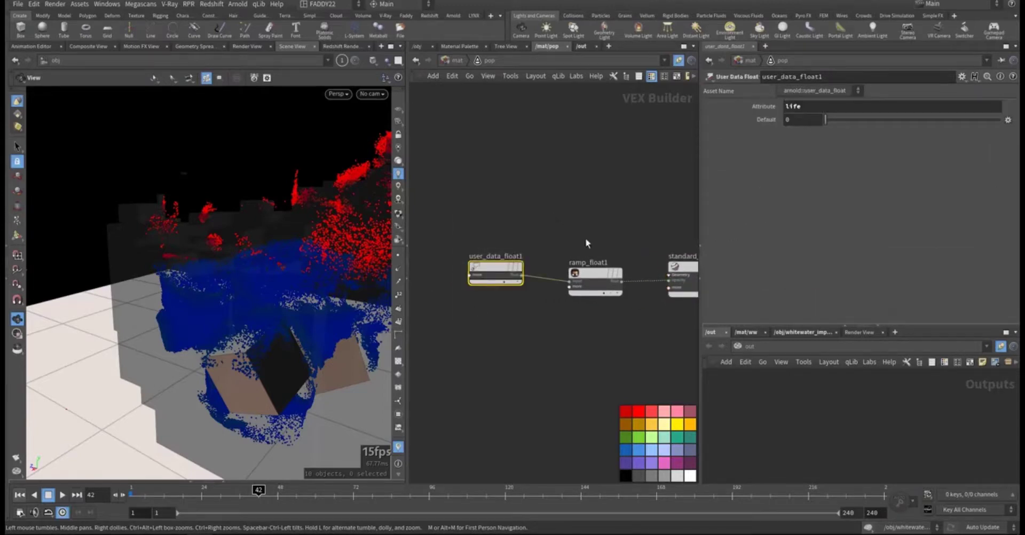
drag(811, 106, 766, 112)
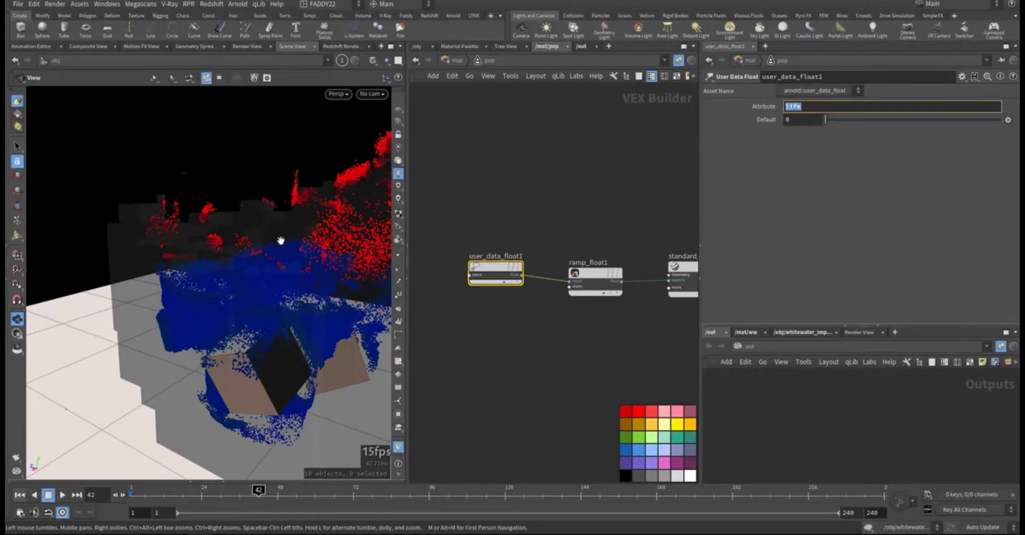
click(443, 370)
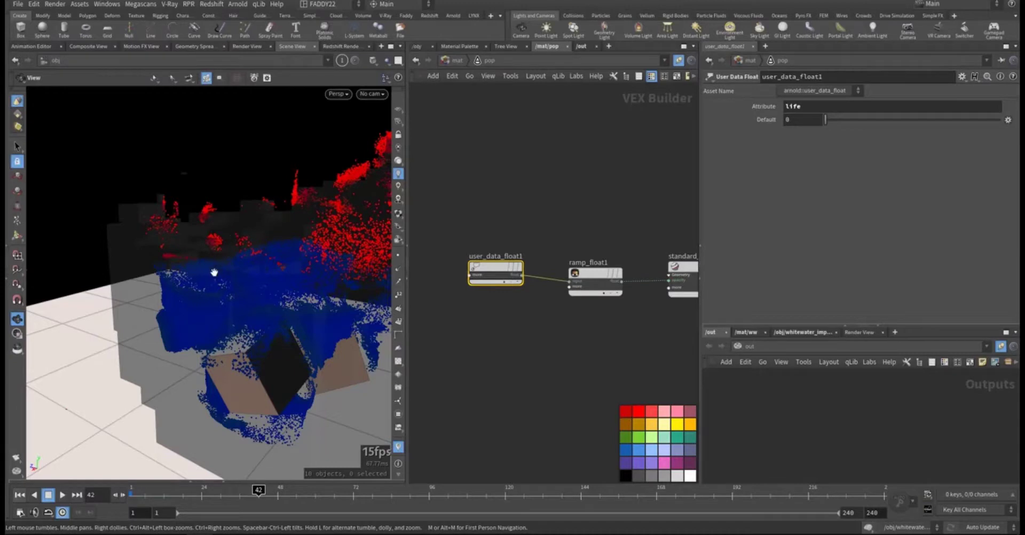
drag(575, 210, 615, 323)
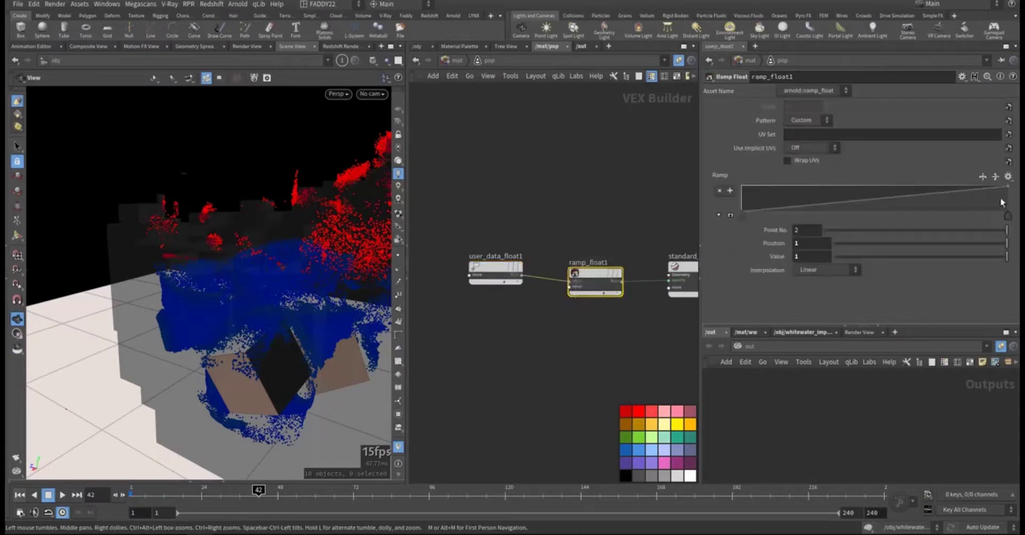
- Check the opacity input of the pop material's standard surface and return to the mat context
middle_drag(598, 222, 444, 209)
drag(494, 213, 572, 315)
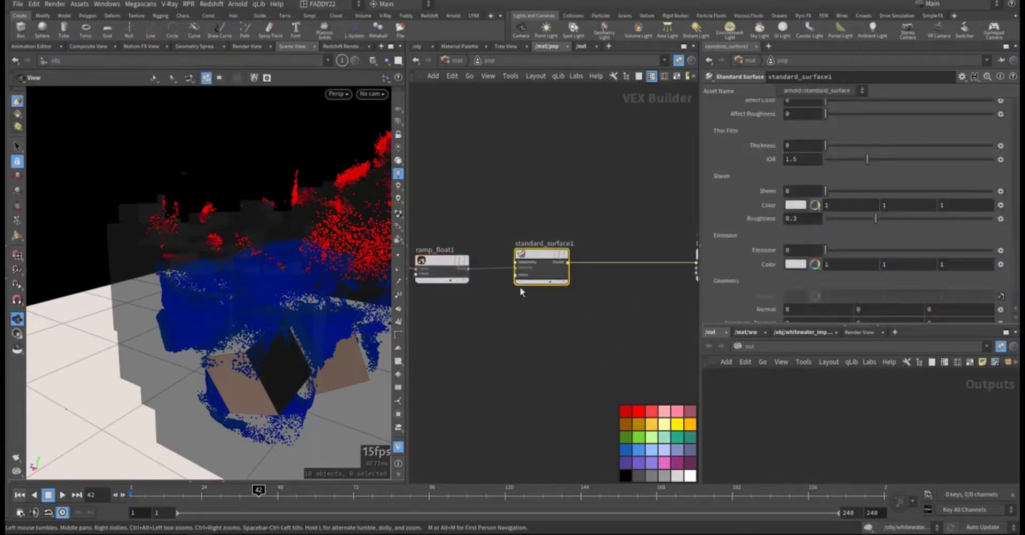
scroll(518, 275, up, 5)
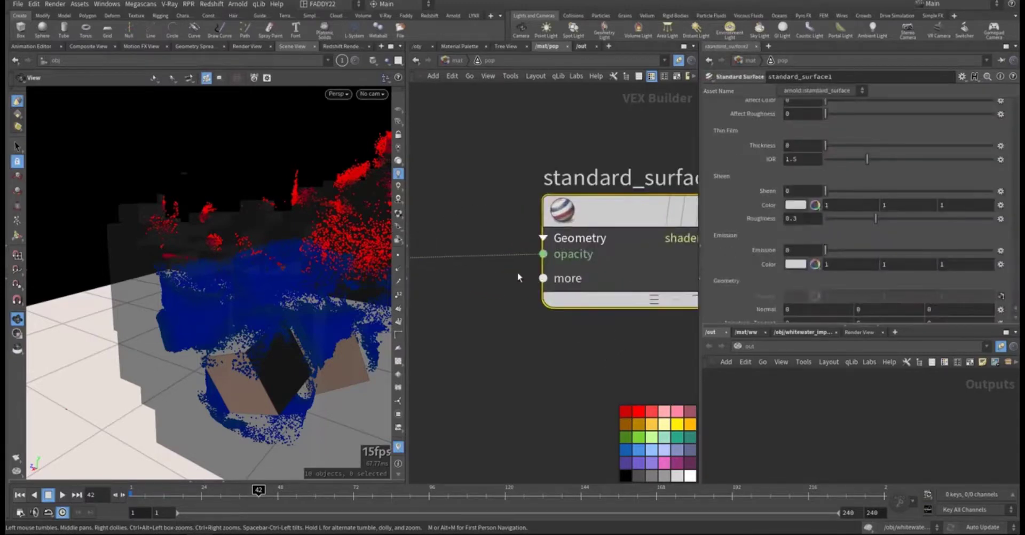
click(457, 62)
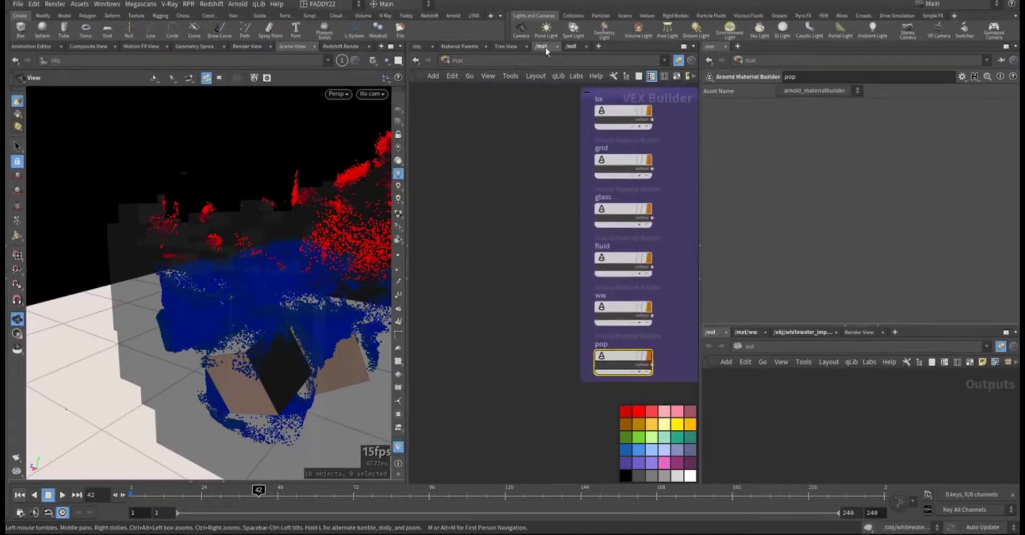
- Open the out context and select both the arnold1 and arnold2 render nodes
click(571, 46)
click(587, 255)
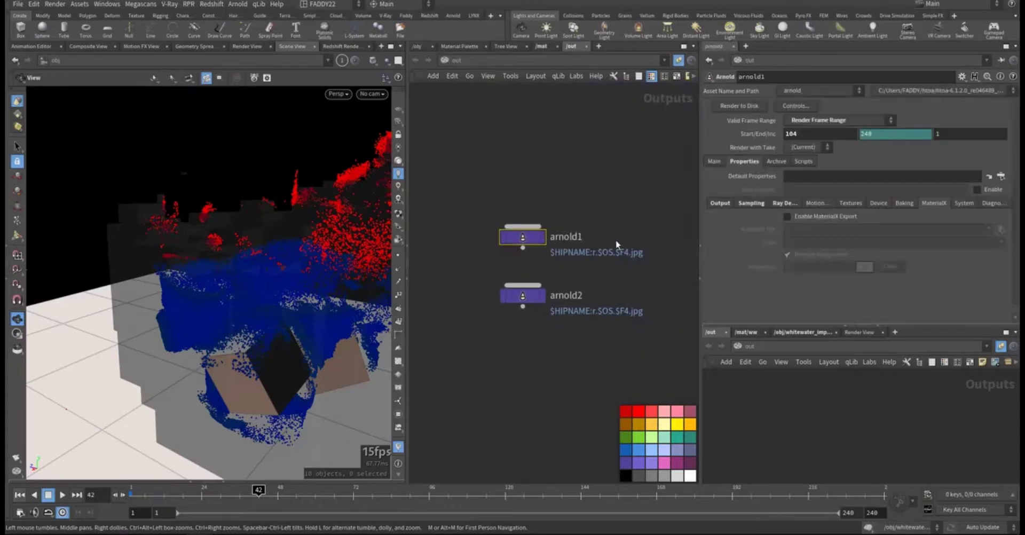
shift+click(523, 295)
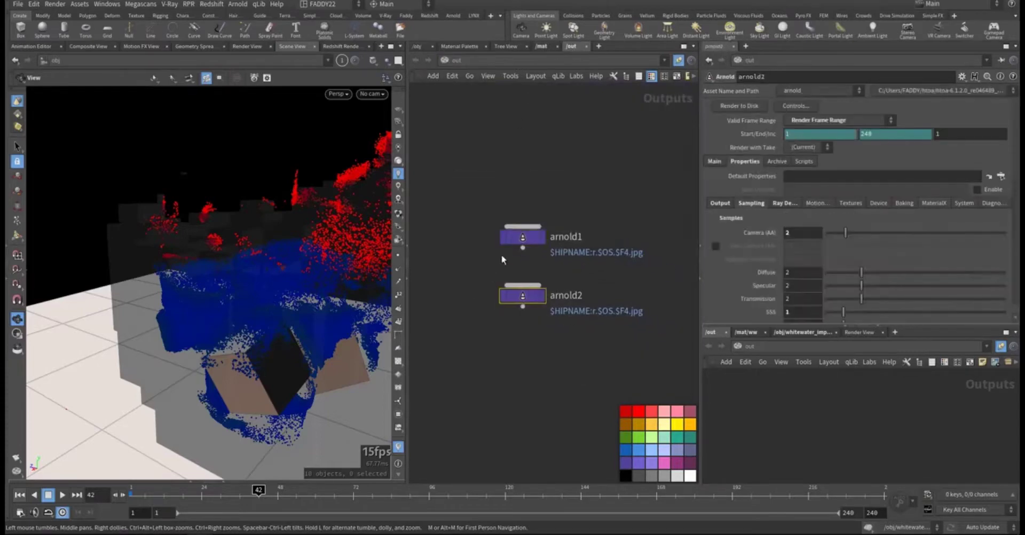
- Look through cam1 in the scene view, and switch the view to cam2
click(365, 97)
click(378, 143)
click(373, 96)
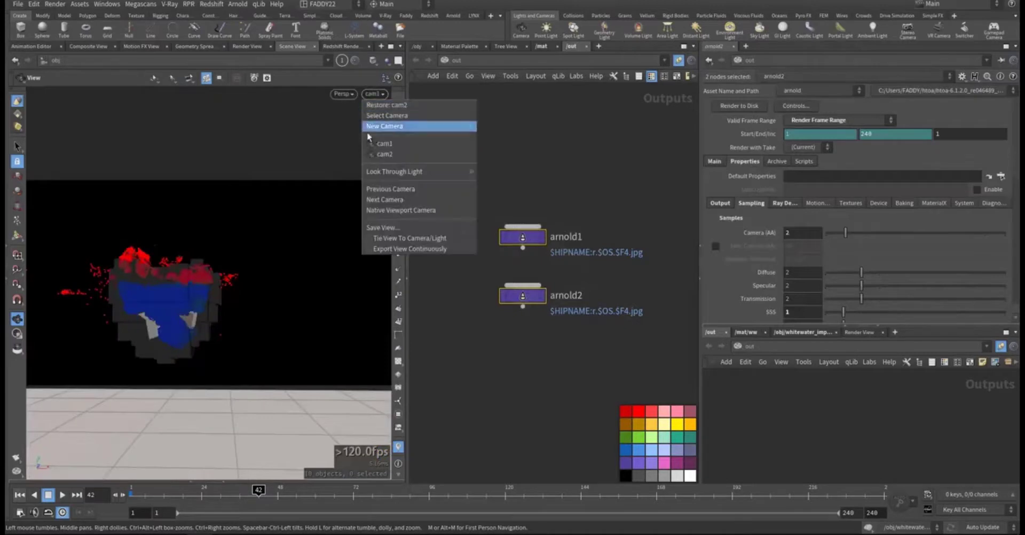
click(378, 154)
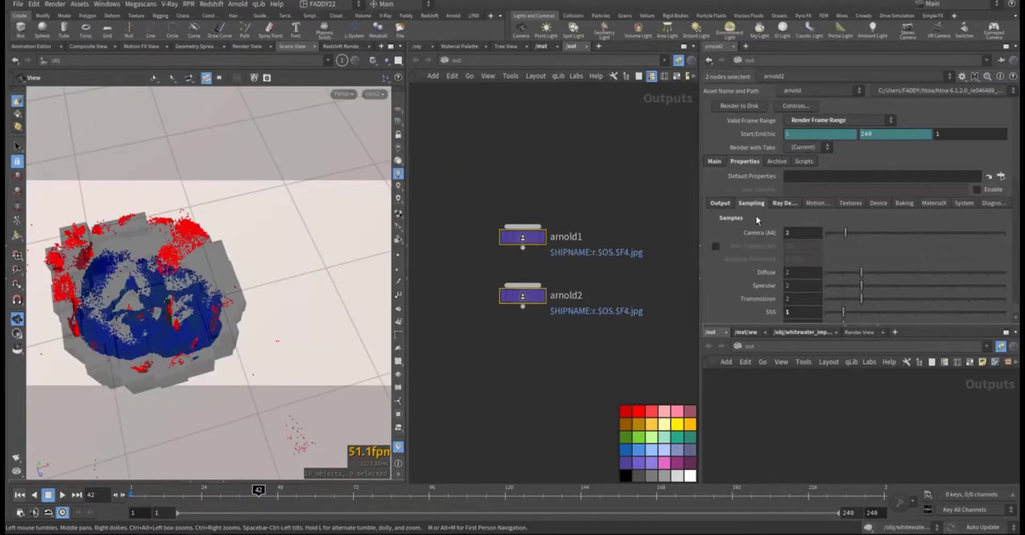
- Review the sampling and ray depth settings of the two selected Arnold render nodes
drag(796, 235, 769, 232)
drag(795, 274, 765, 303)
key(Tab)
scroll(753, 310, down, 3)
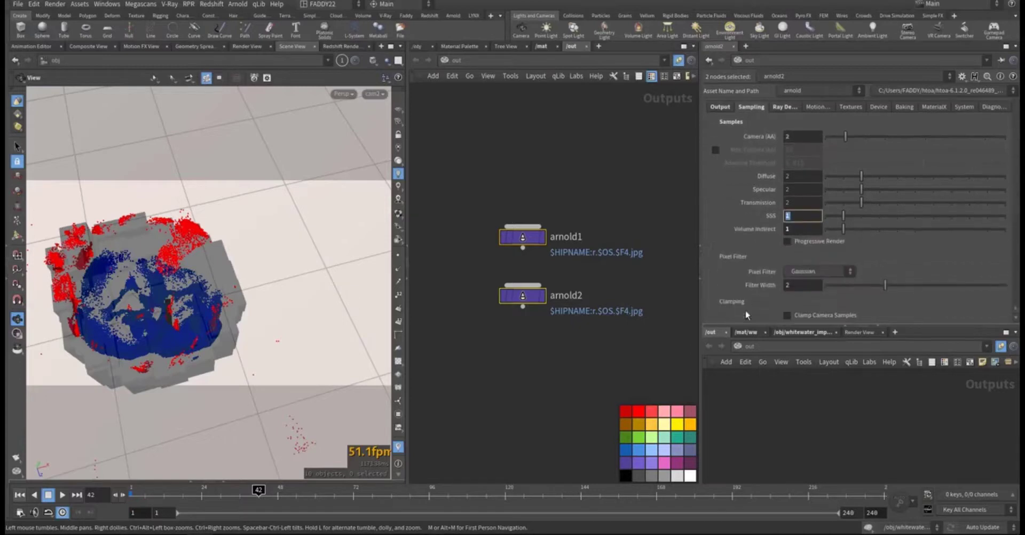
key(Tab)
scroll(748, 297, down, 2)
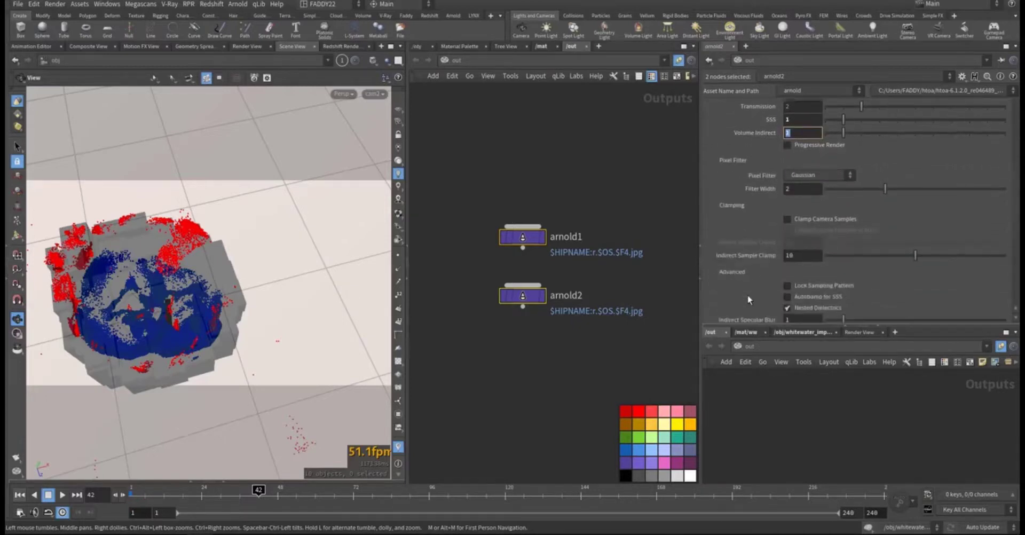
mouse_move(748, 300)
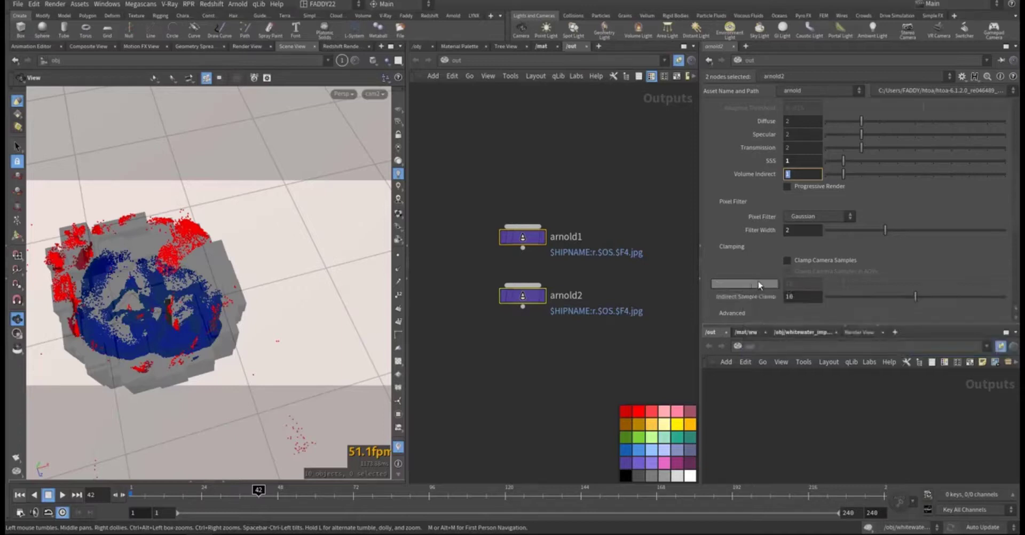
scroll(747, 300, up, 5)
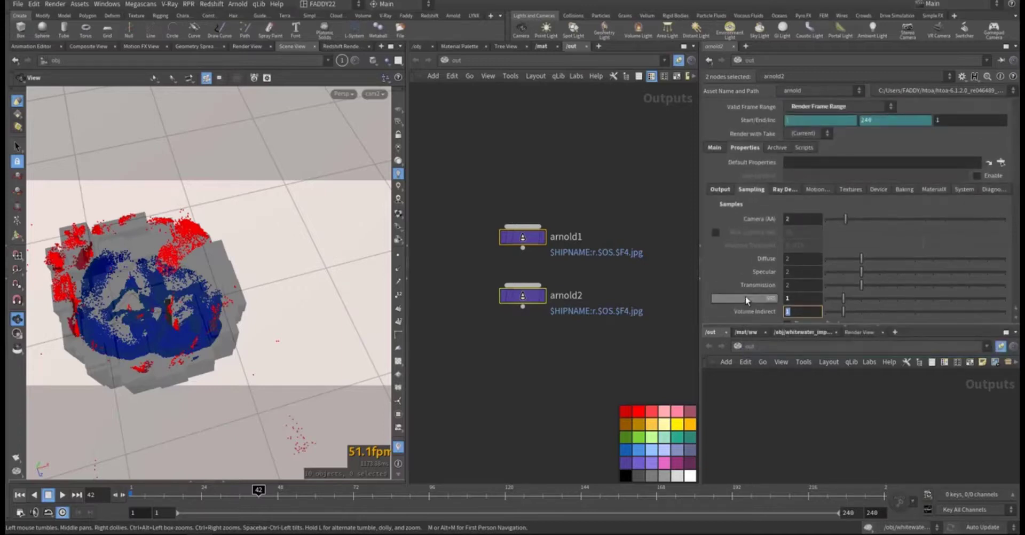
scroll(741, 311, up, 1)
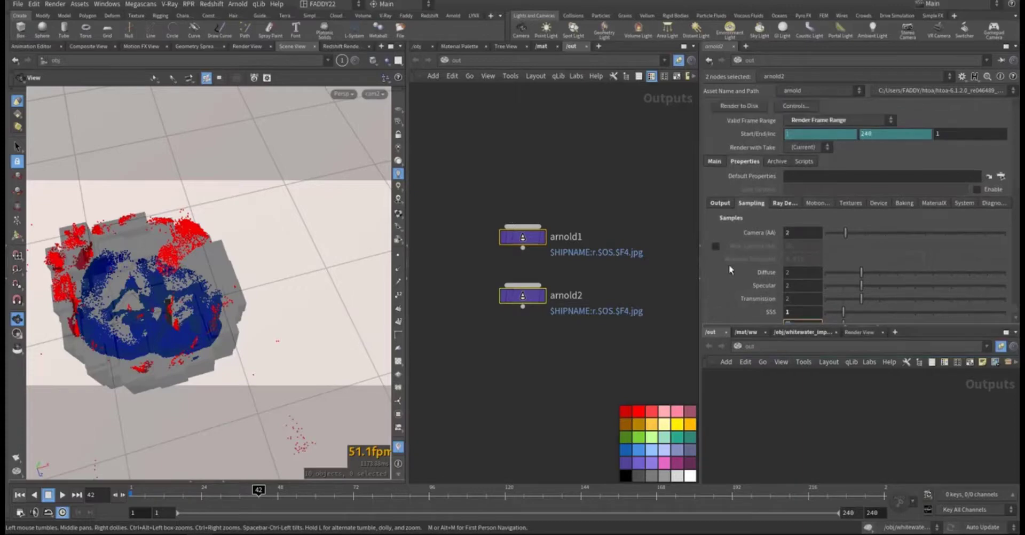
click(777, 204)
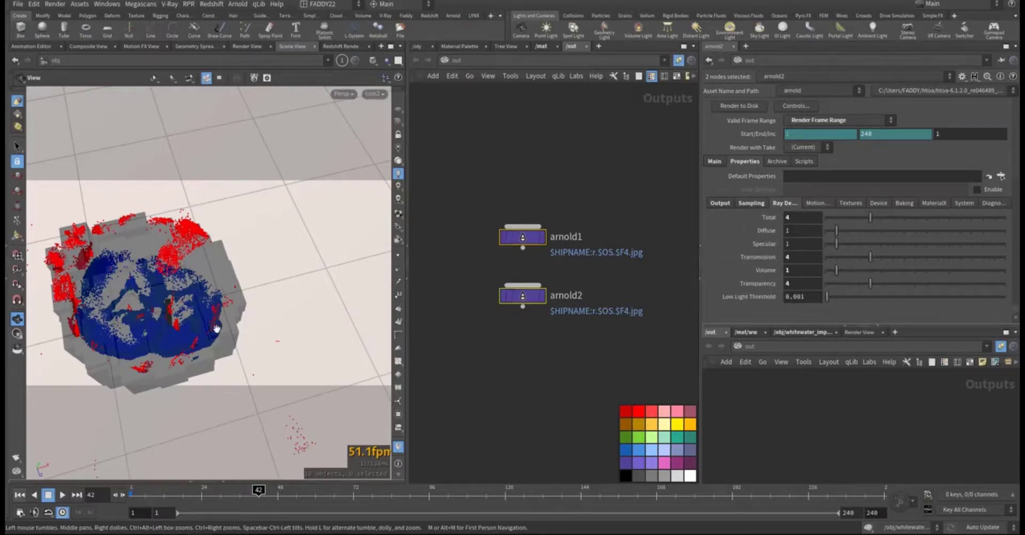
middle_drag(623, 206, 624, 247)
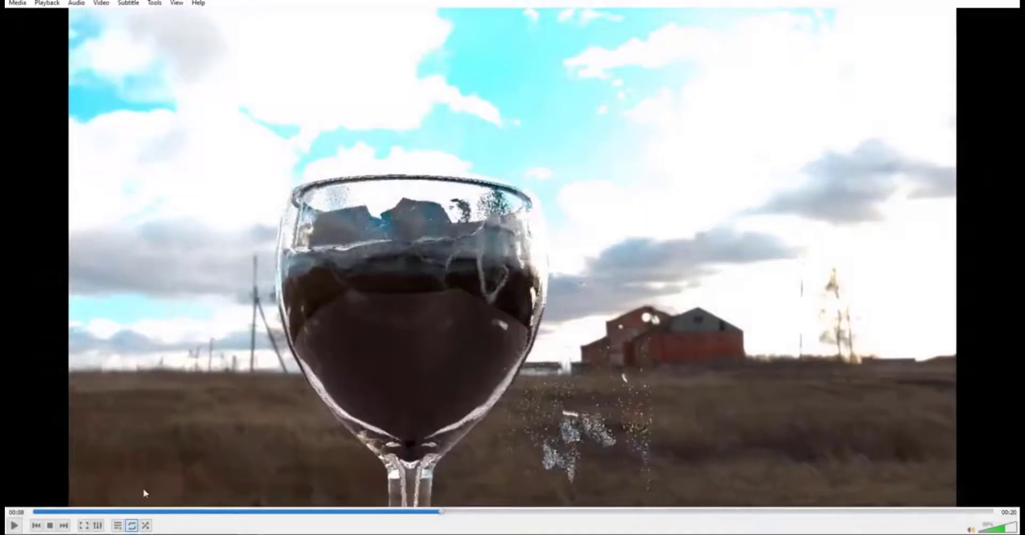
- Play the rendered wine glass video in VLC, pause it and scrub back to about 00:01
key(space)
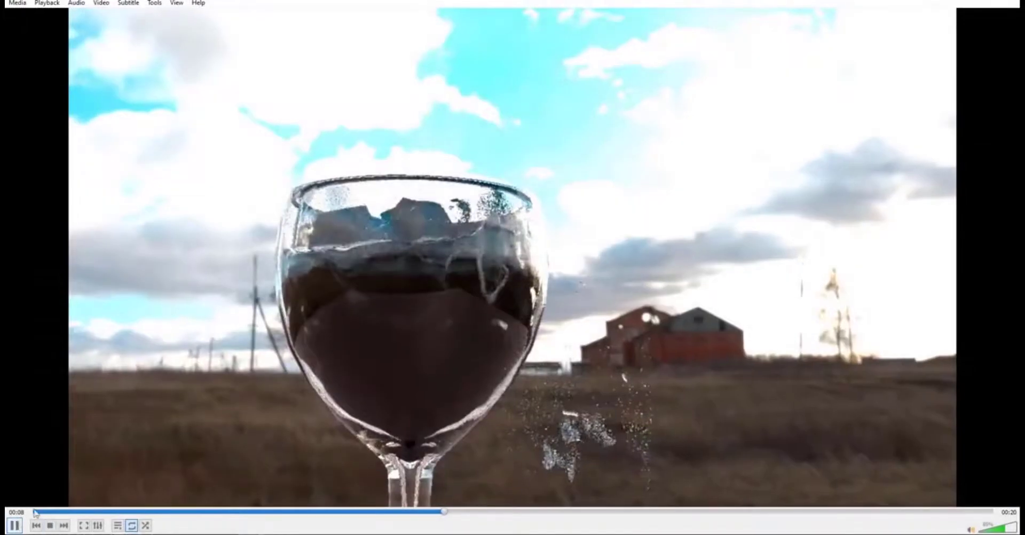
click(138, 512)
click(16, 525)
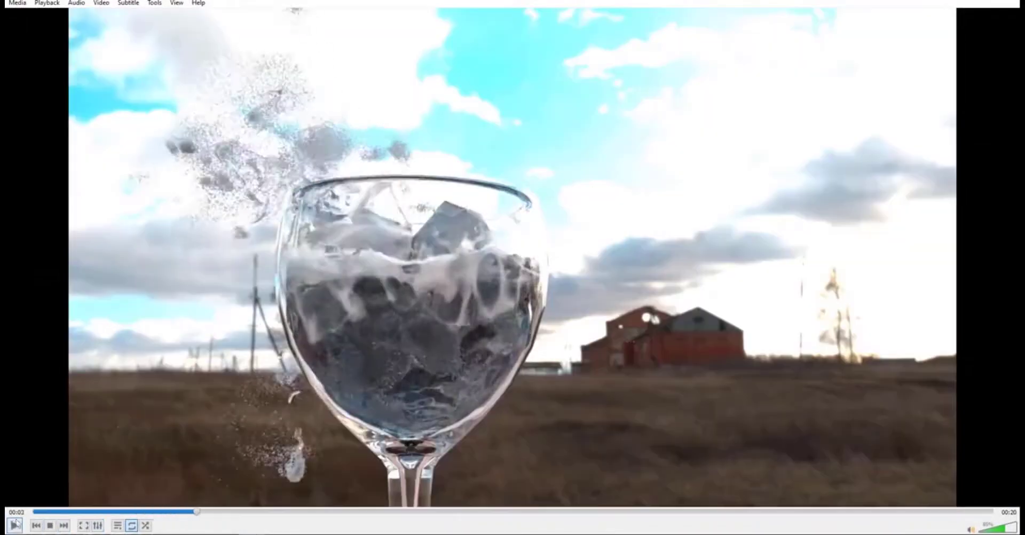
click(50, 512)
drag(62, 514, 126, 526)
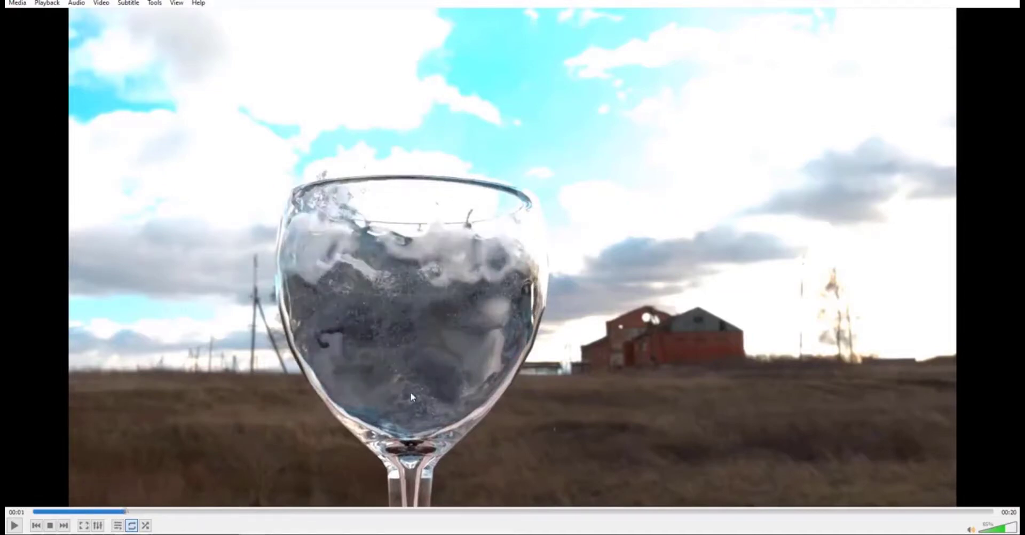
- Scrub the wine glass render between about 00:01 and 00:04 to examine the fluid, foam and splash particles
scroll(416, 396, up, 1)
scroll(413, 386, down, 1)
click(129, 512)
drag(140, 514, 252, 513)
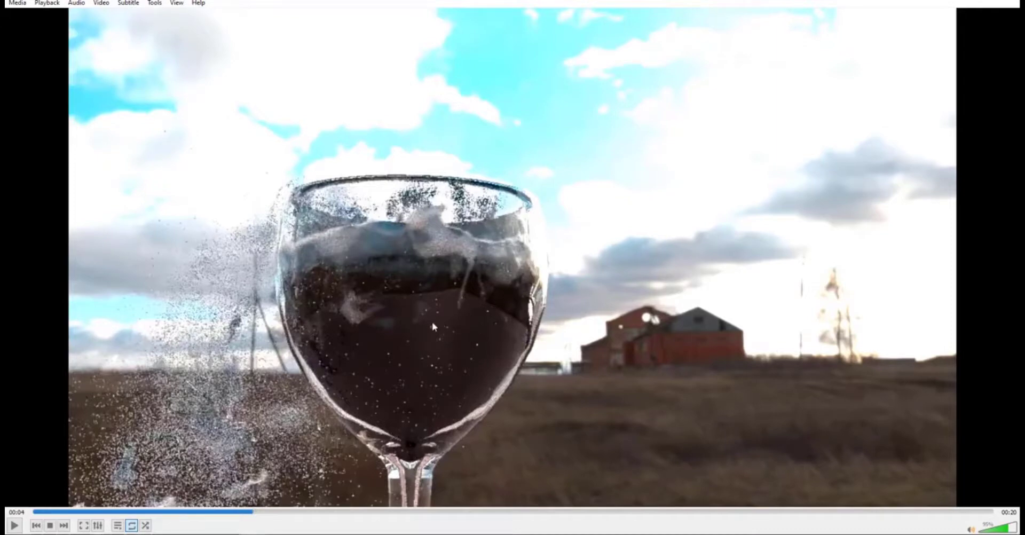
drag(255, 514, 180, 529)
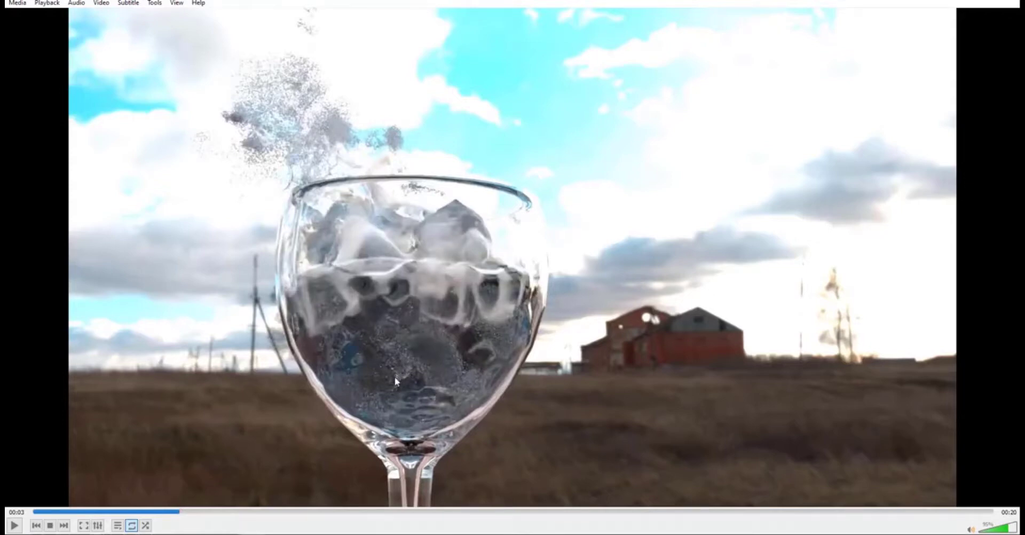
drag(179, 511, 103, 517)
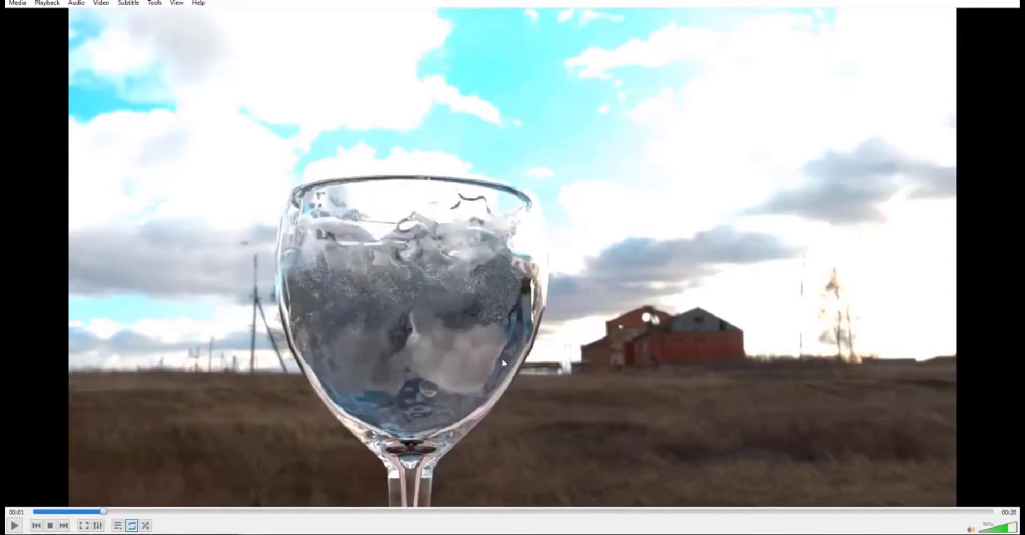